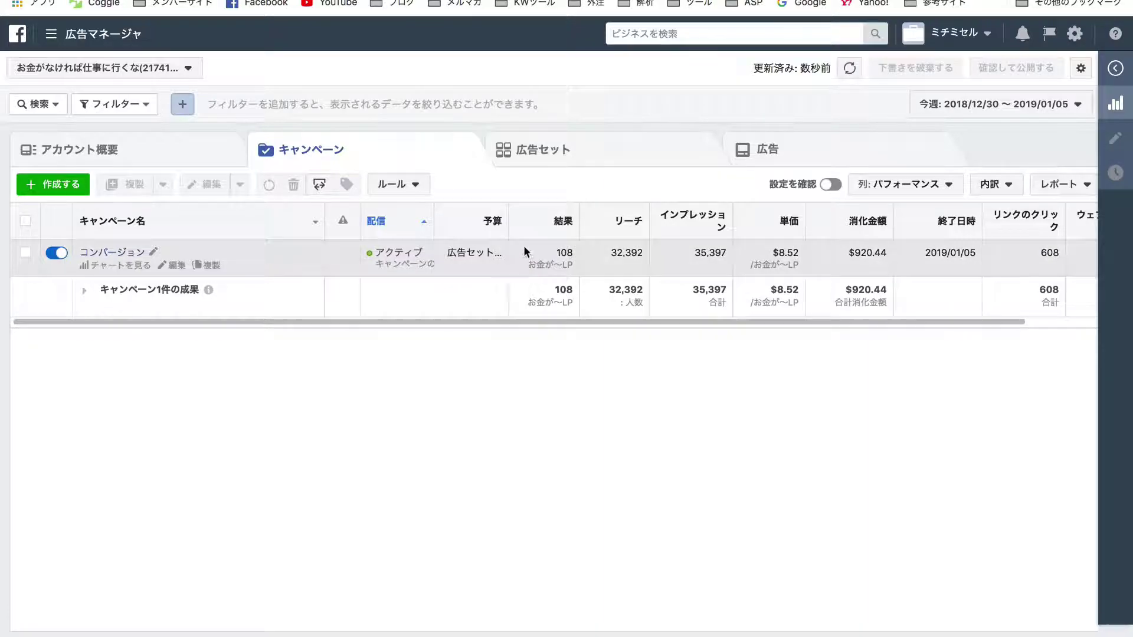
Review the performance columns of the コンバージョン campaign and open its list of ad sets.
{"action": "mouse_move", "coordinate": [566, 256]}
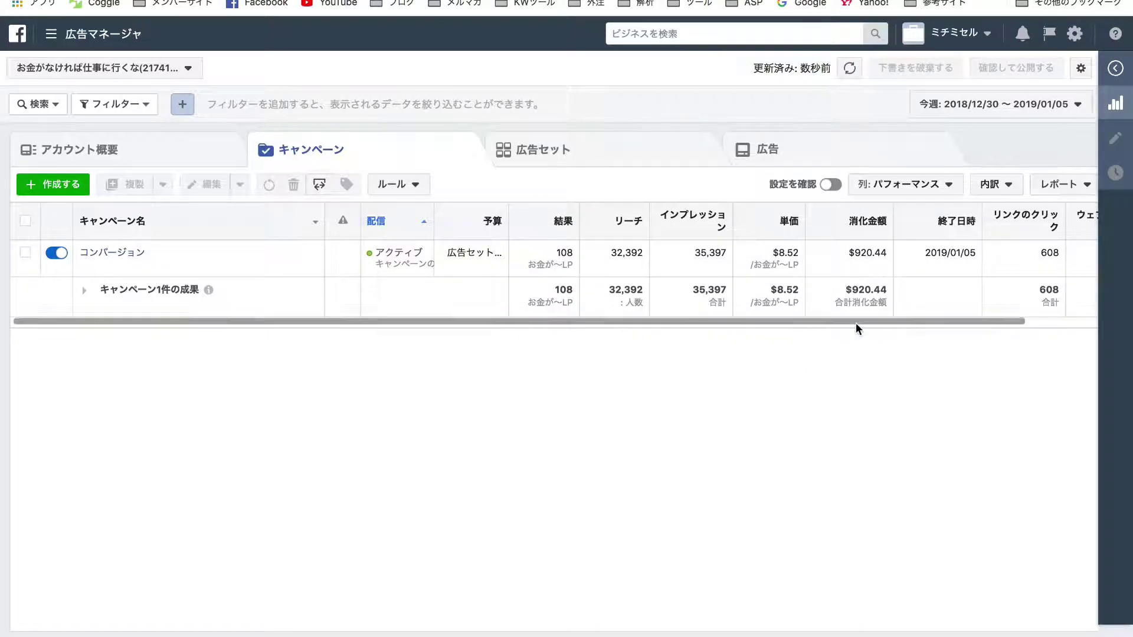
{"action": "scroll", "coordinate": [741, 266], "scroll_direction": "right", "scroll_amount": 3}
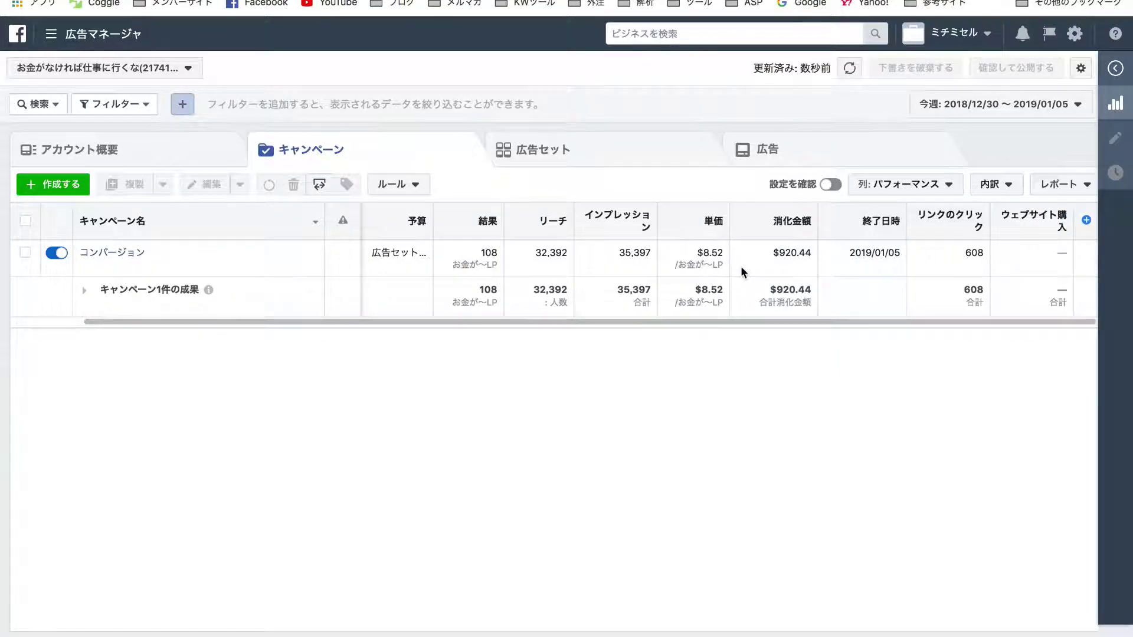
{"action": "scroll", "coordinate": [741, 266], "scroll_direction": "left", "scroll_amount": 3}
{"action": "left_click", "coordinate": [124, 255]}
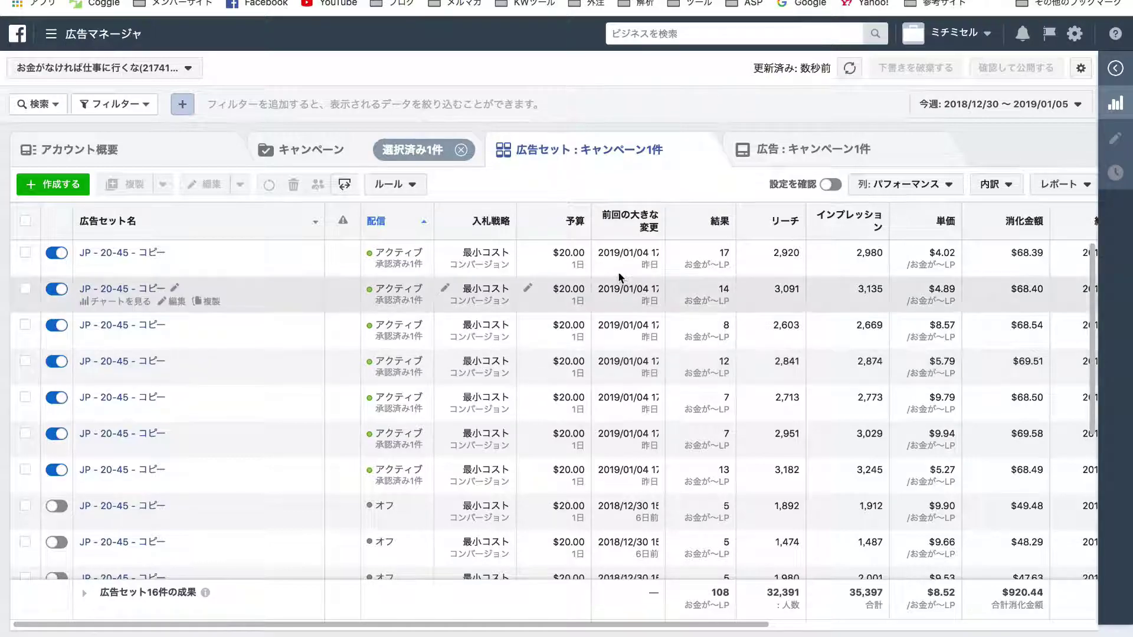
Sort the ad sets by results in descending order and compare their results and cost per result.
{"action": "left_click", "coordinate": [708, 222]}
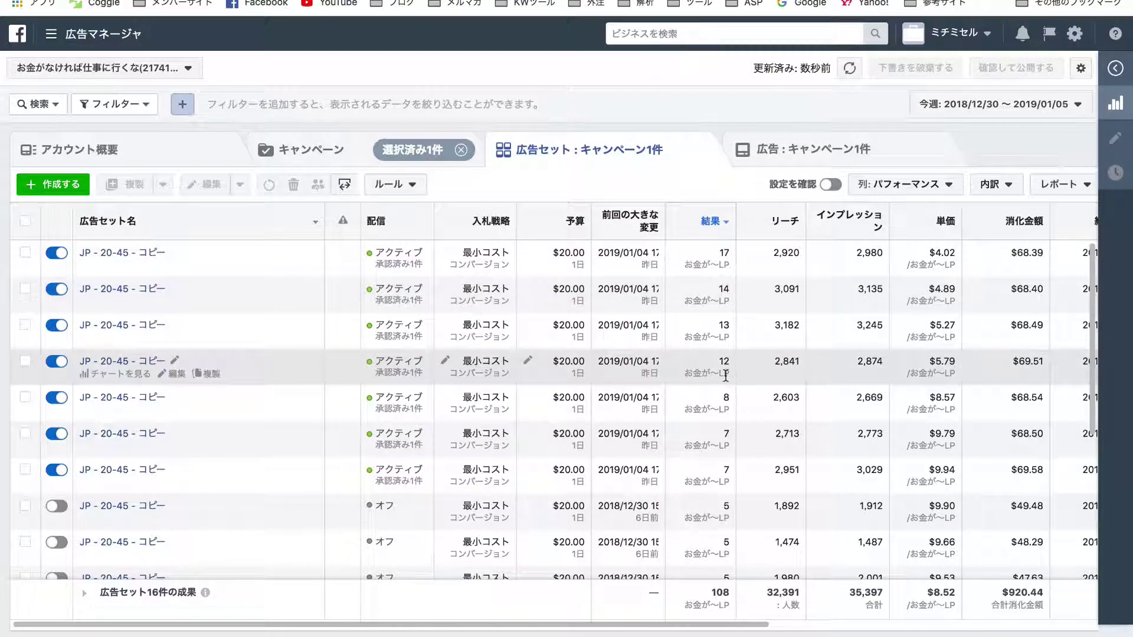
{"action": "mouse_move", "coordinate": [723, 256]}
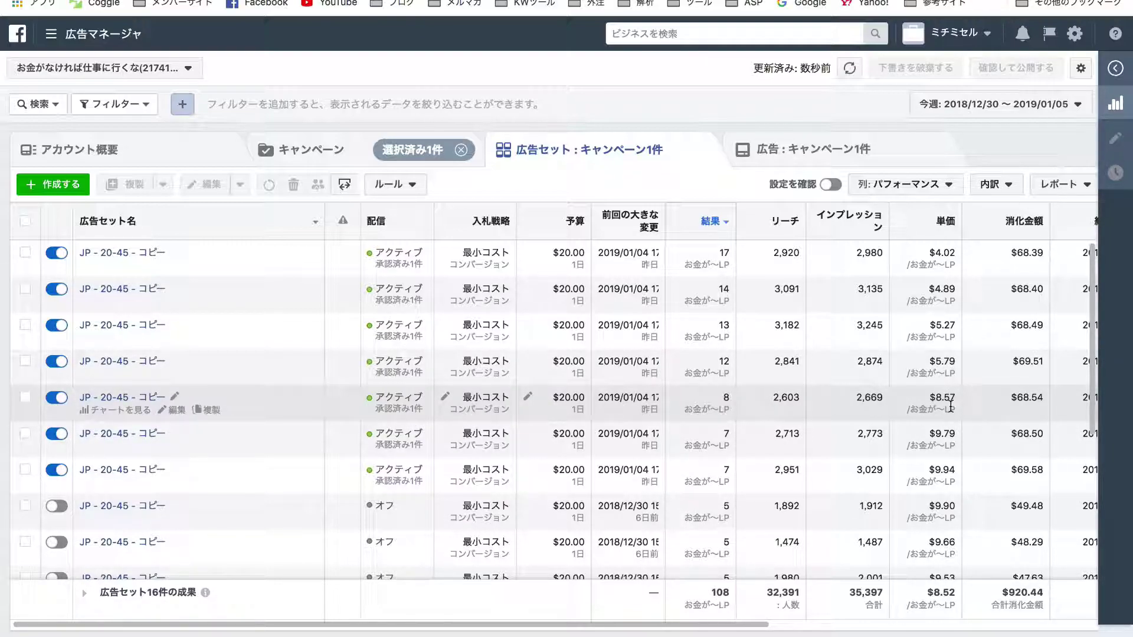
{"action": "scroll", "coordinate": [944, 406], "scroll_direction": "down", "scroll_amount": 1}
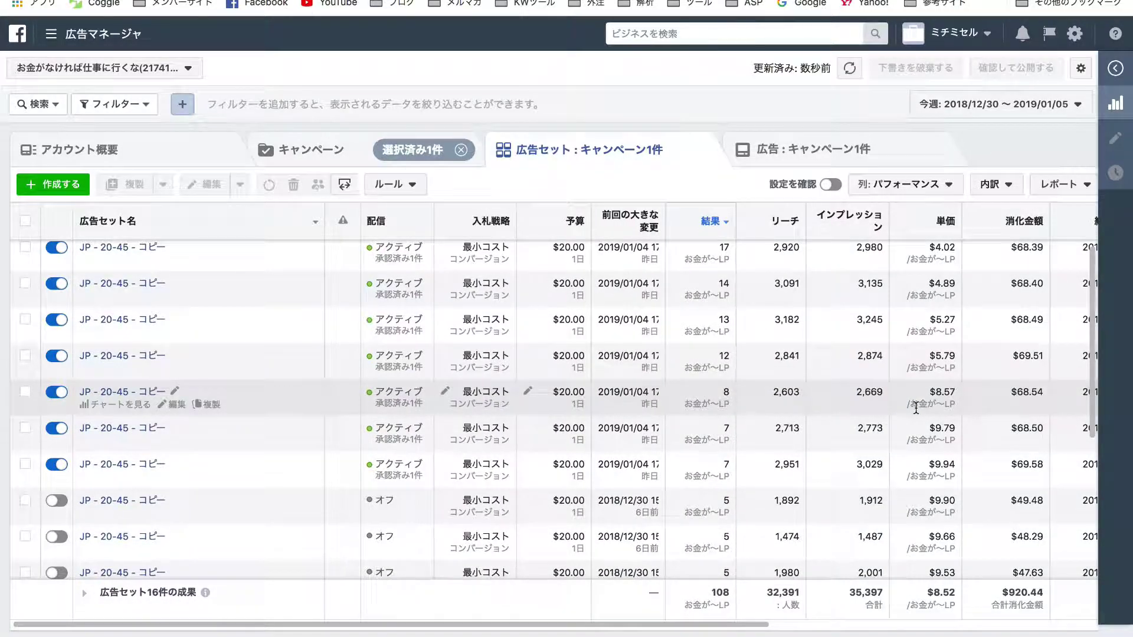
{"action": "scroll", "coordinate": [916, 406], "scroll_direction": "up", "scroll_amount": 1}
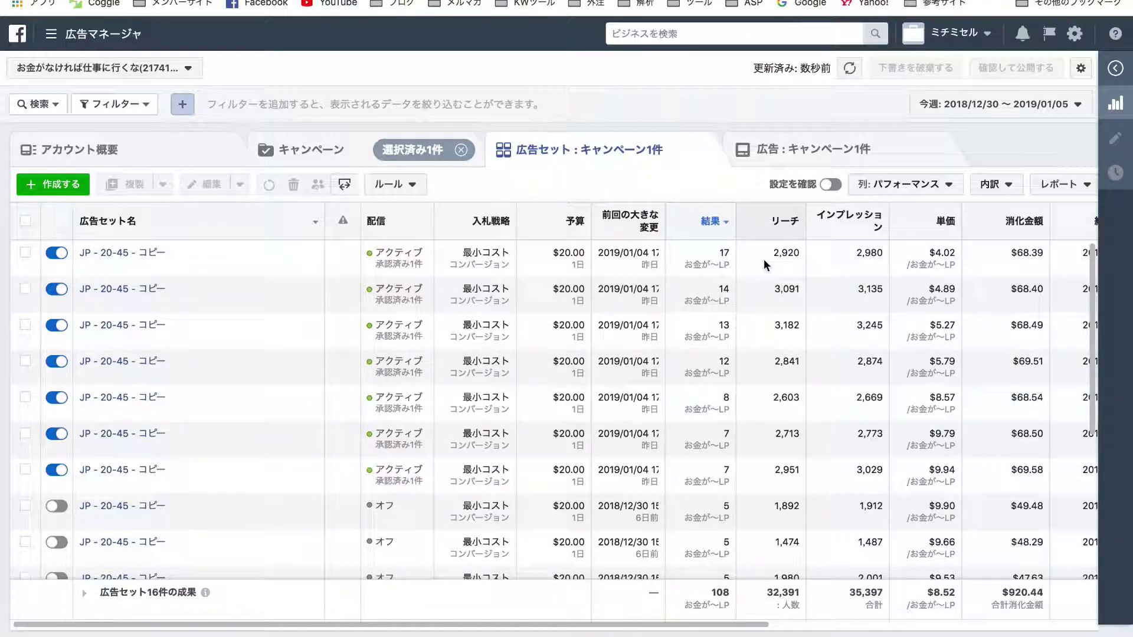
Turn off the three weakest active ad sets, those with 8, 7 and 7 results.
{"action": "left_click", "coordinate": [62, 401]}
{"action": "left_click", "coordinate": [59, 435]}
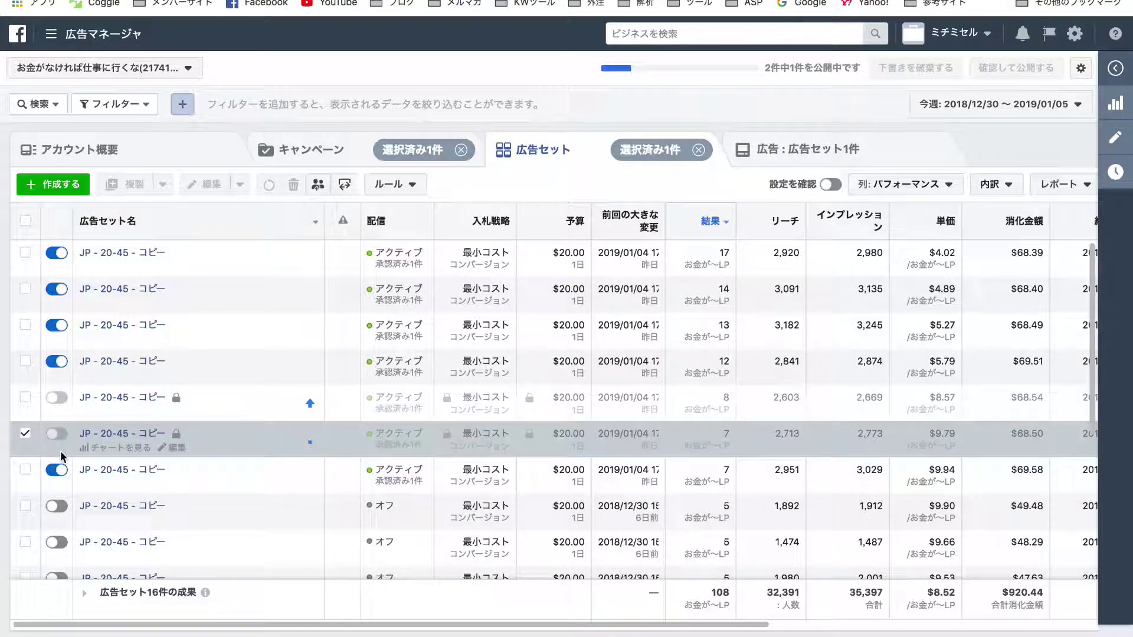
{"action": "left_click", "coordinate": [59, 471]}
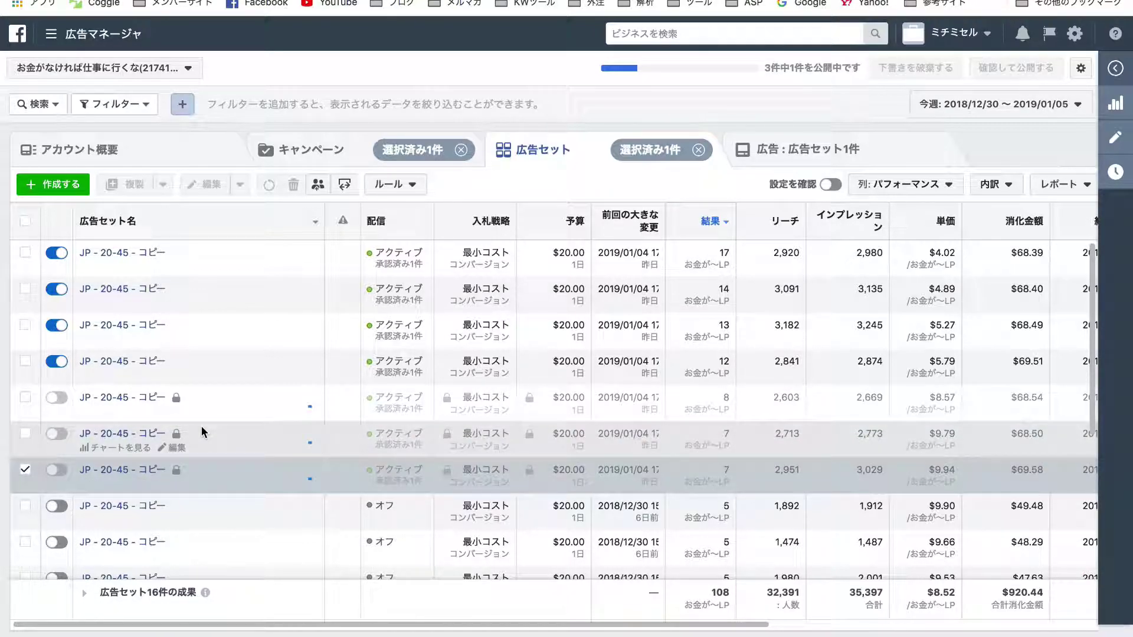
{"action": "left_click", "coordinate": [814, 152]}
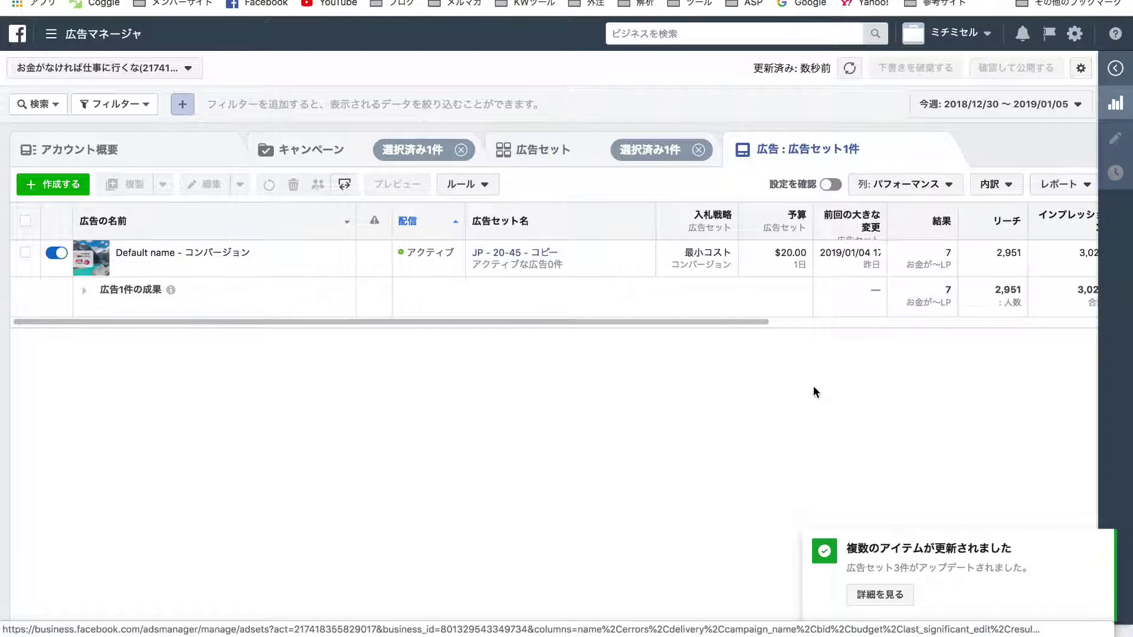
{"action": "left_click", "coordinate": [584, 153]}
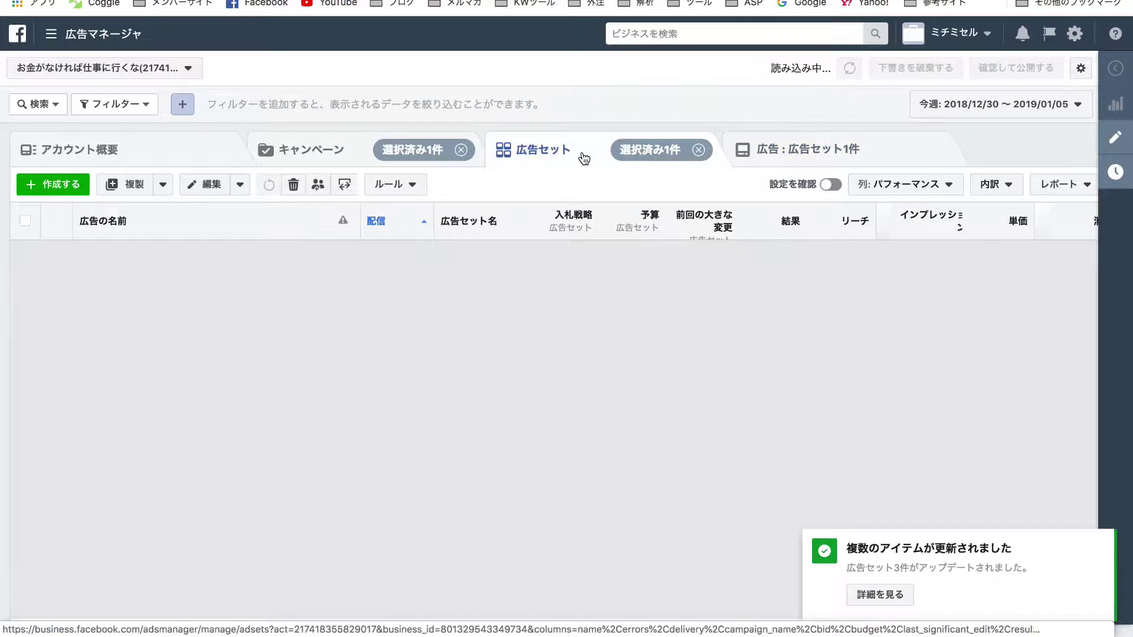
{"action": "left_click", "coordinate": [767, 152]}
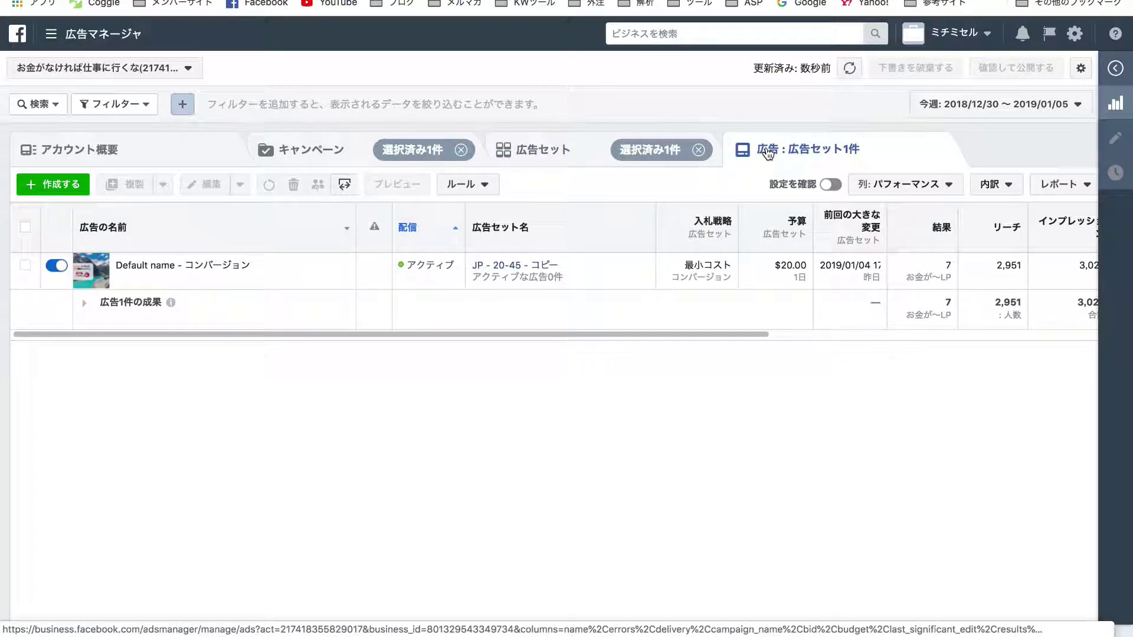
{"action": "left_click", "coordinate": [519, 153]}
{"action": "left_click", "coordinate": [293, 154]}
{"action": "mouse_move", "coordinate": [141, 263]}
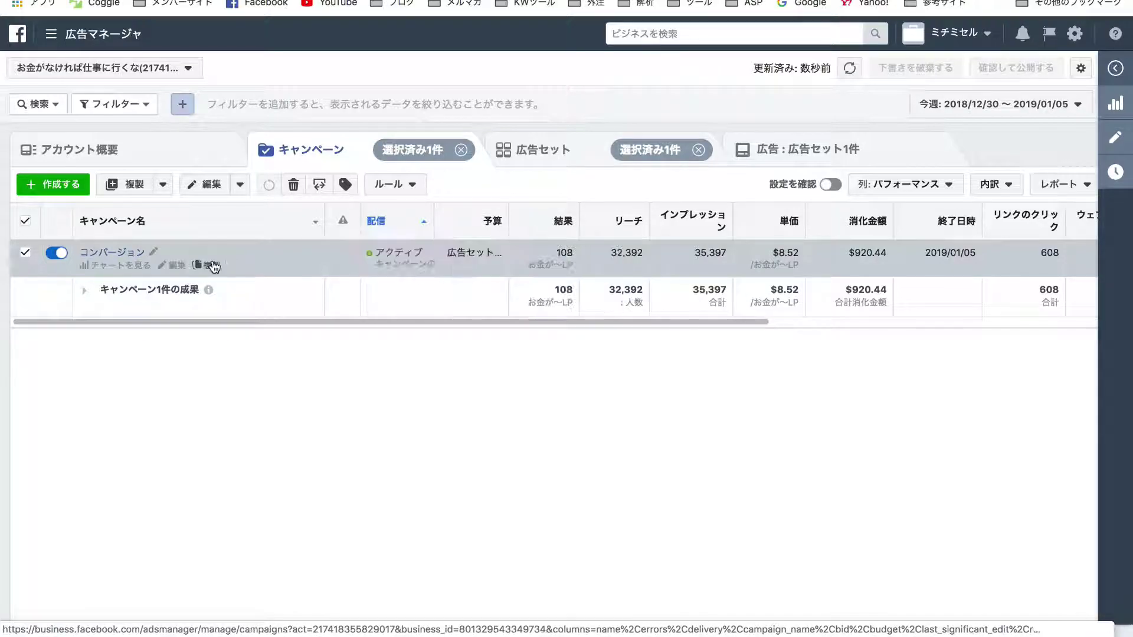
{"action": "left_click", "coordinate": [115, 253]}
{"action": "left_click", "coordinate": [800, 158]}
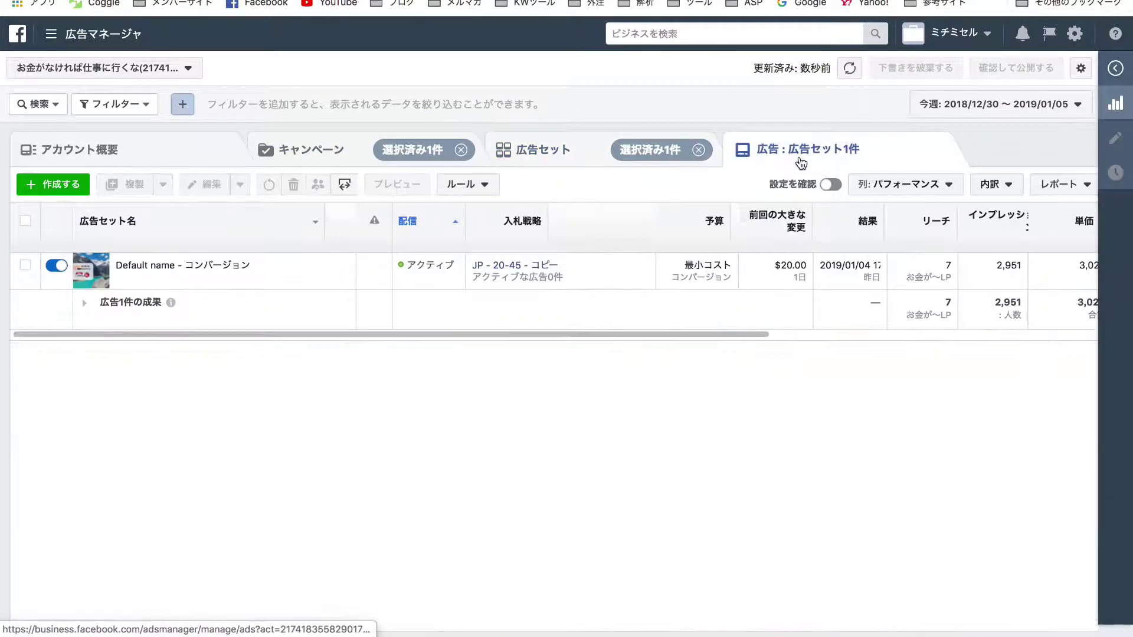
Examine the ad preview of the active ad set with 17 results in the ad editor and close the editor.
{"action": "left_click", "coordinate": [564, 152]}
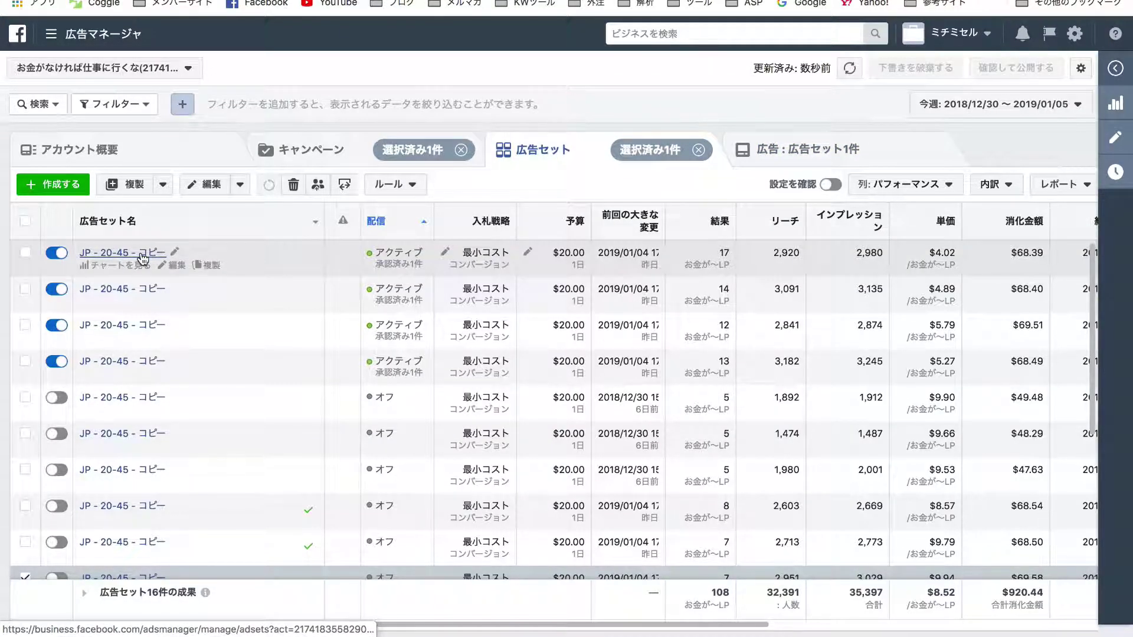
{"action": "left_click", "coordinate": [142, 254]}
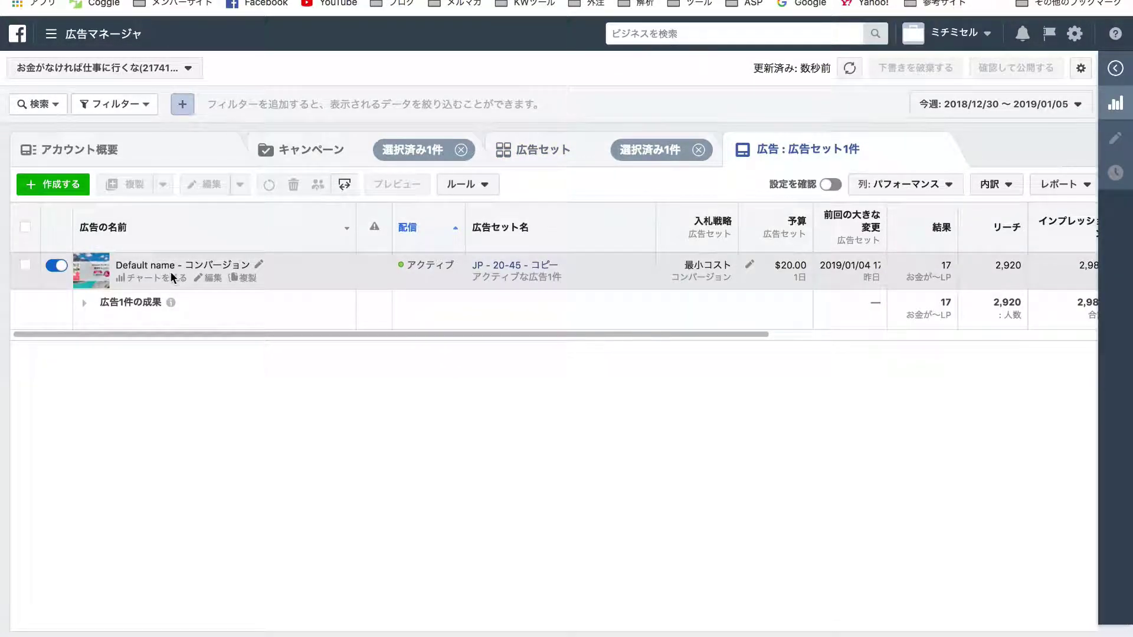
{"action": "left_click", "coordinate": [208, 278]}
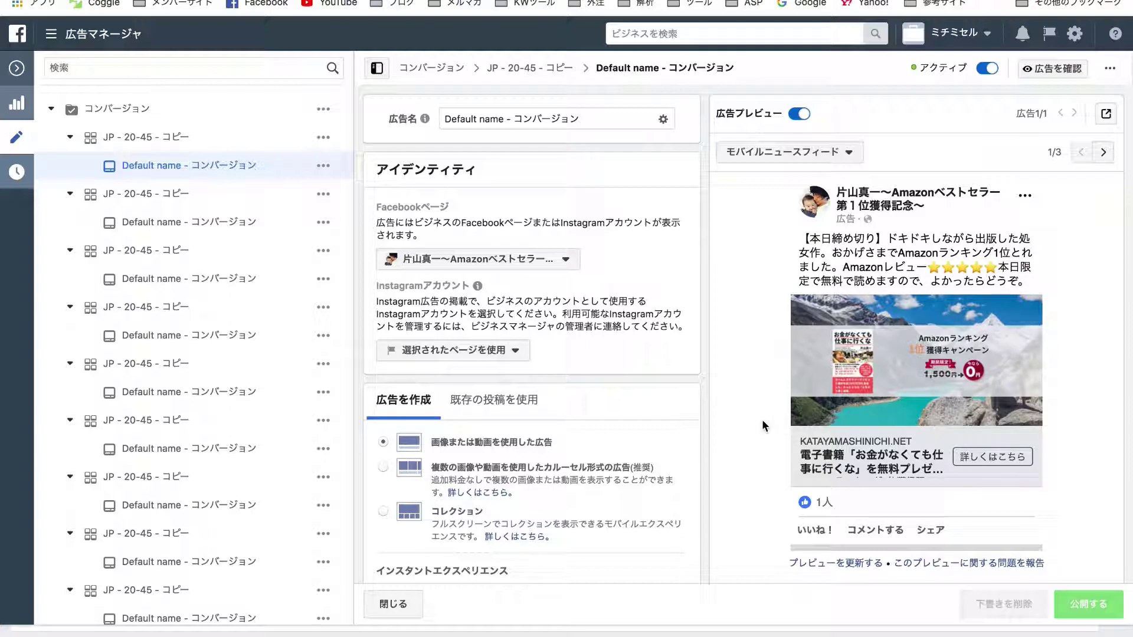
{"action": "left_click", "coordinate": [16, 68]}
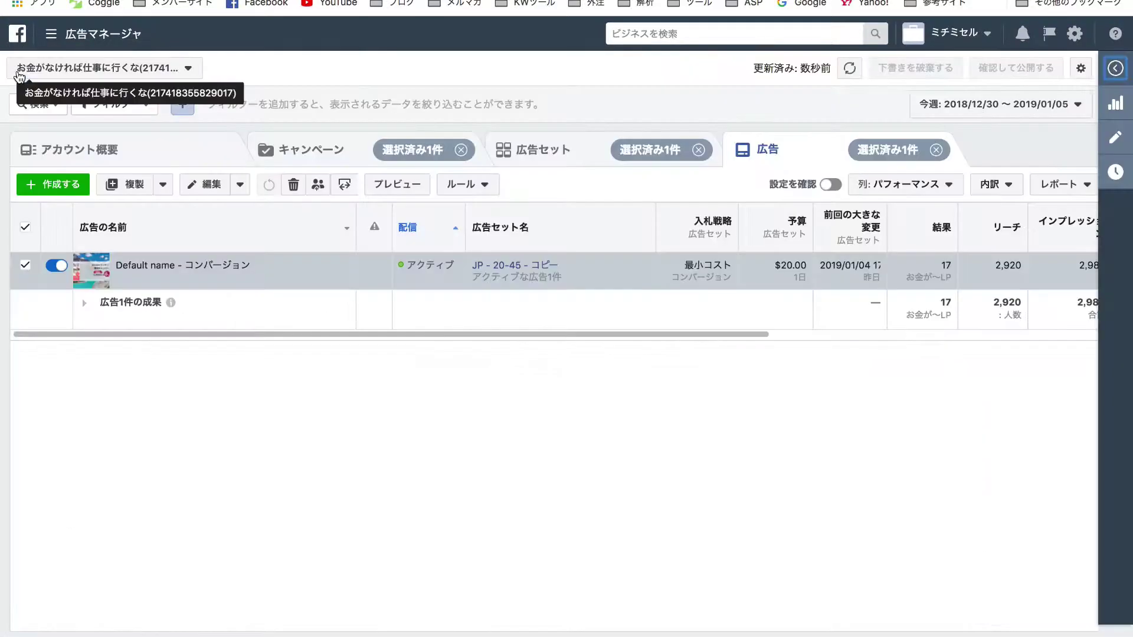
Examine the ad preview of the active ad set with 14 results and return to the ads list.
{"action": "left_click", "coordinate": [538, 148]}
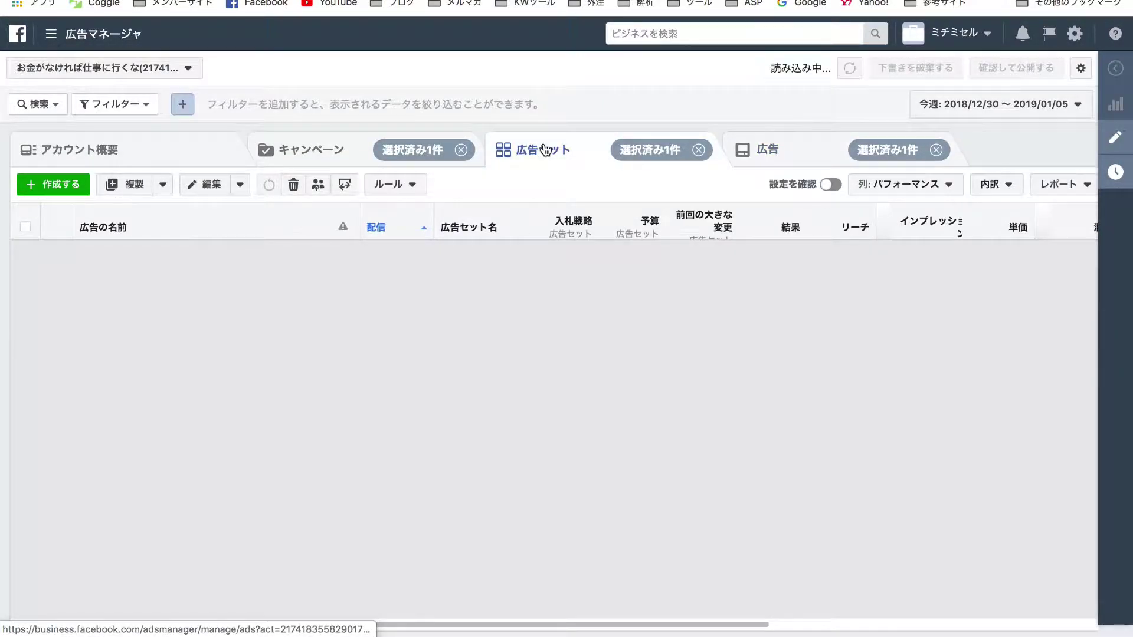
{"action": "left_click", "coordinate": [130, 289]}
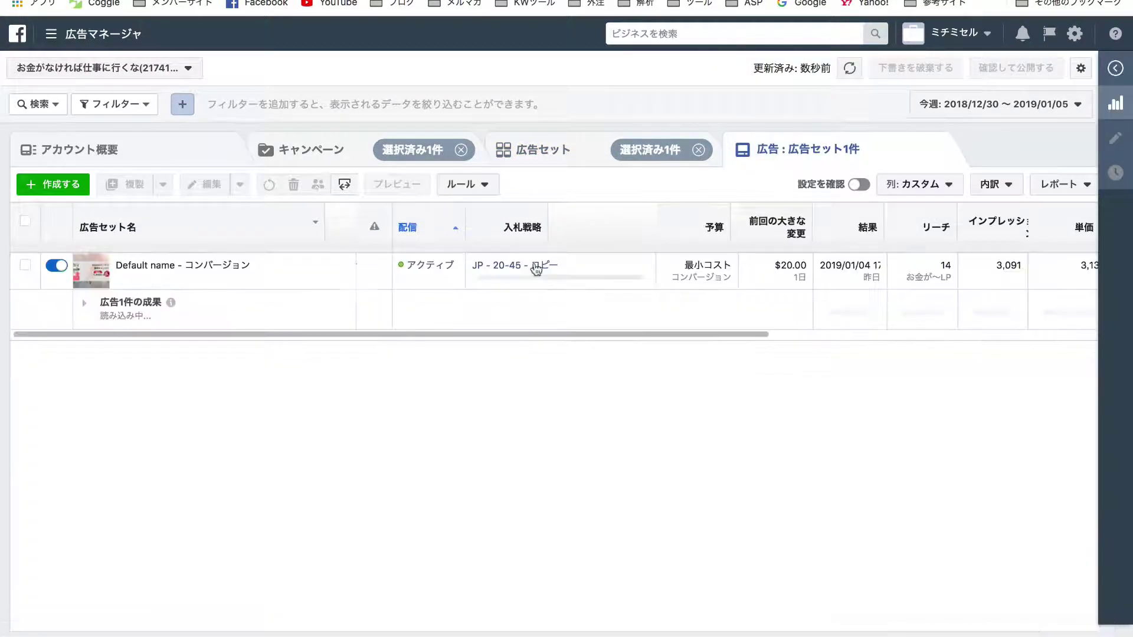
{"action": "left_click", "coordinate": [212, 279]}
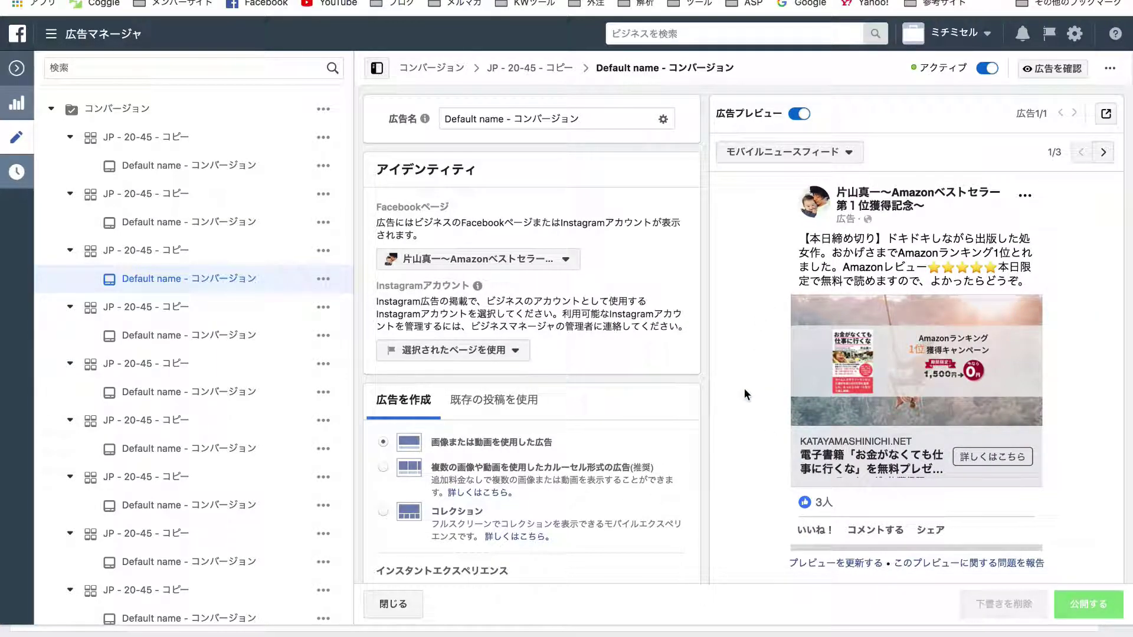
{"action": "scroll", "coordinate": [729, 411], "scroll_direction": "down", "scroll_amount": 3}
{"action": "scroll", "coordinate": [728, 412], "scroll_direction": "up", "scroll_amount": 3}
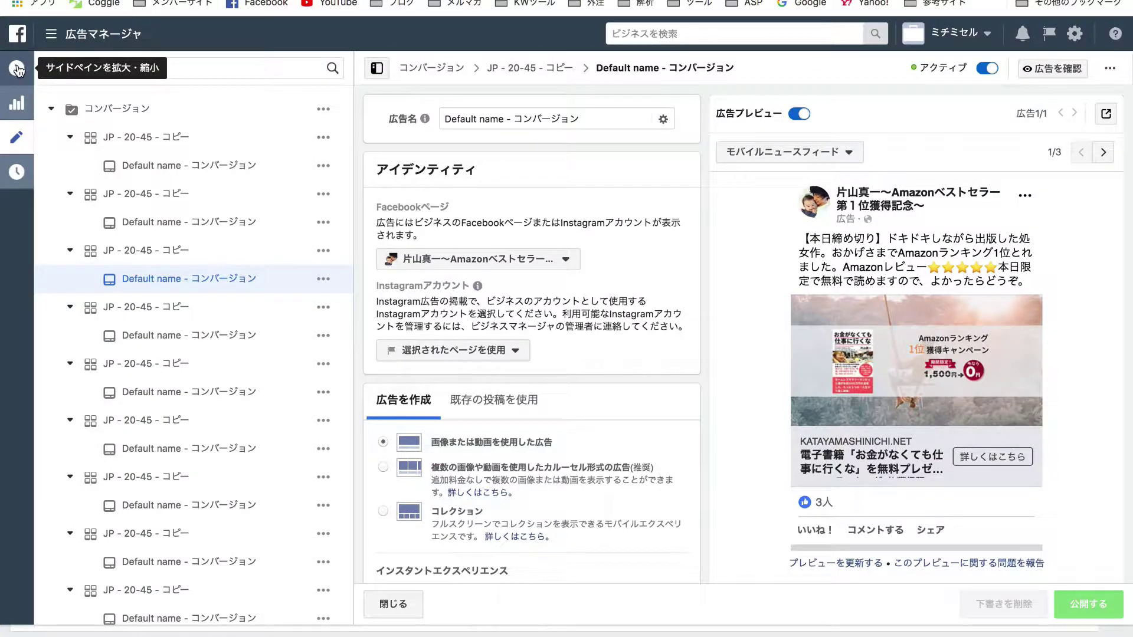
{"action": "left_click", "coordinate": [16, 69]}
View the creative of the ad in the ad set with 12 results and leave the editor.
{"action": "left_click", "coordinate": [536, 153]}
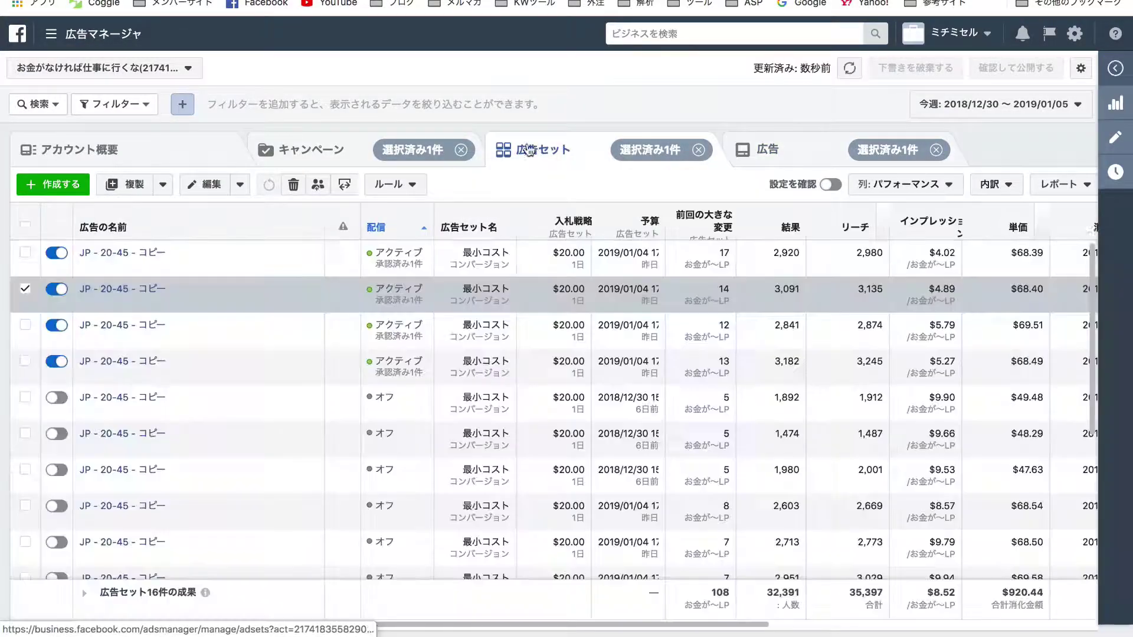
{"action": "left_click", "coordinate": [121, 327]}
{"action": "mouse_move", "coordinate": [171, 301]}
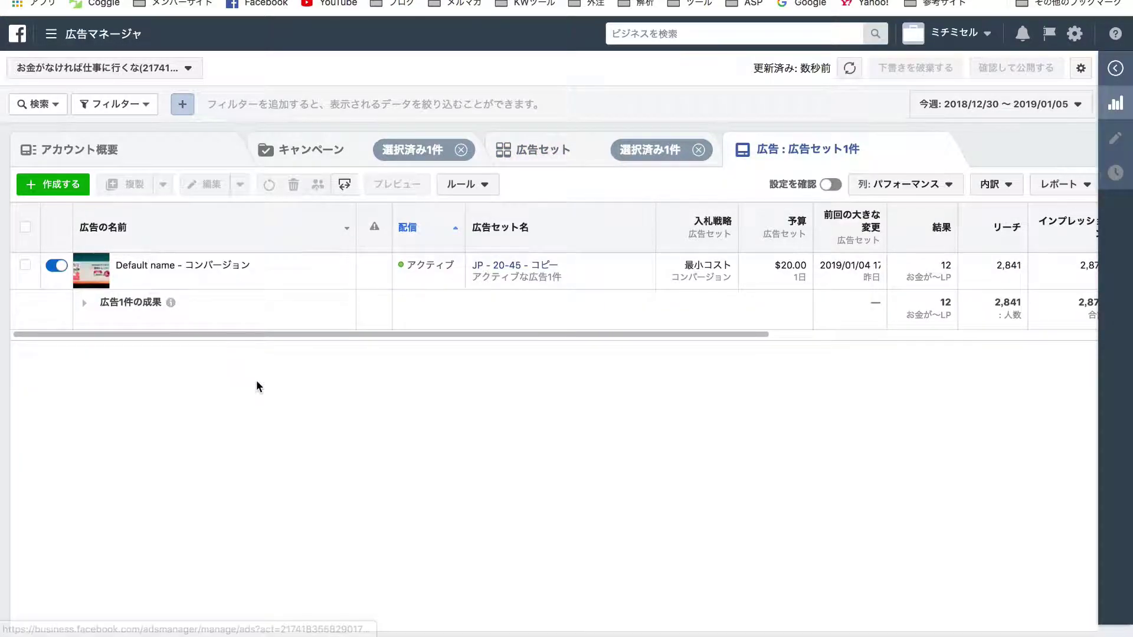
{"action": "left_click", "coordinate": [207, 281]}
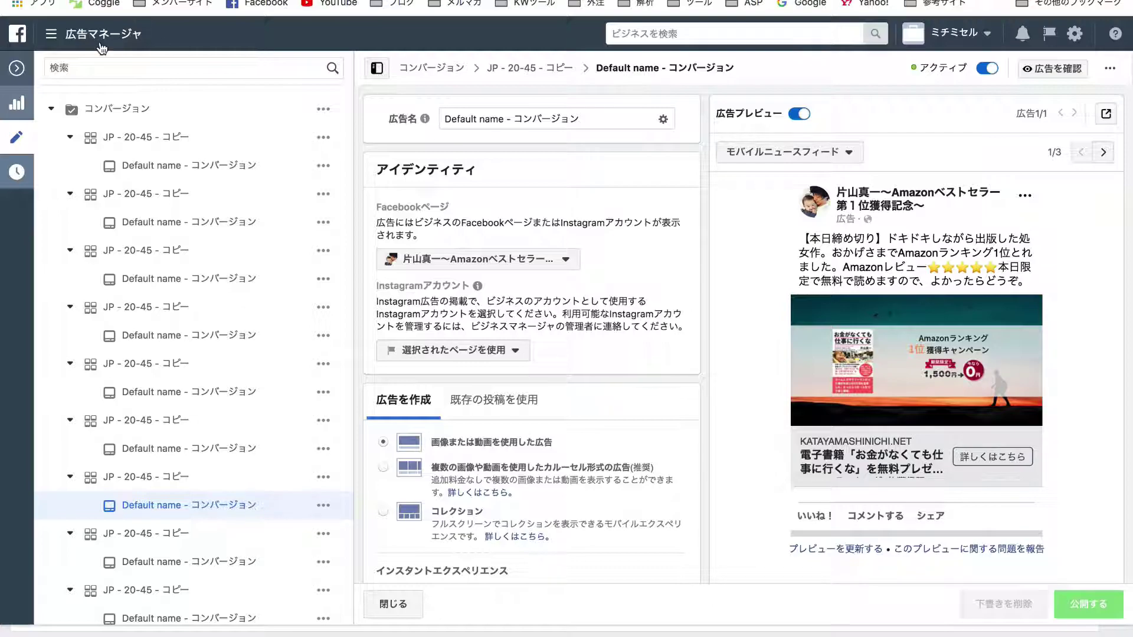
{"action": "left_click", "coordinate": [20, 68]}
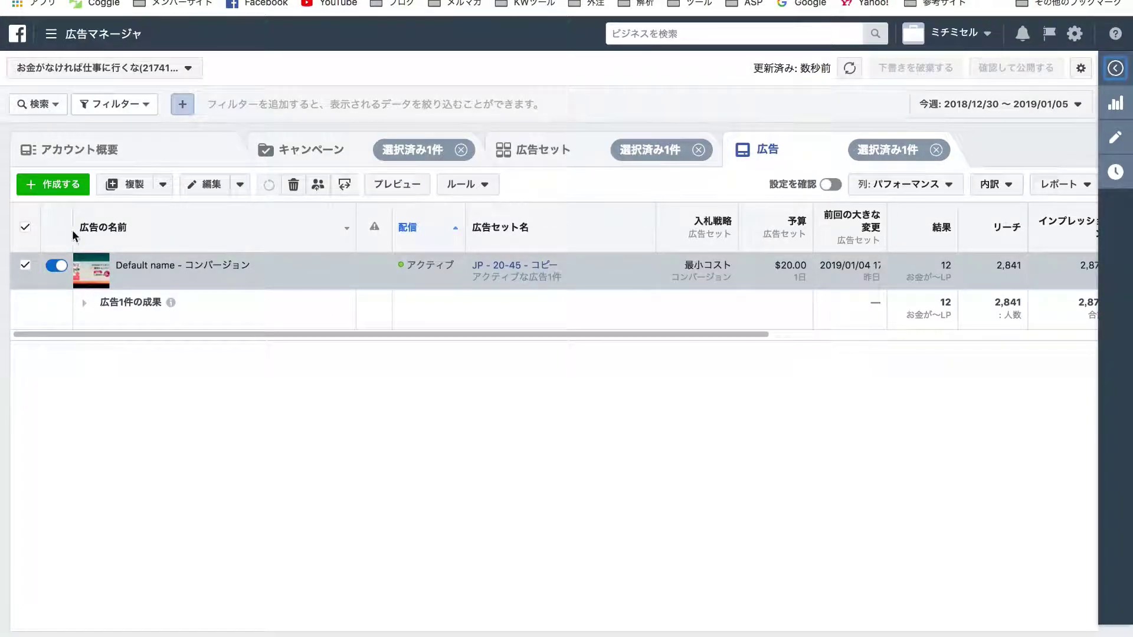
Inspect the ad preview of the ad set with 13 results and close the ad editor.
{"action": "left_click", "coordinate": [515, 146]}
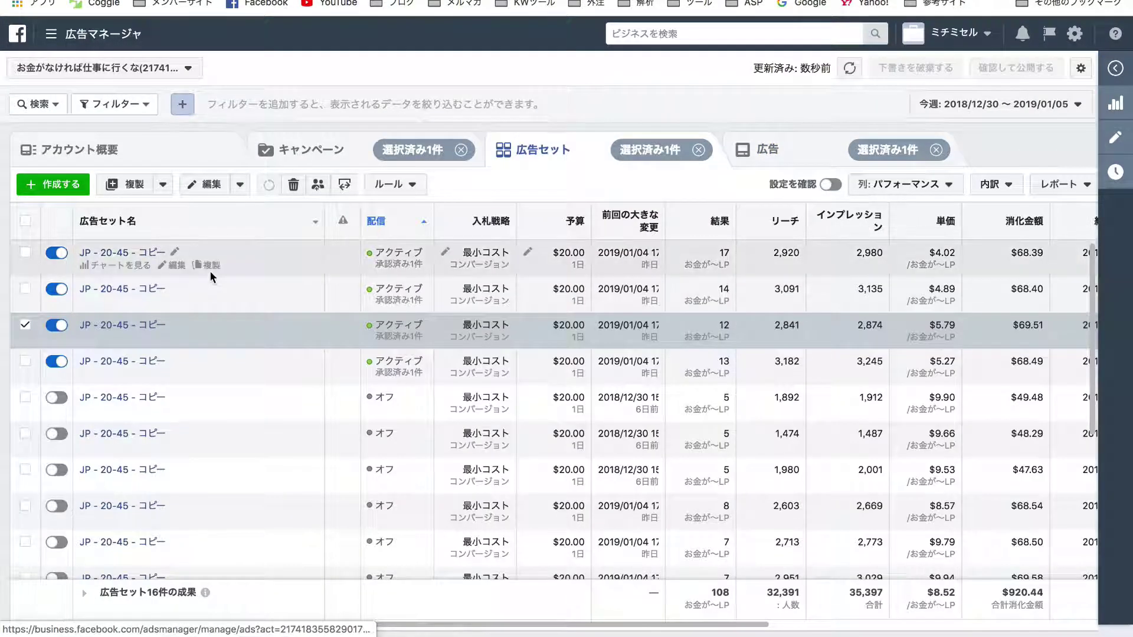
{"action": "left_click", "coordinate": [109, 362]}
{"action": "mouse_move", "coordinate": [215, 281]}
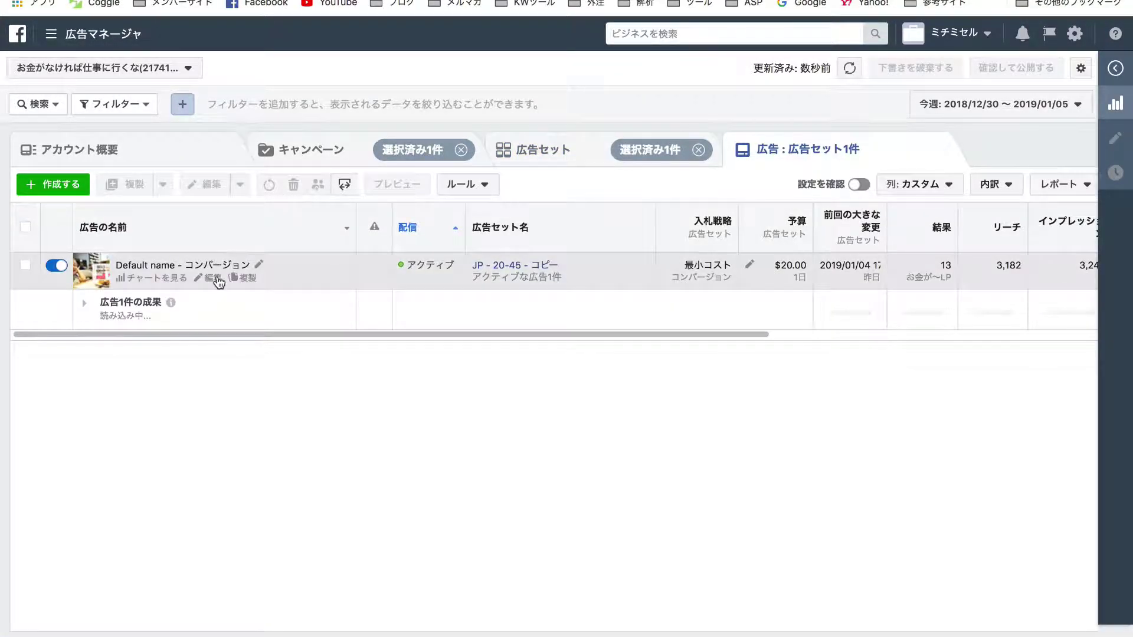
{"action": "left_click", "coordinate": [214, 279]}
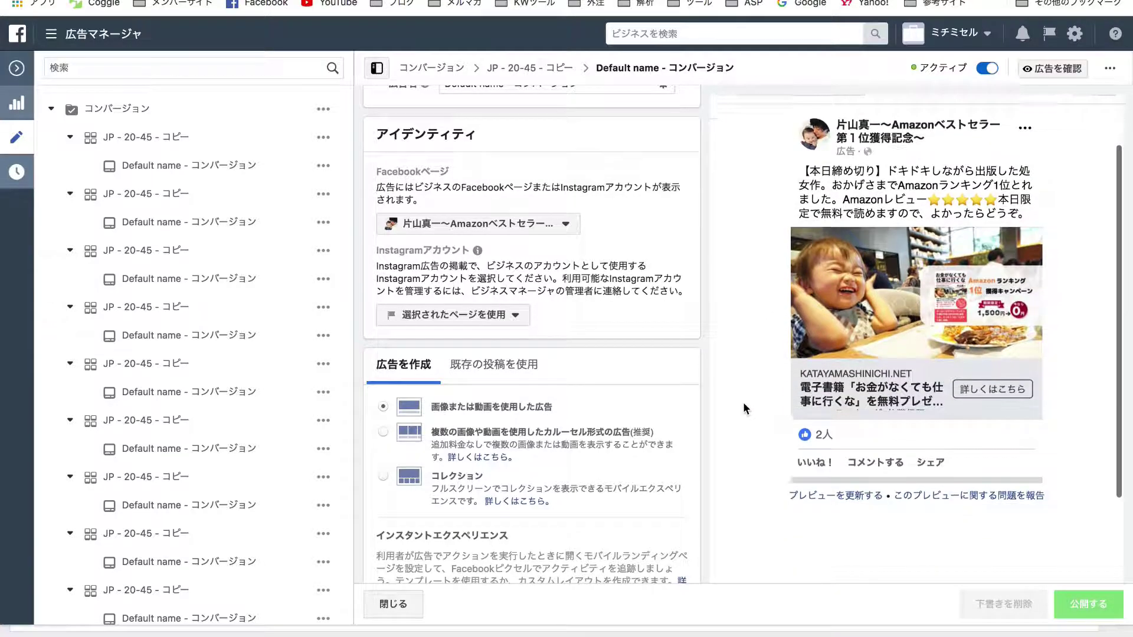
{"action": "scroll", "coordinate": [743, 403], "scroll_direction": "down", "scroll_amount": 8}
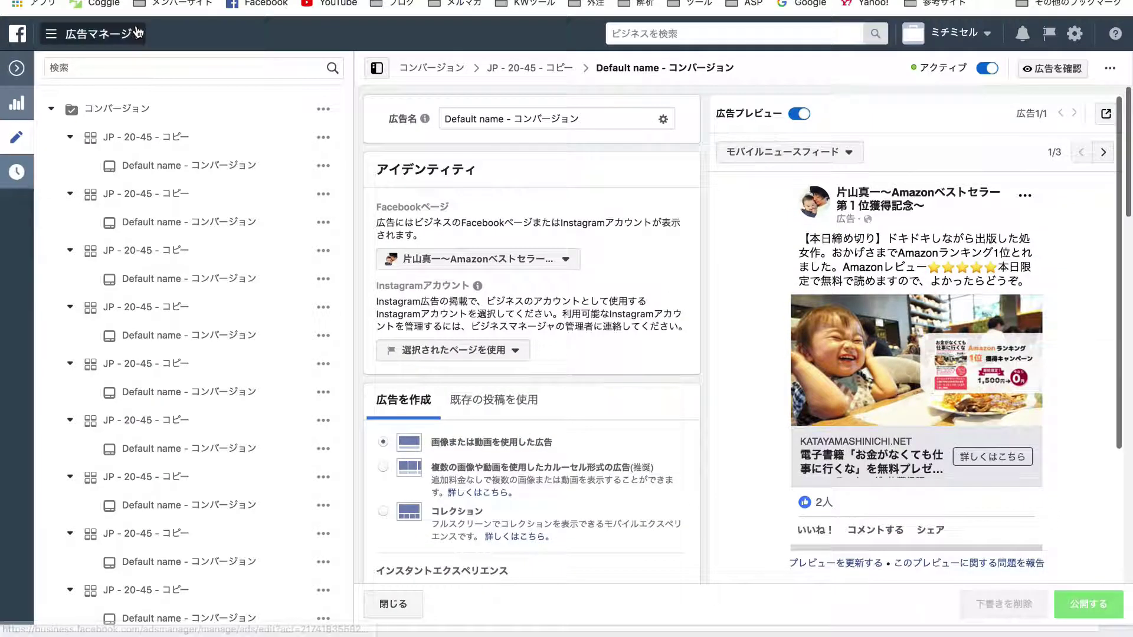
{"action": "left_click", "coordinate": [16, 68]}
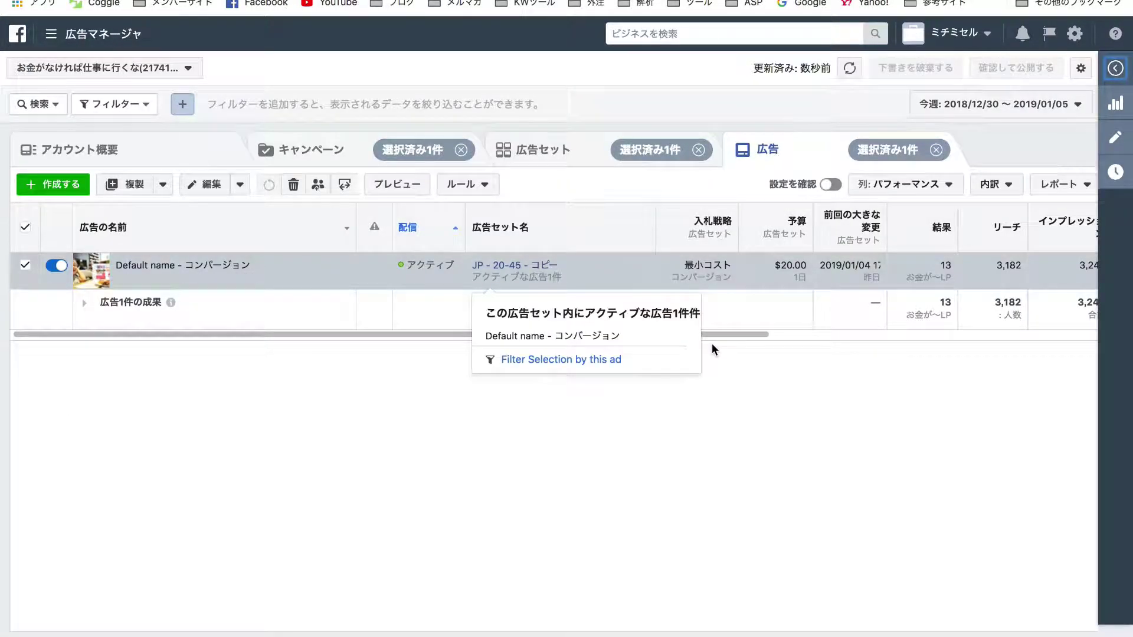
Return to the ad sets list and compare cost per result, amount spent and link clicks across the ad sets.
{"action": "left_click", "coordinate": [542, 159]}
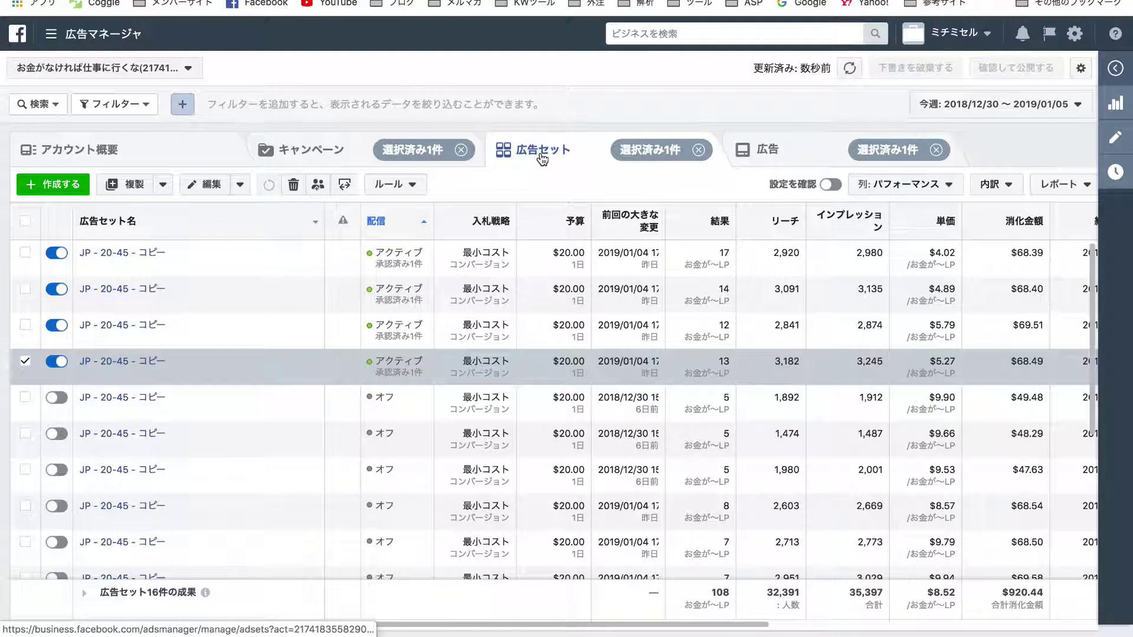
{"action": "scroll", "coordinate": [605, 337], "scroll_direction": "right", "scroll_amount": 3}
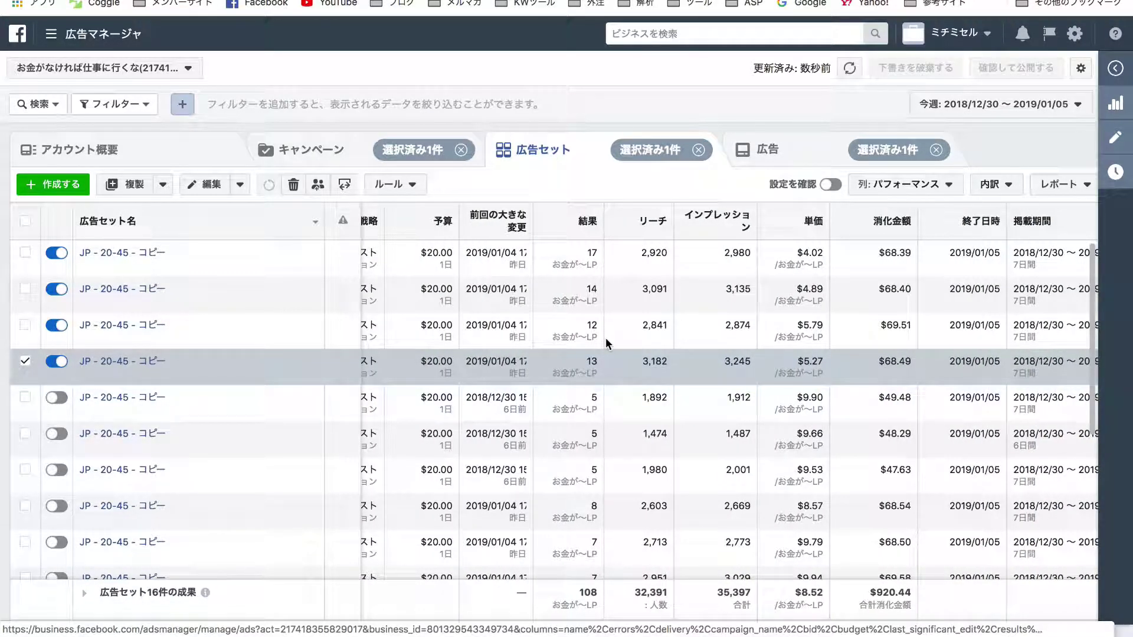
{"action": "scroll", "coordinate": [747, 359], "scroll_direction": "right", "scroll_amount": 2}
{"action": "scroll", "coordinate": [747, 360], "scroll_direction": "right", "scroll_amount": 4}
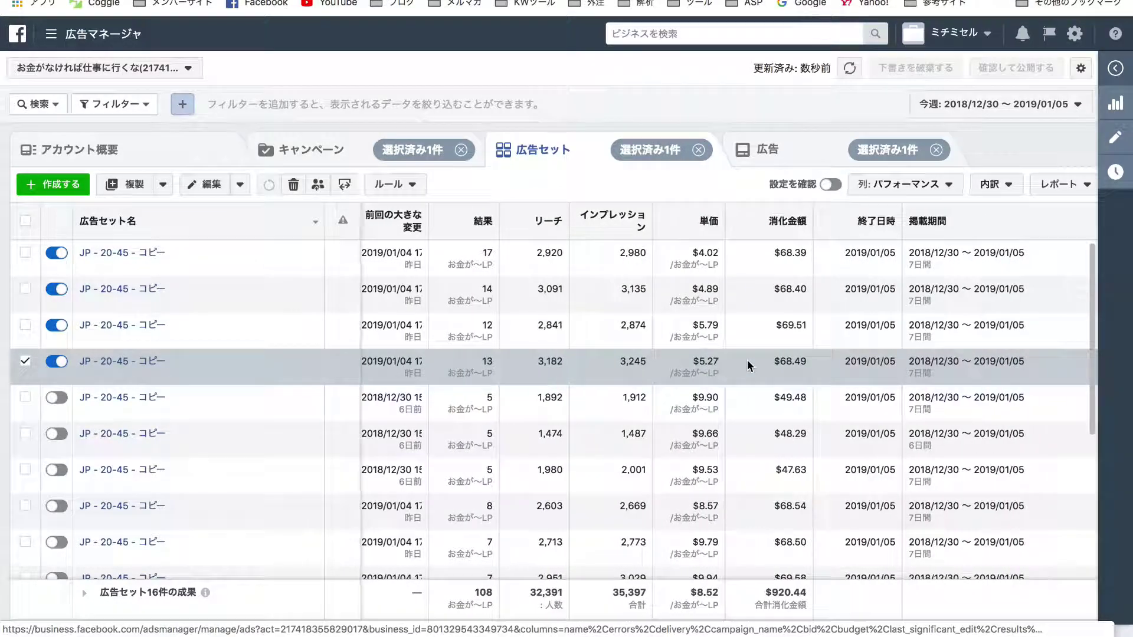
{"action": "scroll", "coordinate": [770, 360], "scroll_direction": "right", "scroll_amount": 2}
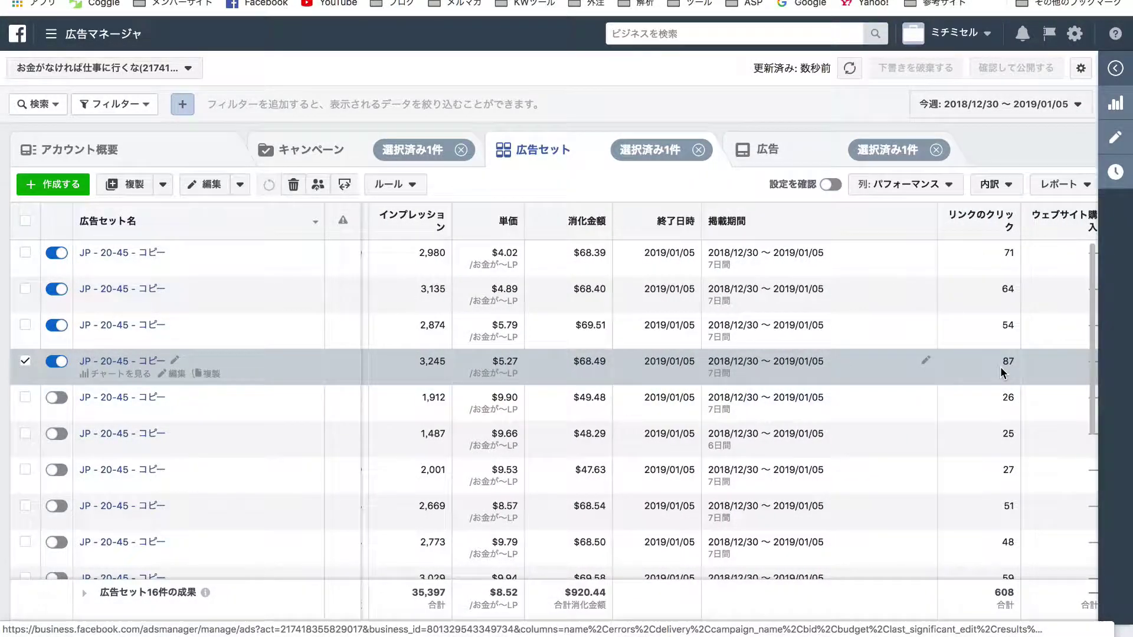
Compare the link clicks of the active ad sets with those of the turned-off ad sets.
{"action": "scroll", "coordinate": [1000, 366], "scroll_direction": "left", "scroll_amount": 6}
{"action": "scroll", "coordinate": [867, 368], "scroll_direction": "right", "scroll_amount": 7}
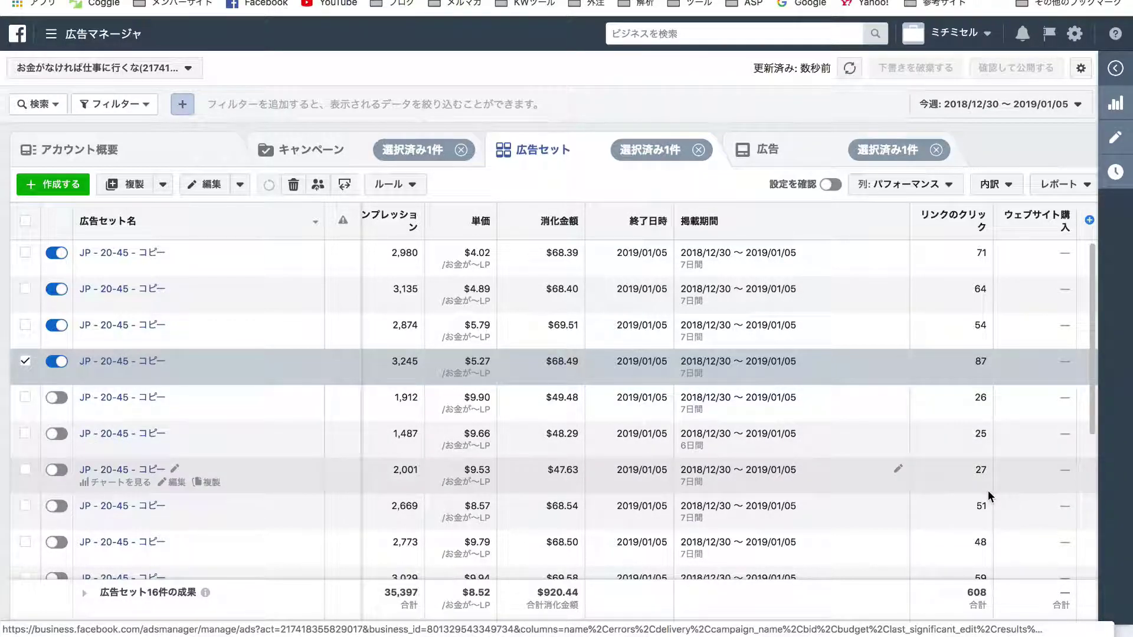
{"action": "left_click", "coordinate": [987, 491]}
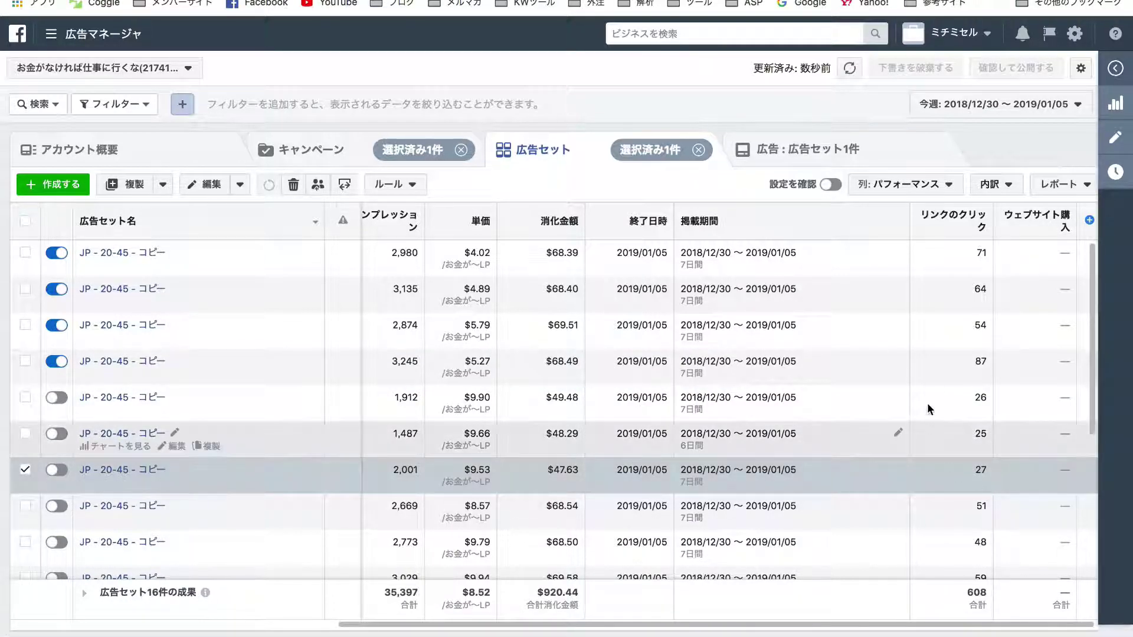
{"action": "scroll", "coordinate": [965, 440], "scroll_direction": "down", "scroll_amount": 1}
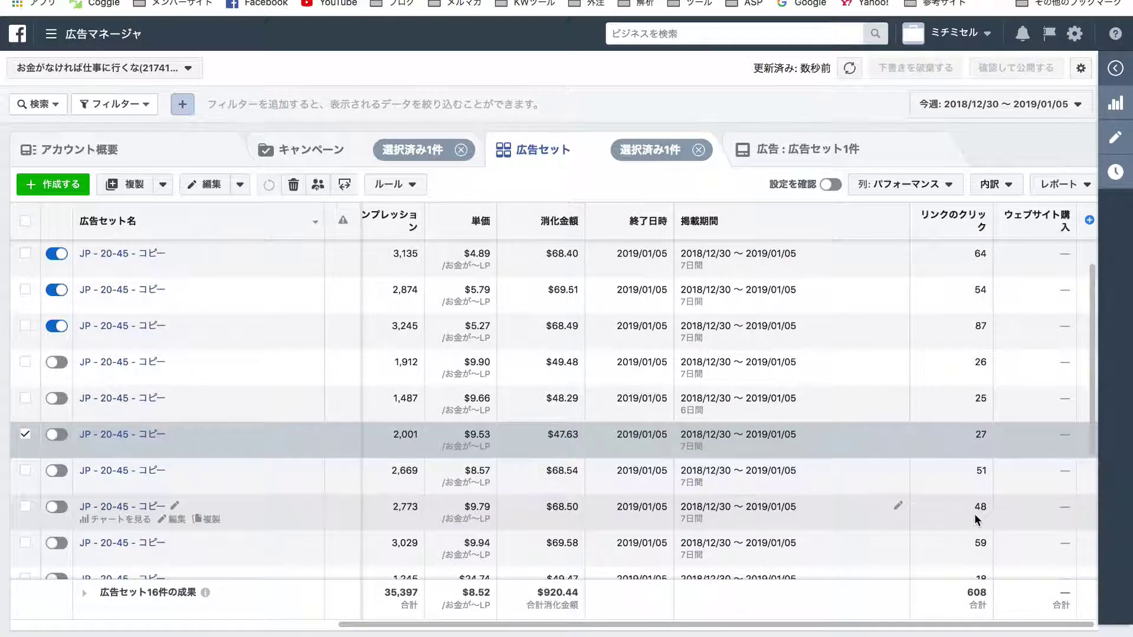
Sort the ad sets by amount spent in descending order and compare their results, cost per result and link clicks.
{"action": "mouse_move", "coordinate": [546, 229]}
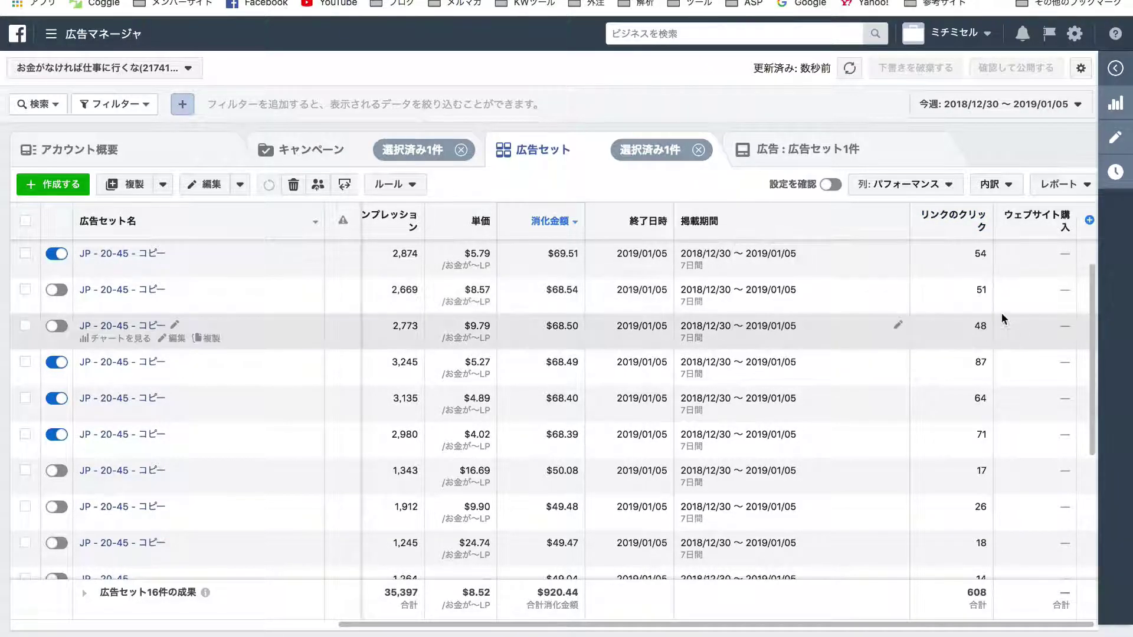
{"action": "scroll", "coordinate": [962, 299], "scroll_direction": "left", "scroll_amount": 2}
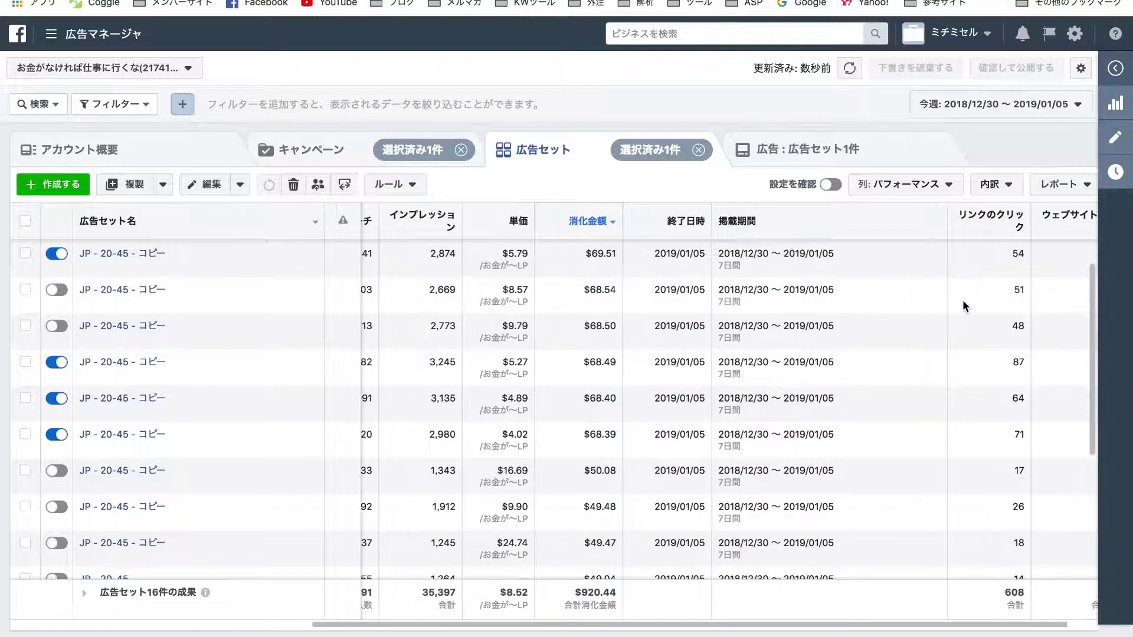
{"action": "scroll", "coordinate": [963, 303], "scroll_direction": "left", "scroll_amount": 6}
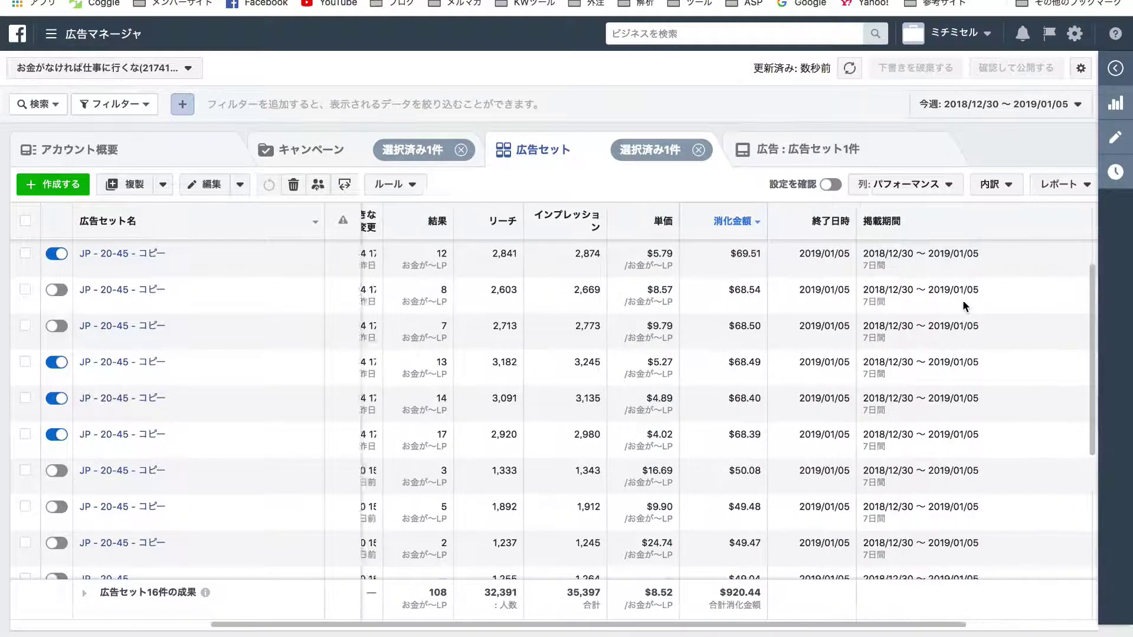
{"action": "scroll", "coordinate": [963, 302], "scroll_direction": "left", "scroll_amount": 2}
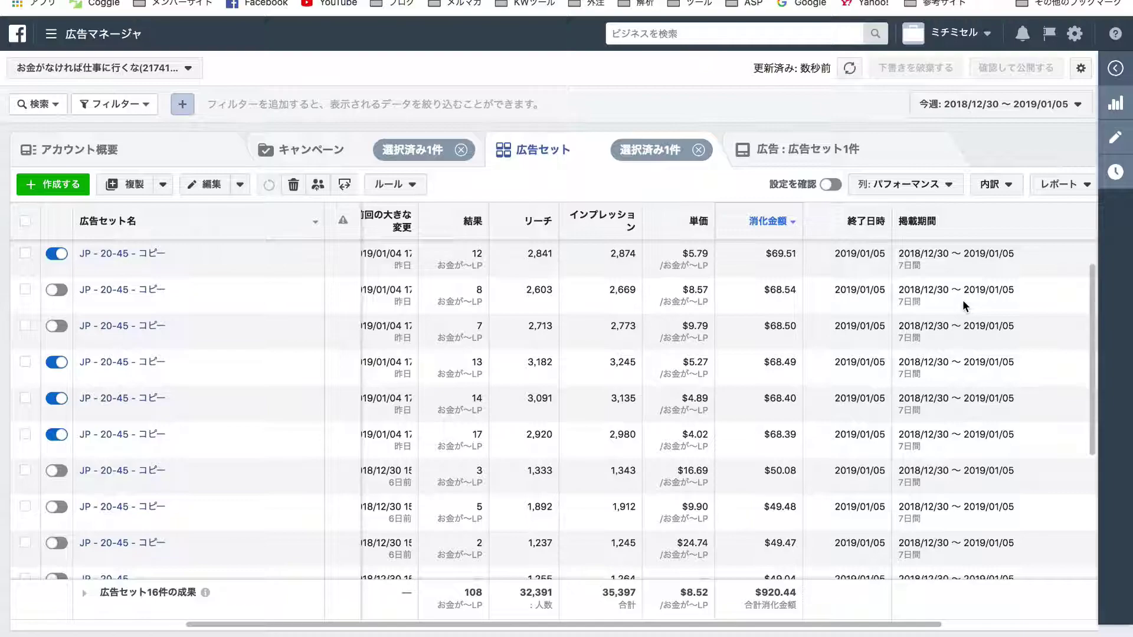
{"action": "scroll", "coordinate": [963, 304], "scroll_direction": "right", "scroll_amount": 8}
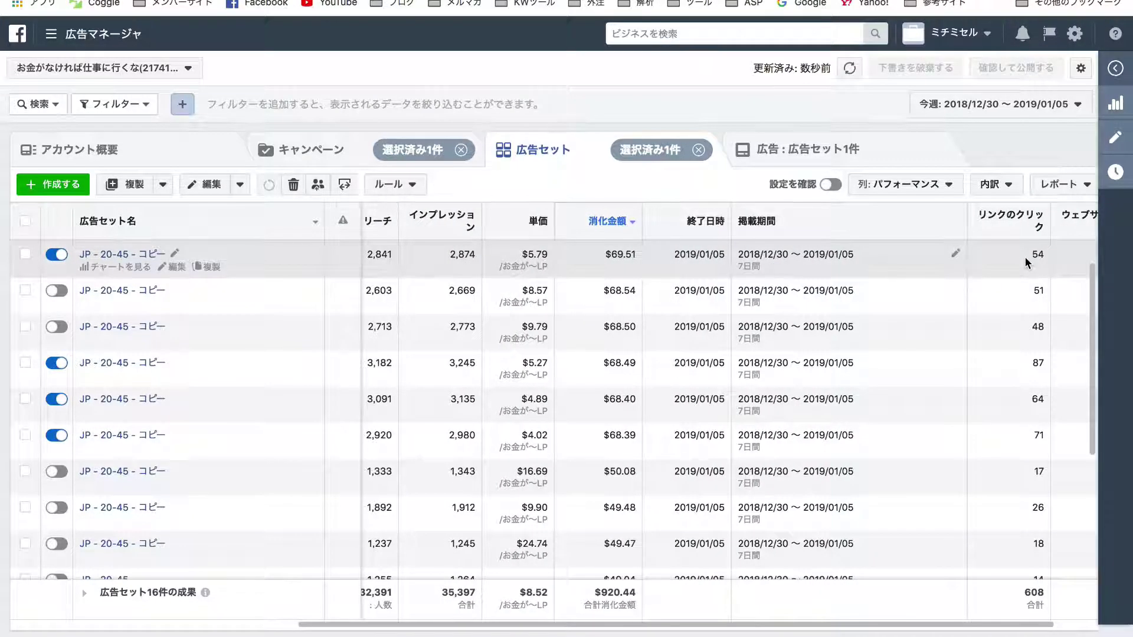
{"action": "scroll", "coordinate": [562, 282], "scroll_direction": "left", "scroll_amount": 6}
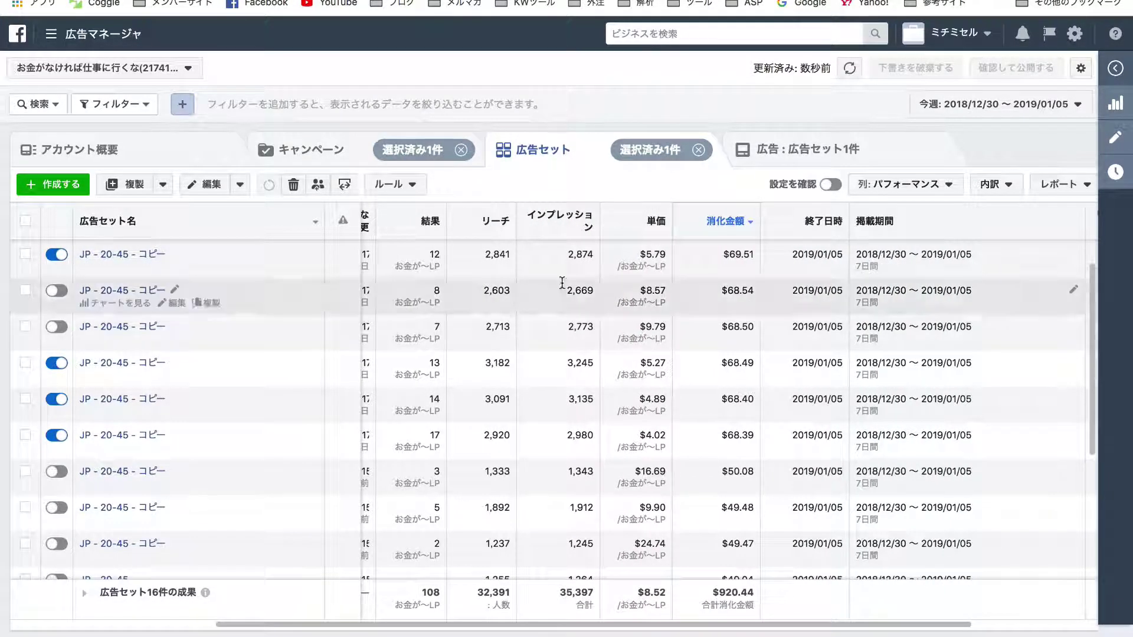
View the ad row of the ad set with 12 results, return to the ad sets list and sort it by results in descending order.
{"action": "left_click", "coordinate": [142, 255]}
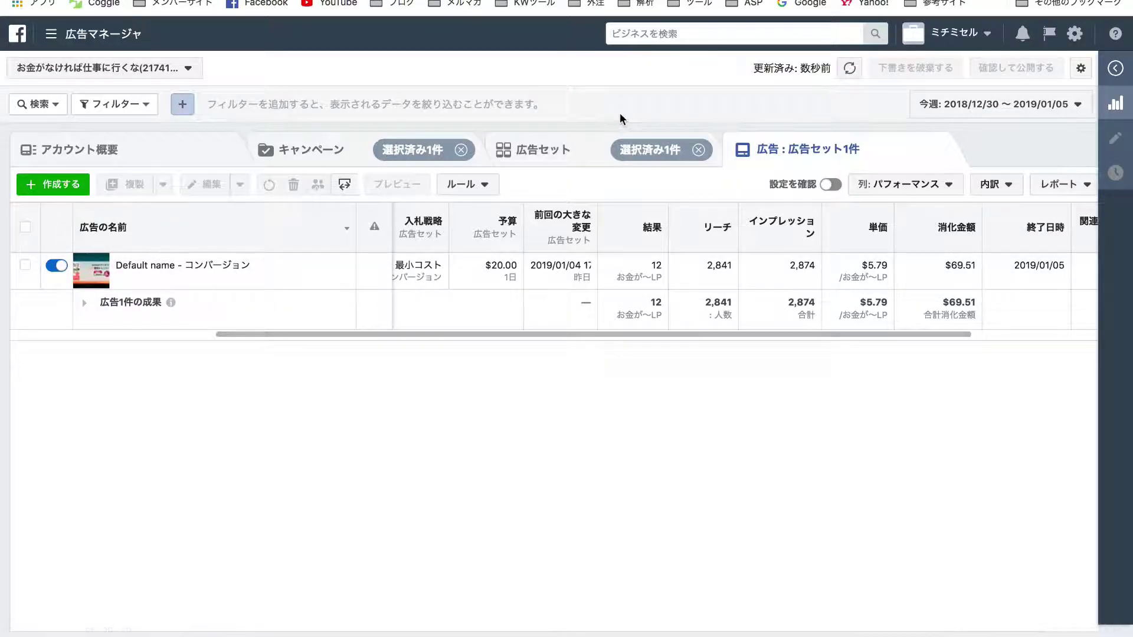
{"action": "left_click", "coordinate": [591, 155]}
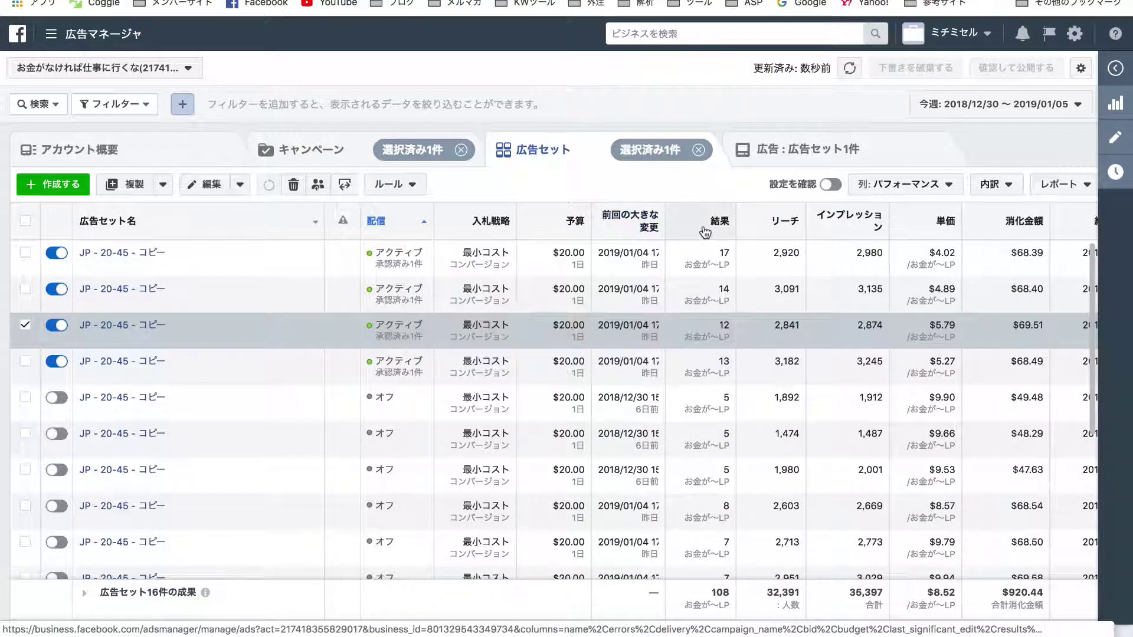
{"action": "left_click", "coordinate": [707, 224]}
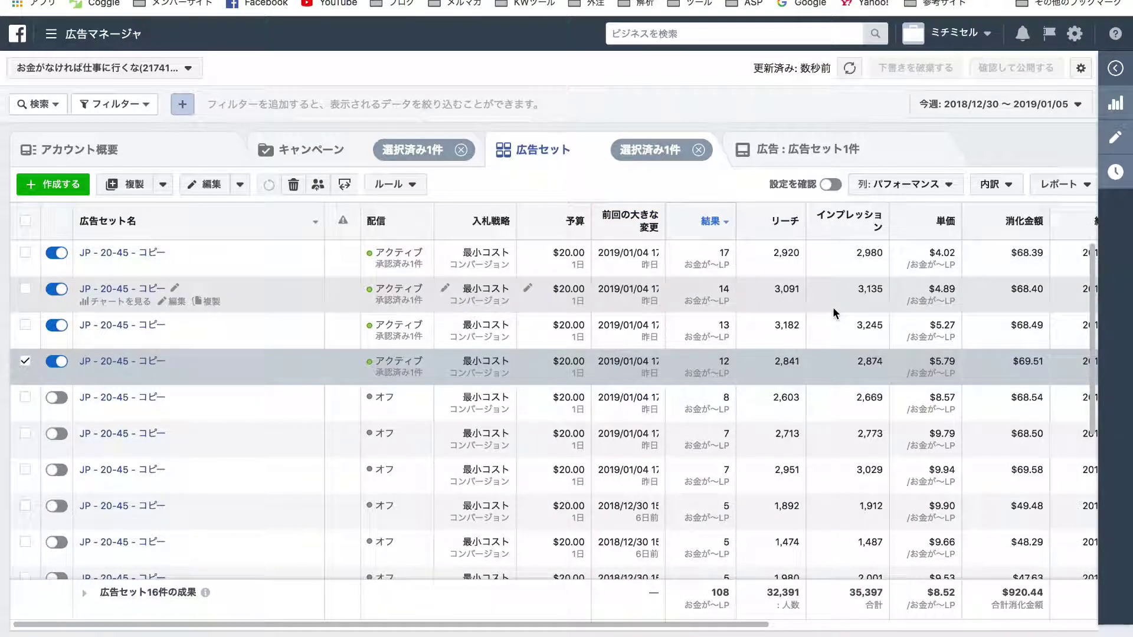
{"action": "scroll", "coordinate": [833, 307], "scroll_direction": "right", "scroll_amount": 5}
{"action": "scroll", "coordinate": [834, 306], "scroll_direction": "right", "scroll_amount": 3}
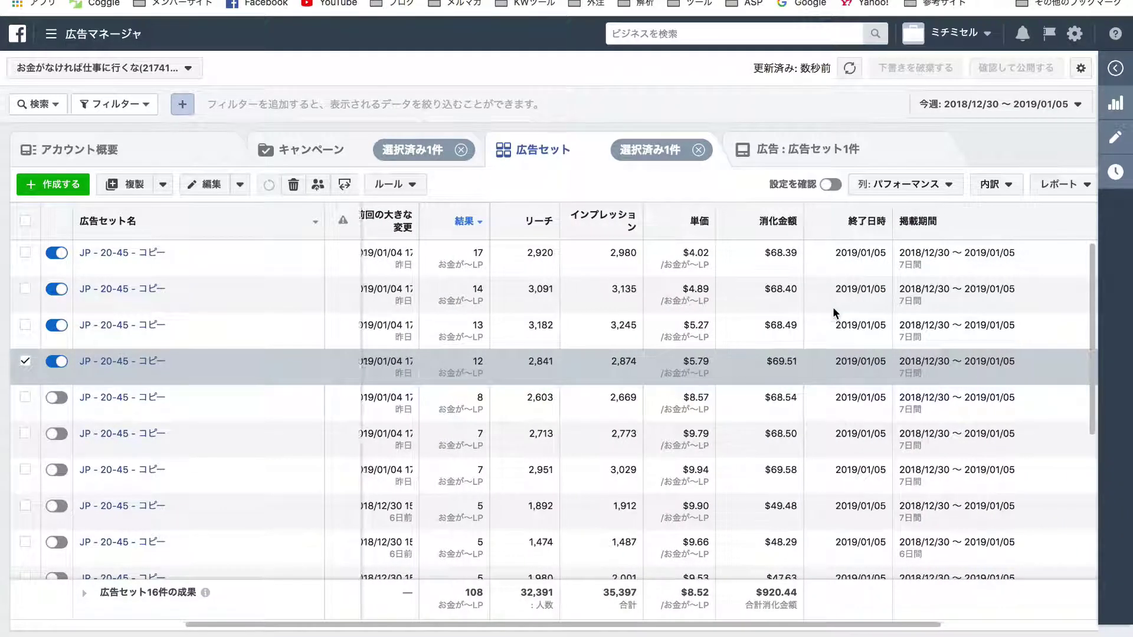
Check the relevance score and link clicks of the ad in the selected ad set with 12 results and return to the ad sets.
{"action": "left_click", "coordinate": [819, 158]}
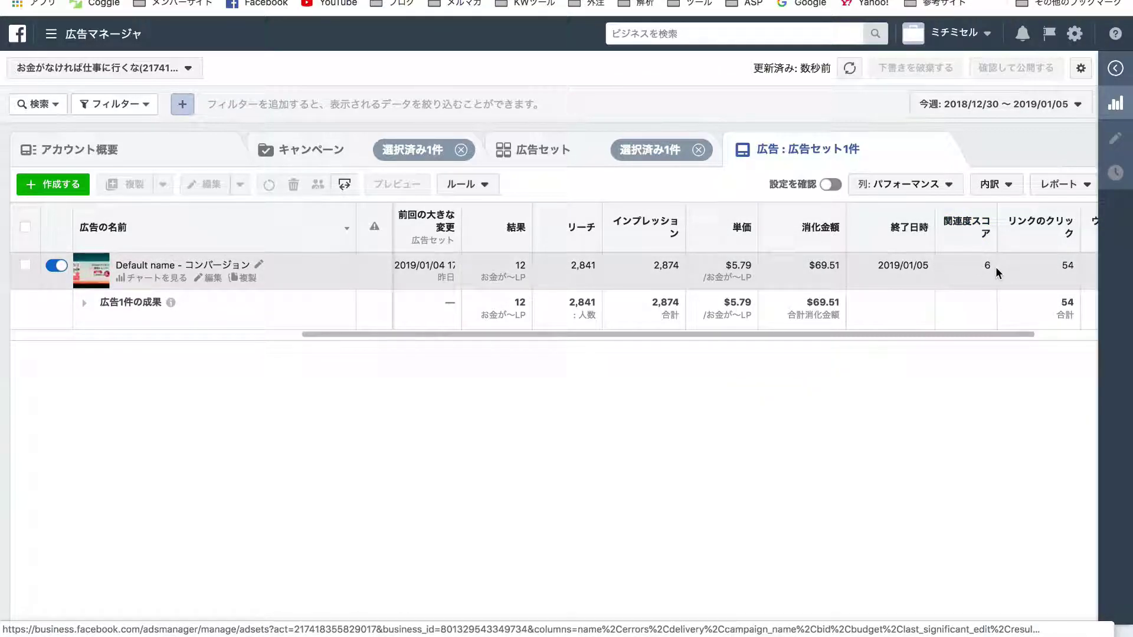
{"action": "scroll", "coordinate": [974, 313], "scroll_direction": "right", "scroll_amount": 3}
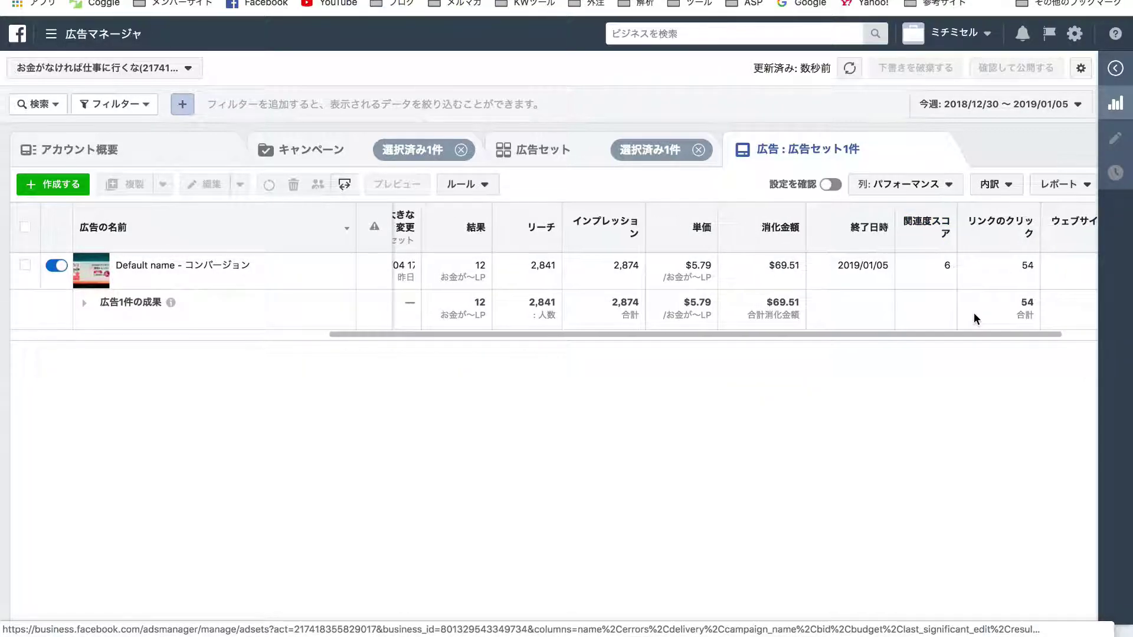
{"action": "scroll", "coordinate": [973, 313], "scroll_direction": "left", "scroll_amount": 4}
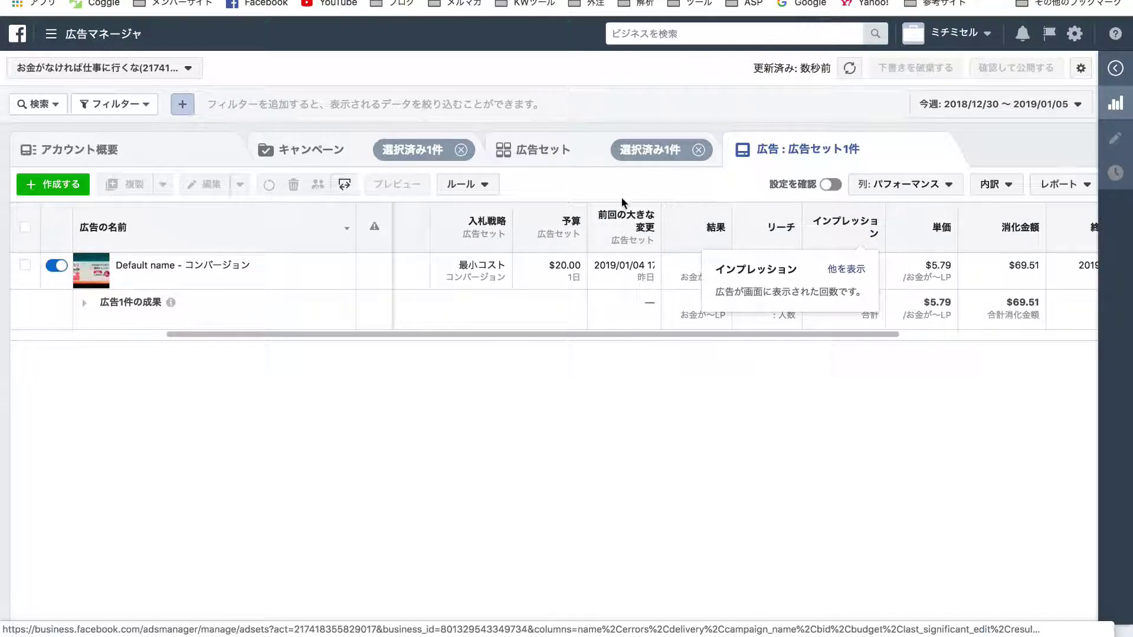
{"action": "left_click", "coordinate": [575, 149]}
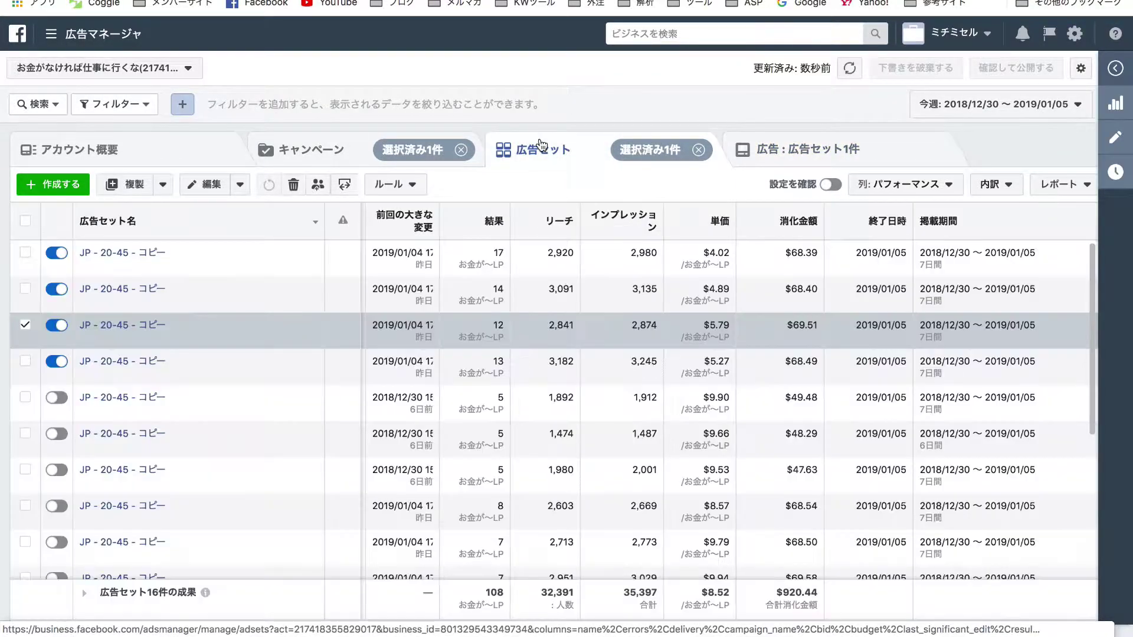
Check the relevance score of the ad in the ad set with 17 results and return to the ad sets list.
{"action": "left_click", "coordinate": [112, 254]}
{"action": "scroll", "coordinate": [846, 335], "scroll_direction": "right", "scroll_amount": 2}
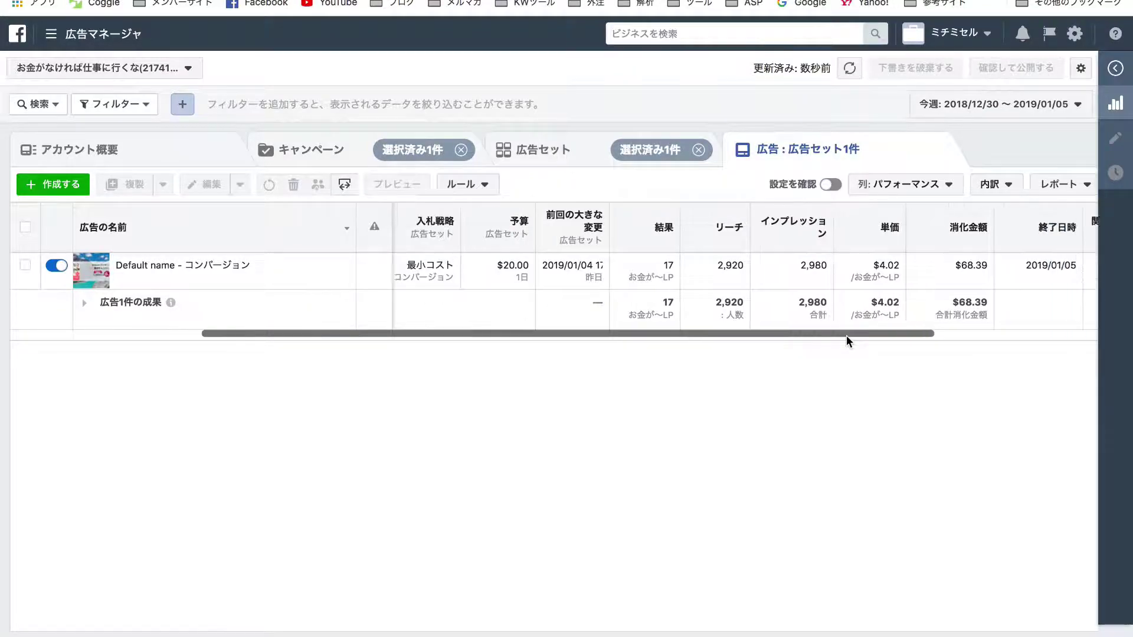
{"action": "scroll", "coordinate": [846, 335], "scroll_direction": "right", "scroll_amount": 2}
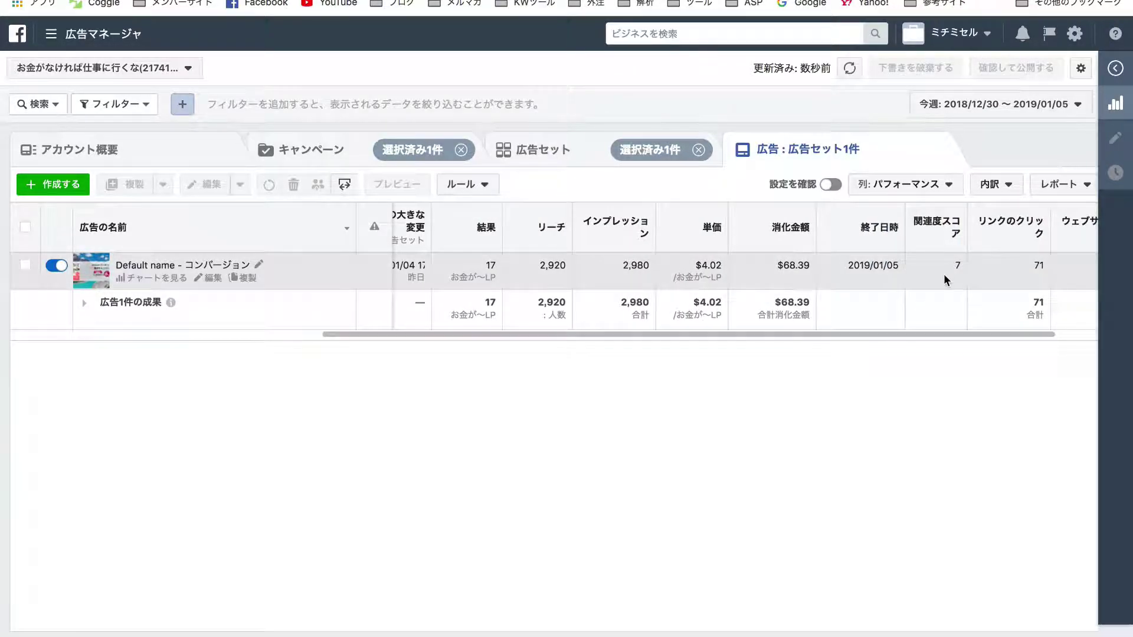
{"action": "left_click", "coordinate": [522, 151]}
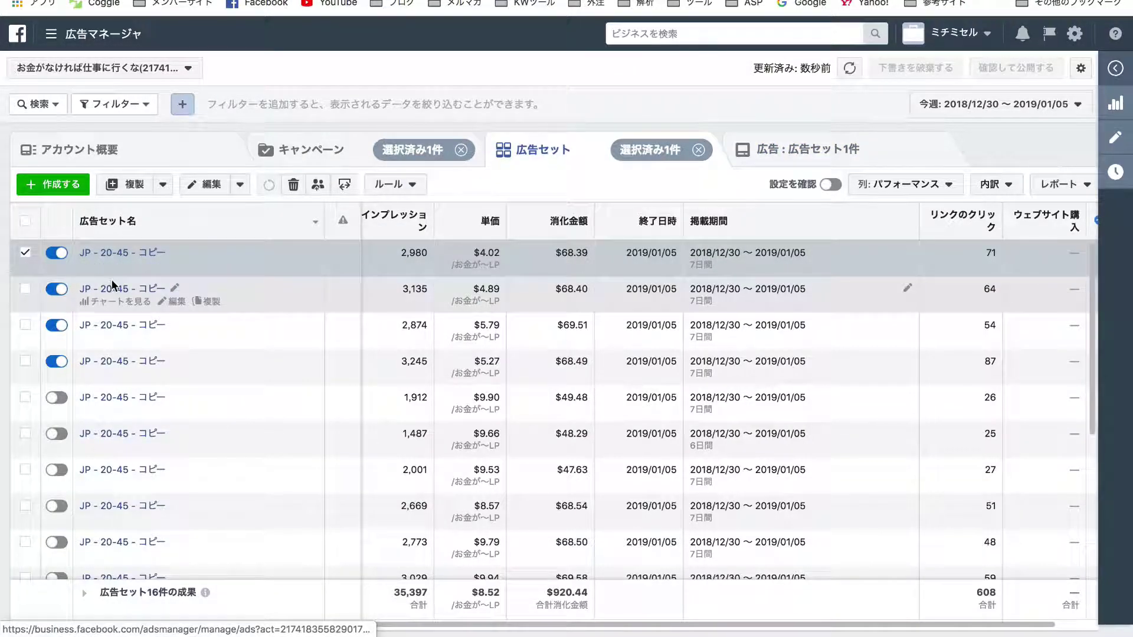
Check the relevance scores of the ads in the ad sets with 14, 12 and 13 results, returning to the ad sets list after each.
{"action": "left_click", "coordinate": [116, 289]}
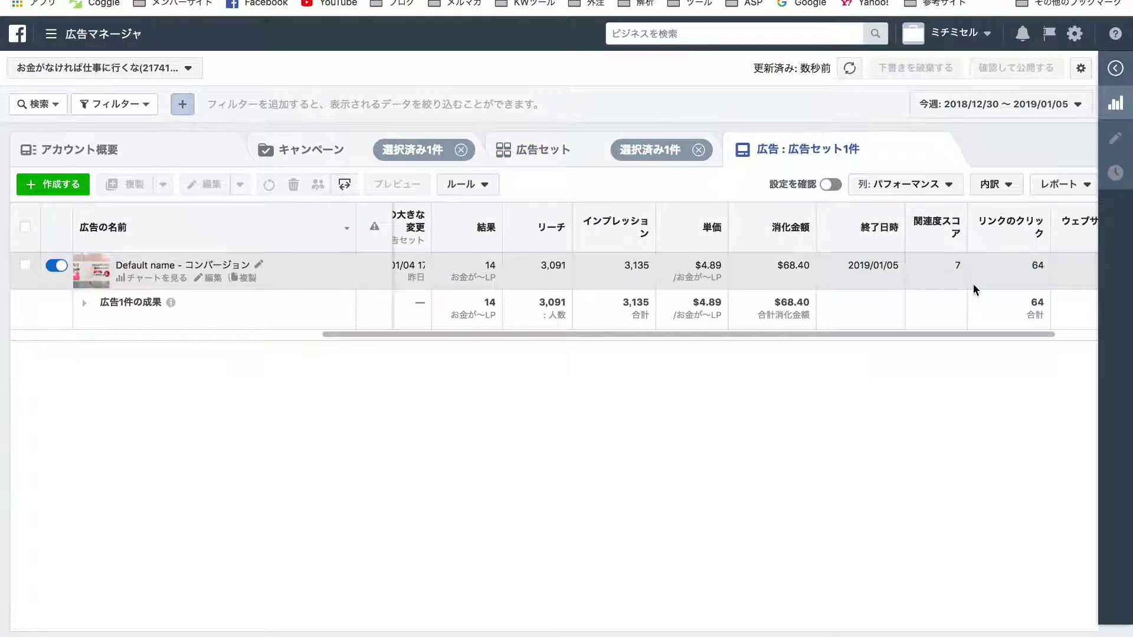
{"action": "left_click", "coordinate": [554, 151]}
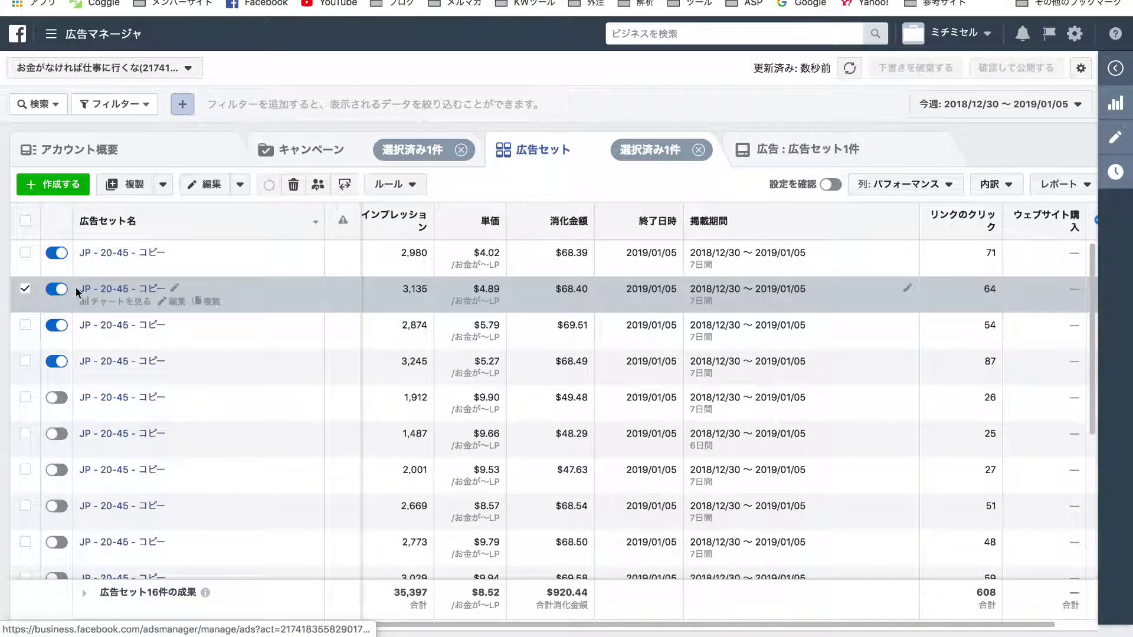
{"action": "left_click", "coordinate": [125, 322]}
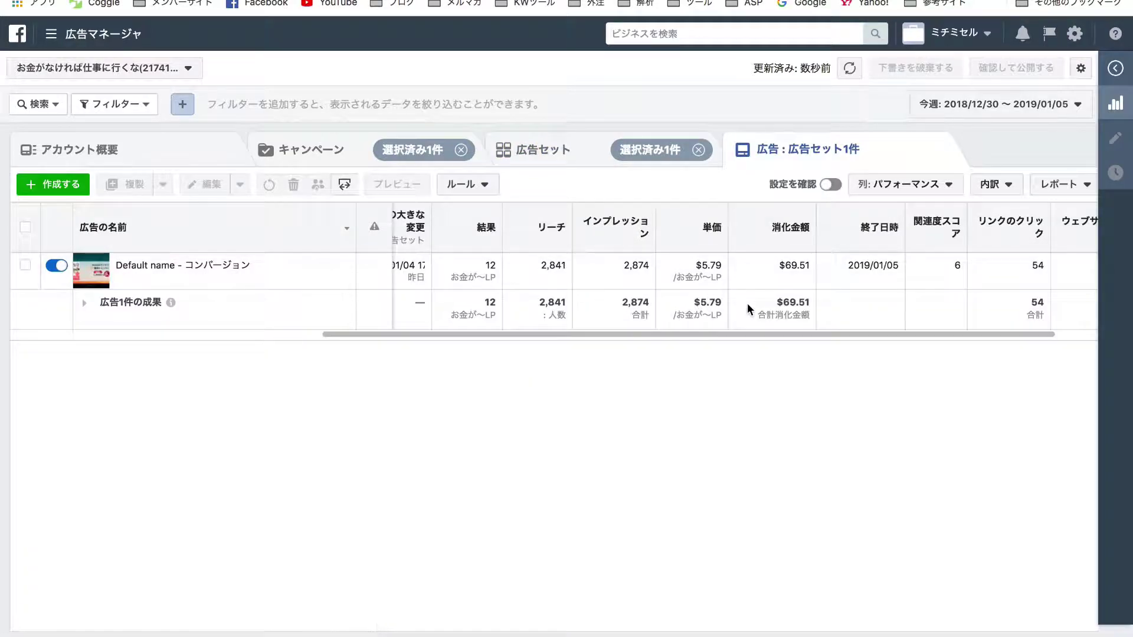
{"action": "left_click", "coordinate": [581, 160]}
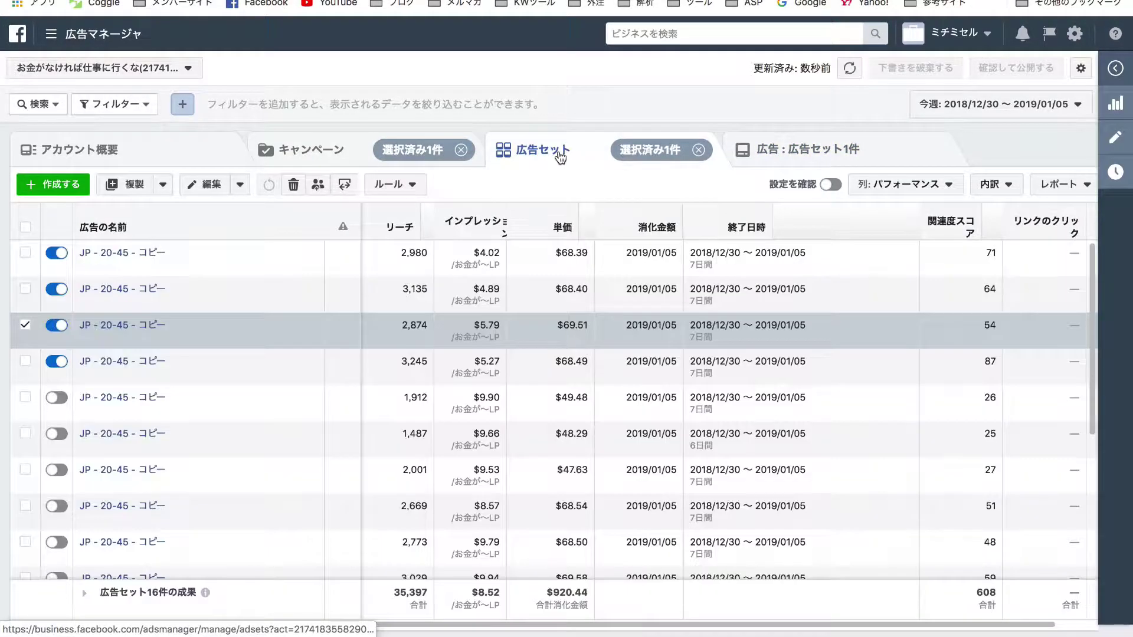
{"action": "left_click", "coordinate": [110, 361]}
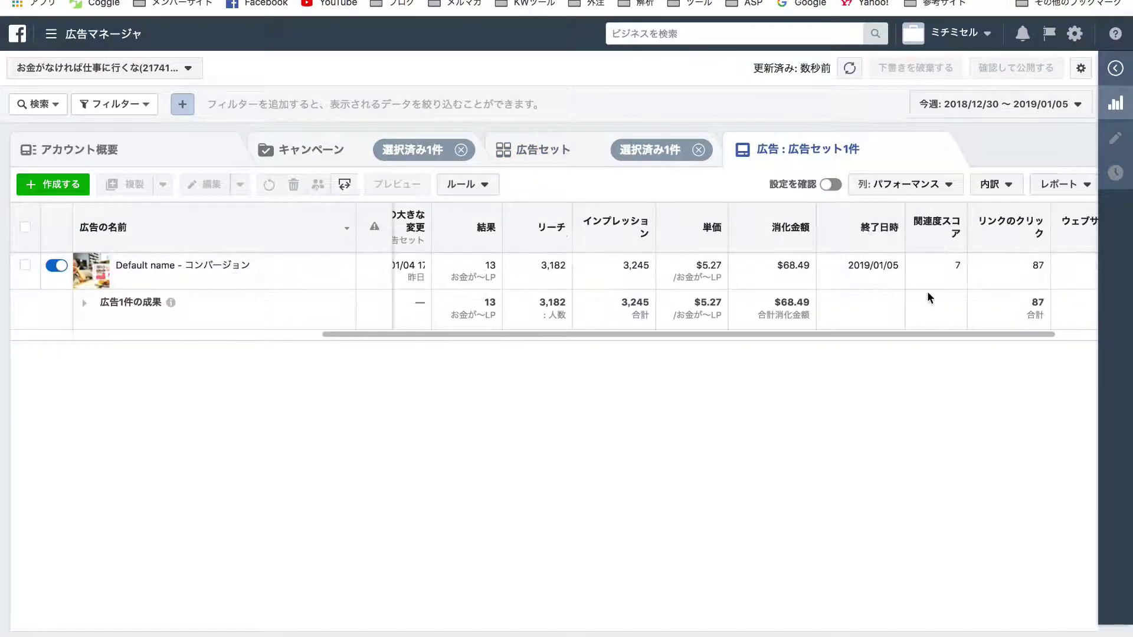
{"action": "left_click", "coordinate": [552, 149]}
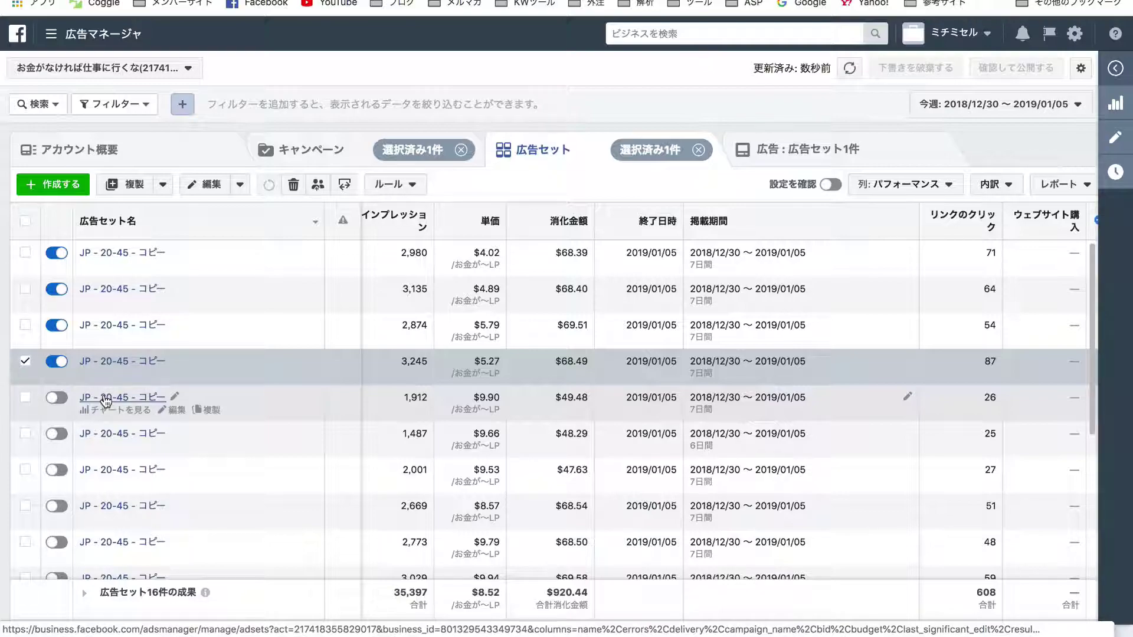
Sort the ad sets by results in descending order, inspect the ad preview of the turned-off ad set with 8 results and leave the editor.
{"action": "scroll", "coordinate": [536, 400], "scroll_direction": "left", "scroll_amount": 5}
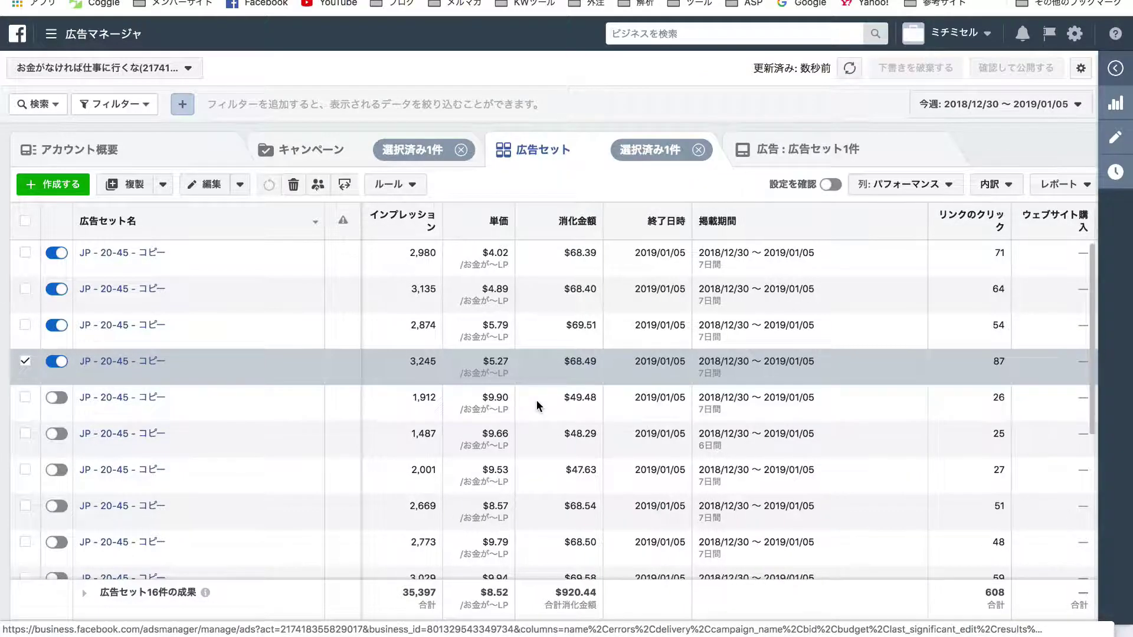
{"action": "scroll", "coordinate": [536, 400], "scroll_direction": "left", "scroll_amount": 3}
{"action": "left_click", "coordinate": [618, 221]}
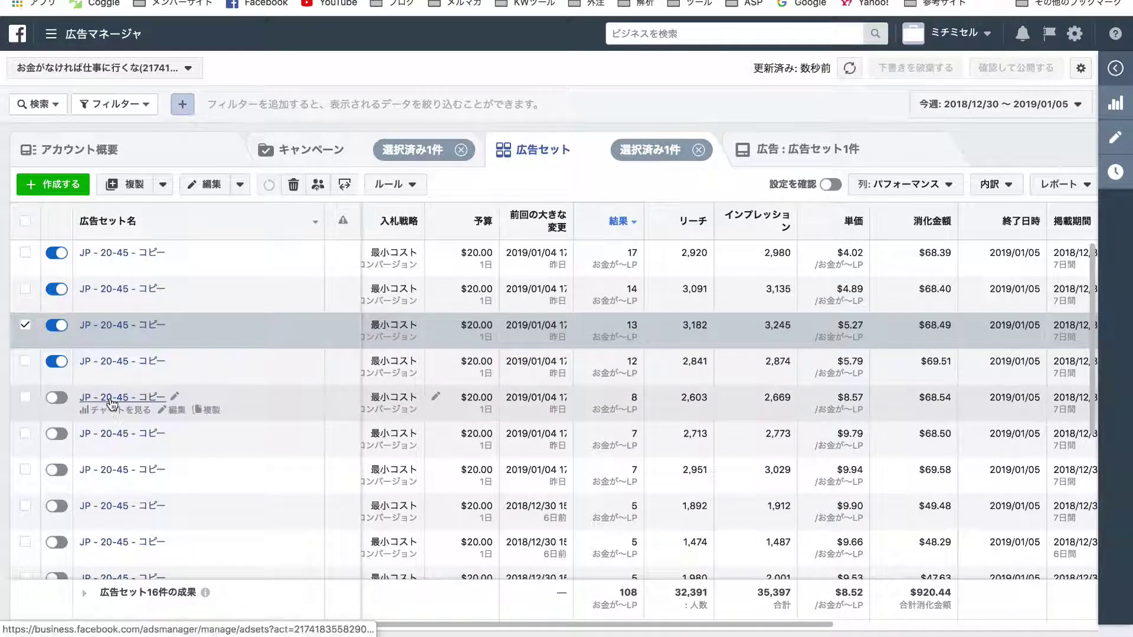
{"action": "left_click", "coordinate": [111, 398]}
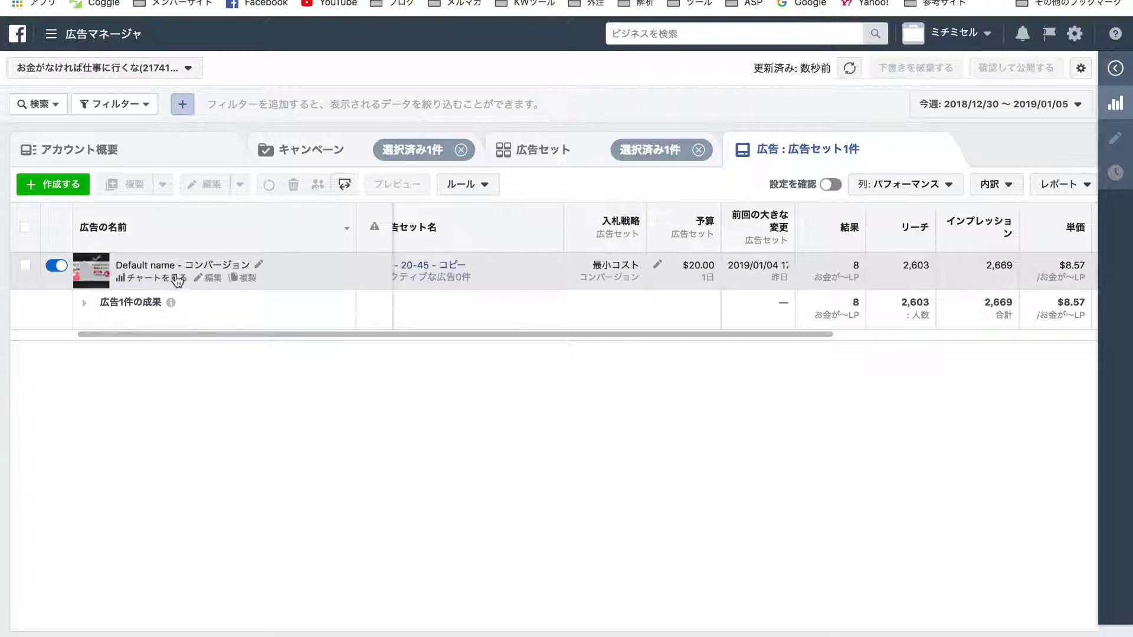
{"action": "left_click", "coordinate": [207, 277]}
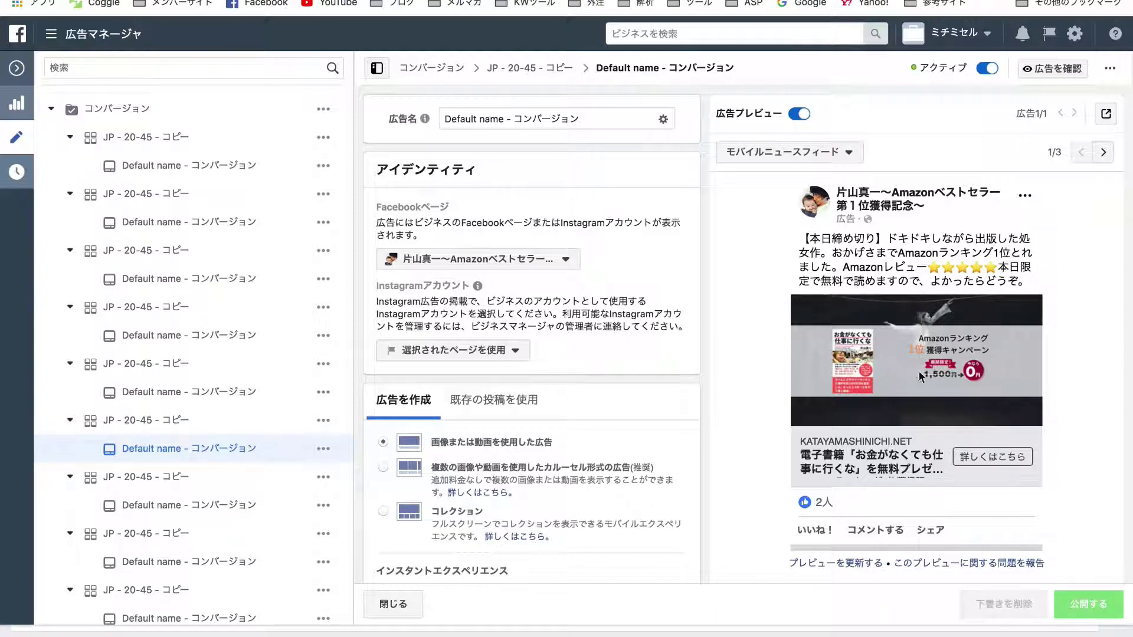
{"action": "left_click", "coordinate": [17, 68]}
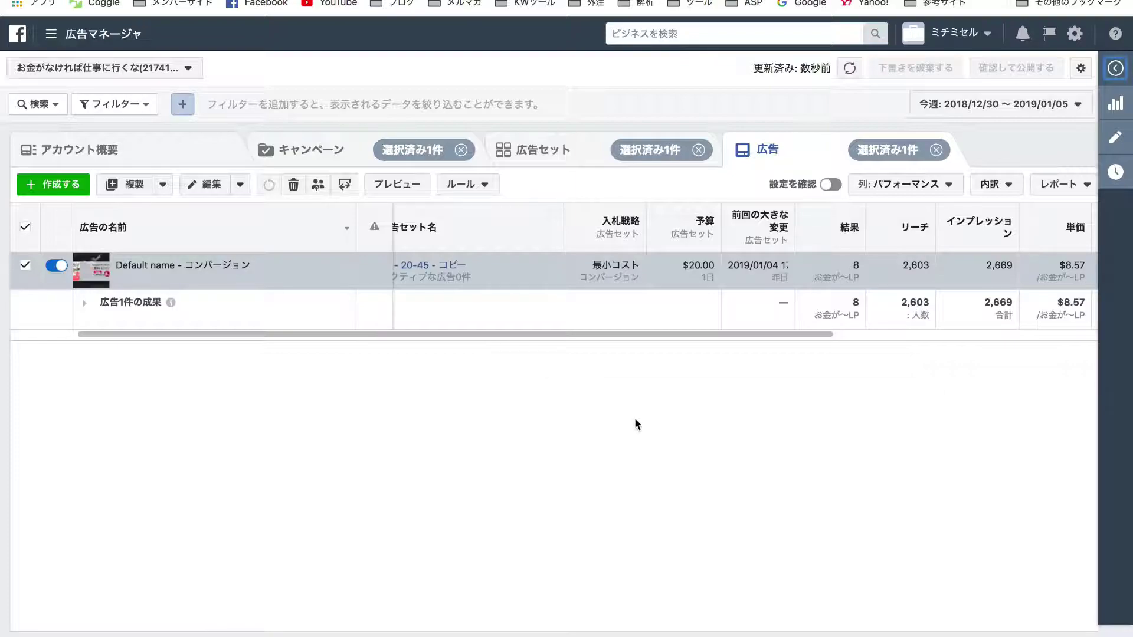
Examine the relevance score, amount spent and reach of the ad in the ad set with 8 results and return to the ad sets list.
{"action": "scroll", "coordinate": [884, 248], "scroll_direction": "right", "scroll_amount": 6}
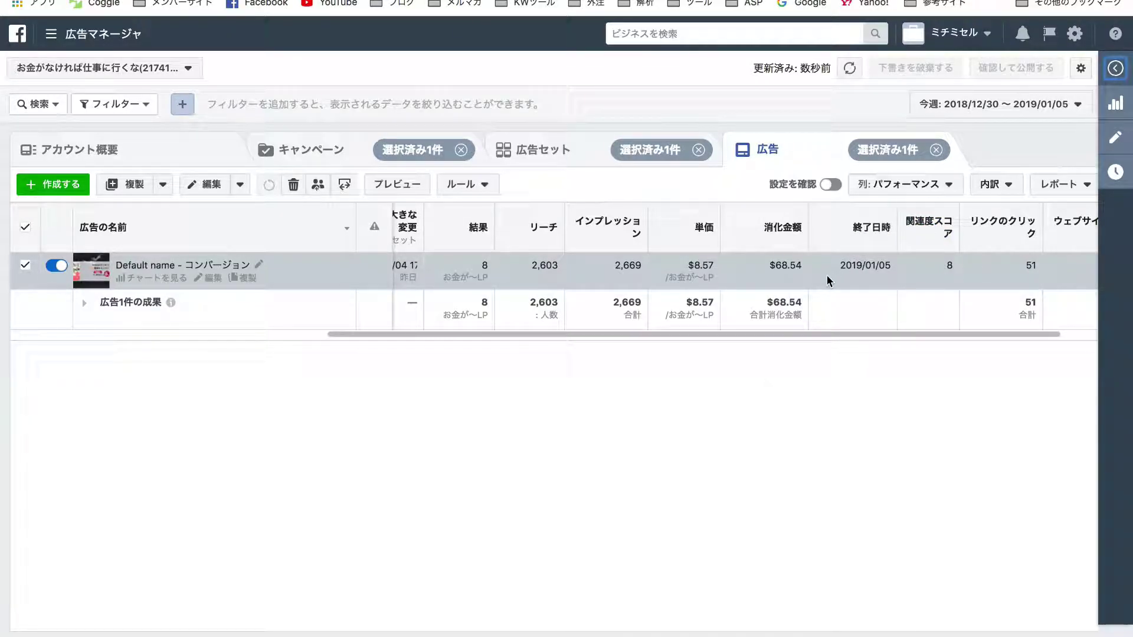
{"action": "scroll", "coordinate": [820, 276], "scroll_direction": "left", "scroll_amount": 2}
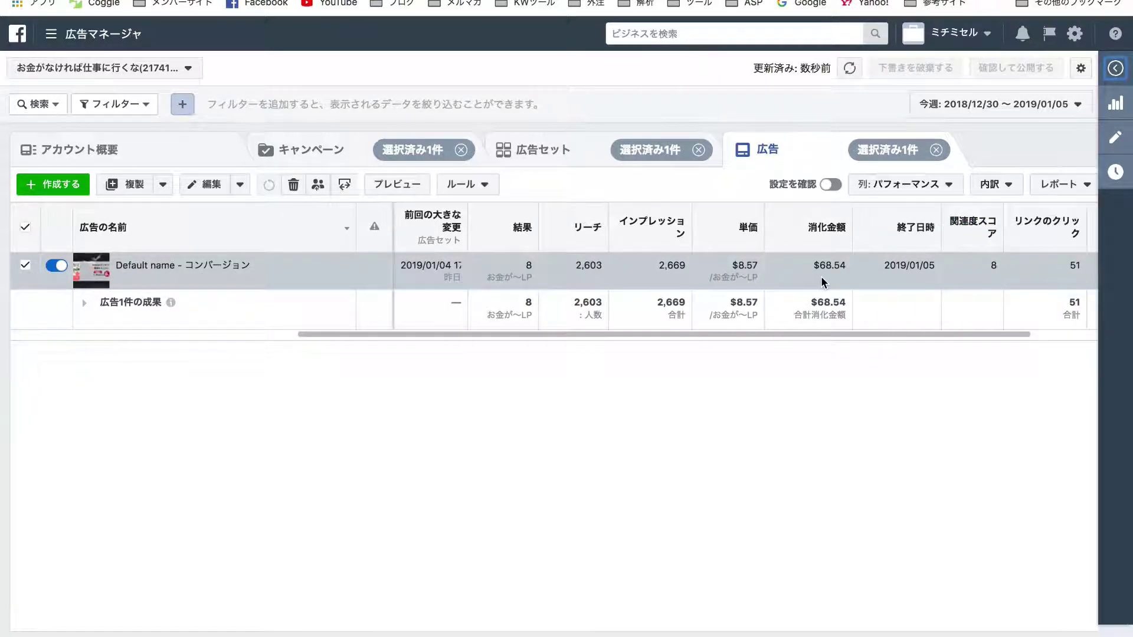
{"action": "scroll", "coordinate": [691, 265], "scroll_direction": "left", "scroll_amount": 8}
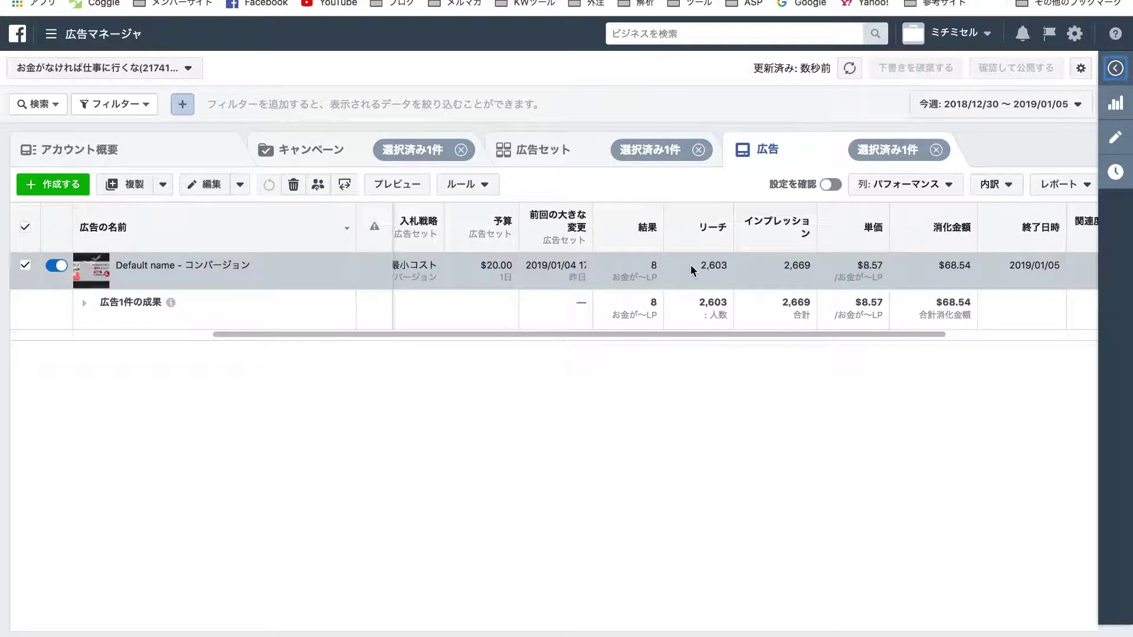
{"action": "left_click", "coordinate": [558, 154]}
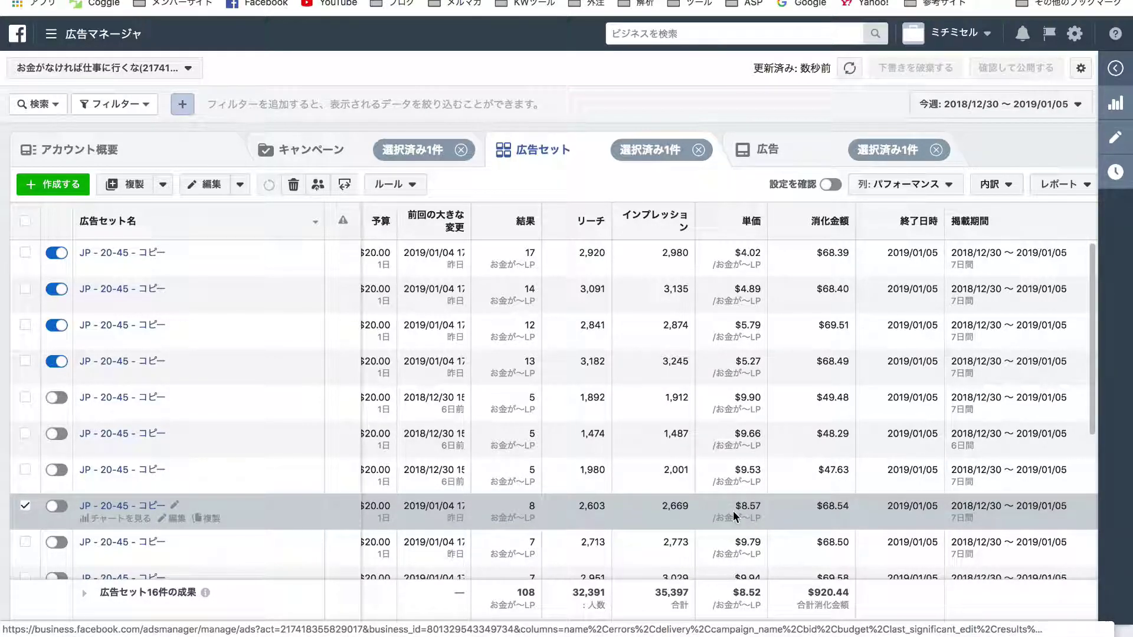
Compare the results, reach, cost per result and amount spent of the active ad sets with those of the turned-off ones.
{"action": "scroll", "coordinate": [743, 511], "scroll_direction": "right", "scroll_amount": 2}
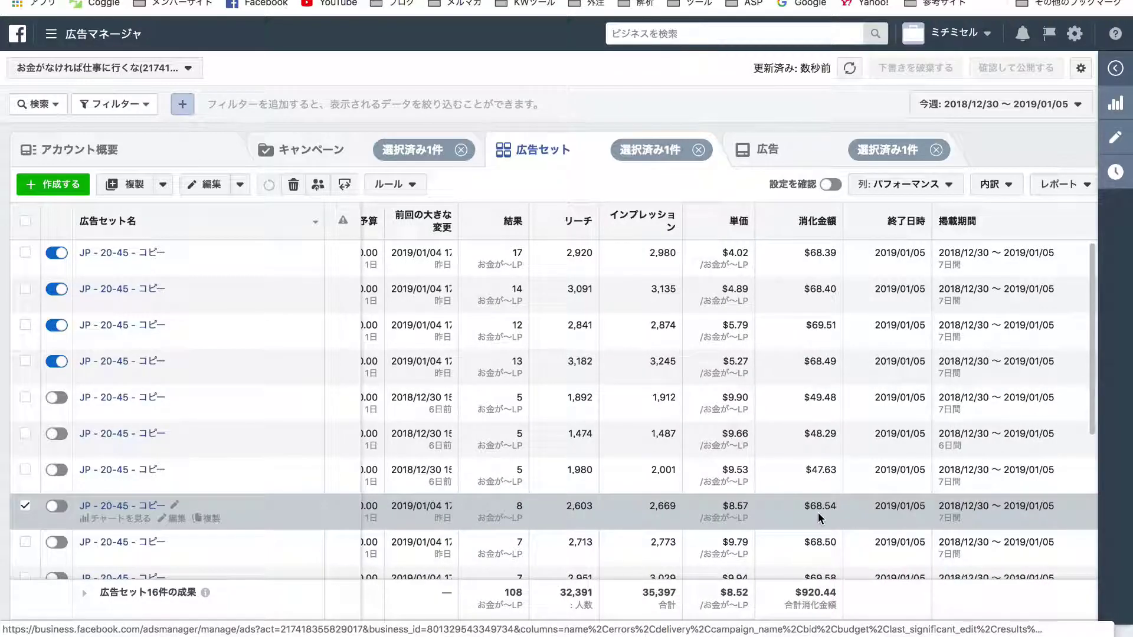
{"action": "scroll", "coordinate": [818, 517], "scroll_direction": "right", "scroll_amount": 5}
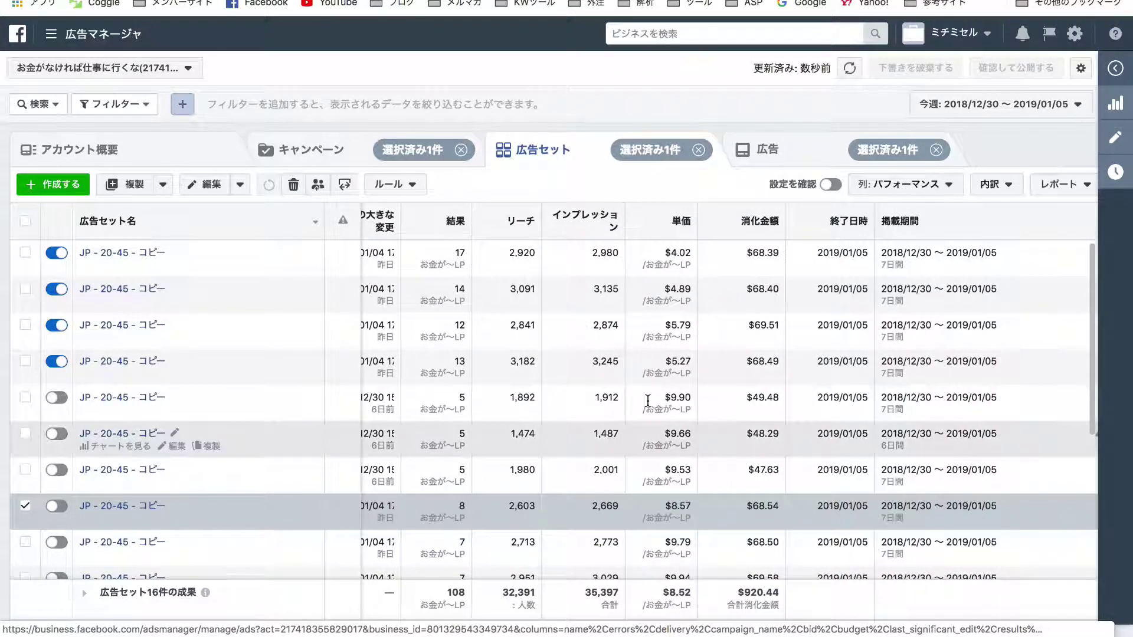
{"action": "scroll", "coordinate": [647, 402], "scroll_direction": "left", "scroll_amount": 10}
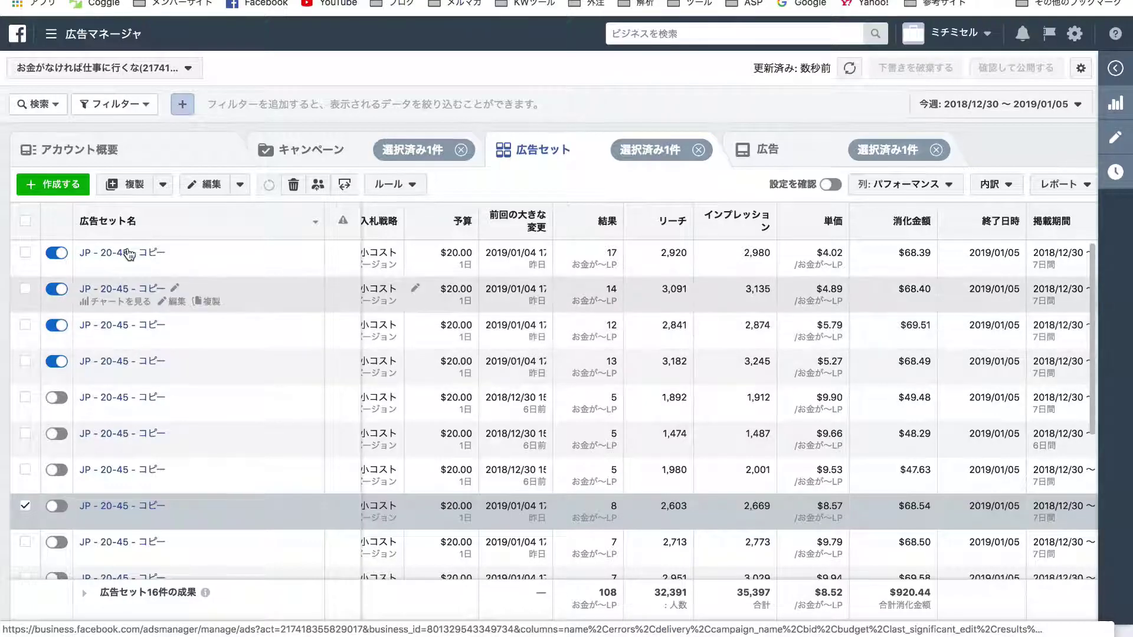
{"action": "scroll", "coordinate": [705, 370], "scroll_direction": "right", "scroll_amount": 8}
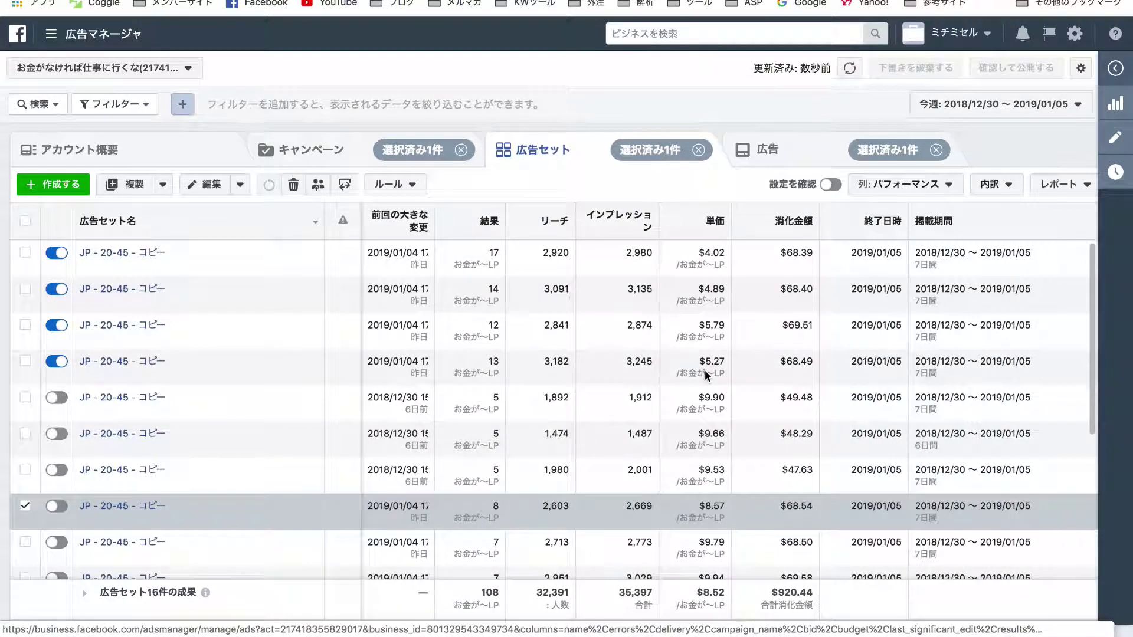
{"action": "scroll", "coordinate": [705, 370], "scroll_direction": "right", "scroll_amount": 1}
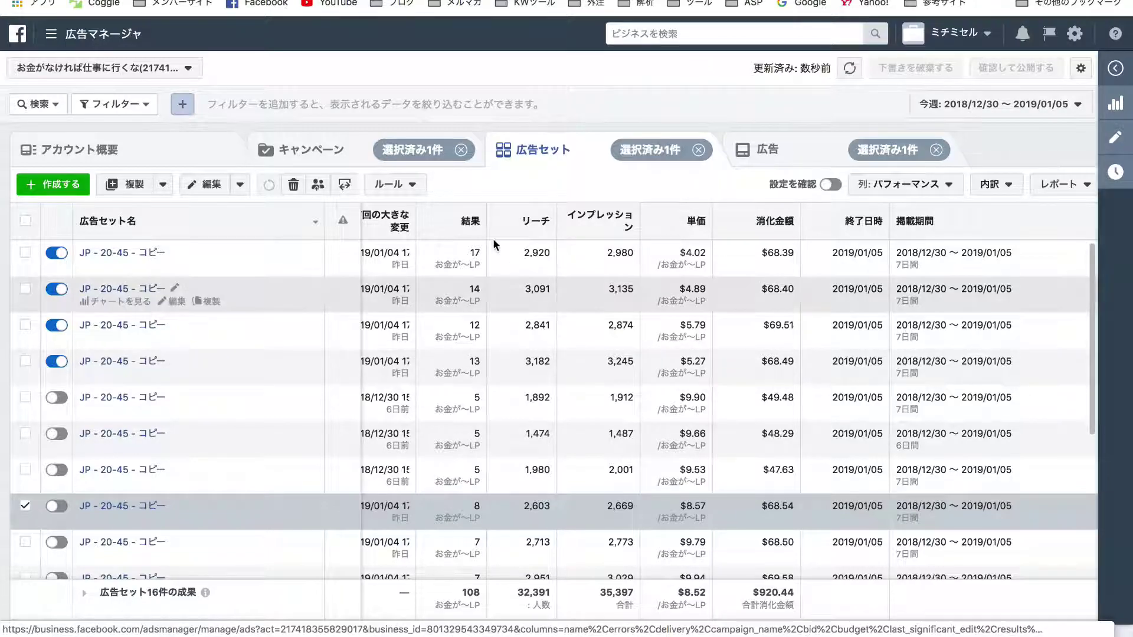
{"action": "mouse_move", "coordinate": [469, 224]}
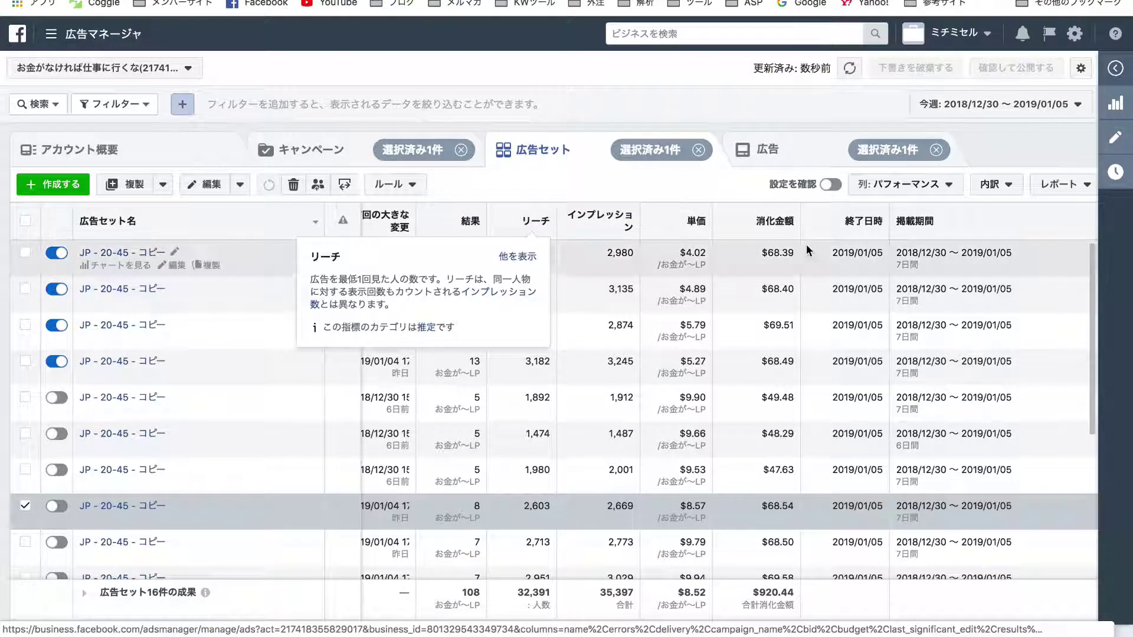
Compare the link clicks of the ad set with 17 results against its number of conversions.
{"action": "scroll", "coordinate": [929, 309], "scroll_direction": "right", "scroll_amount": 15}
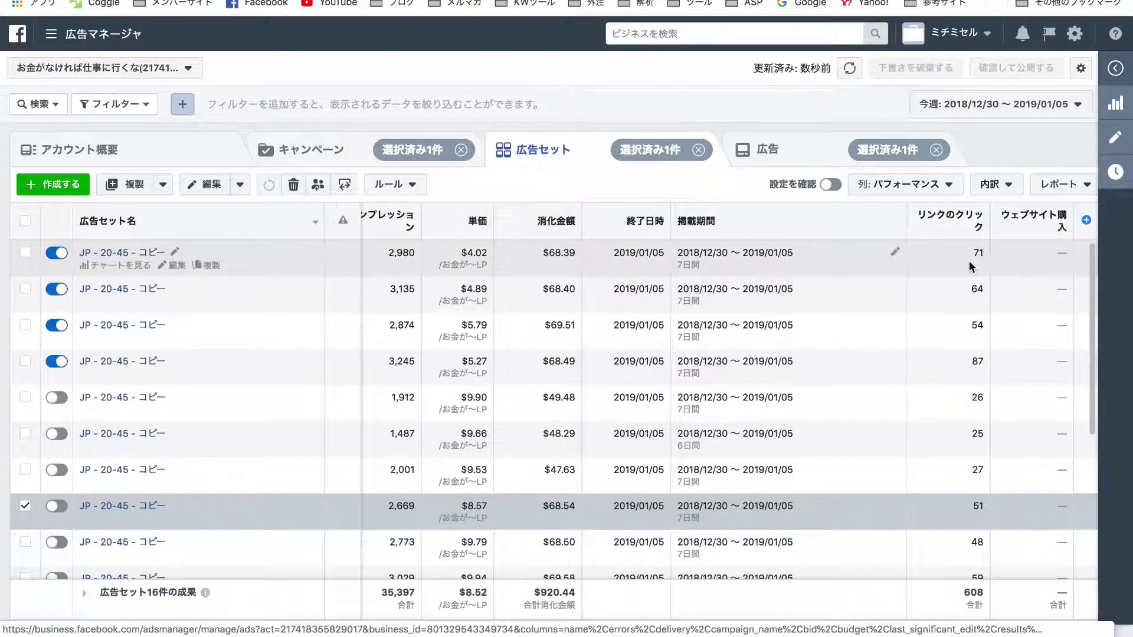
{"action": "scroll", "coordinate": [931, 287], "scroll_direction": "left", "scroll_amount": 7}
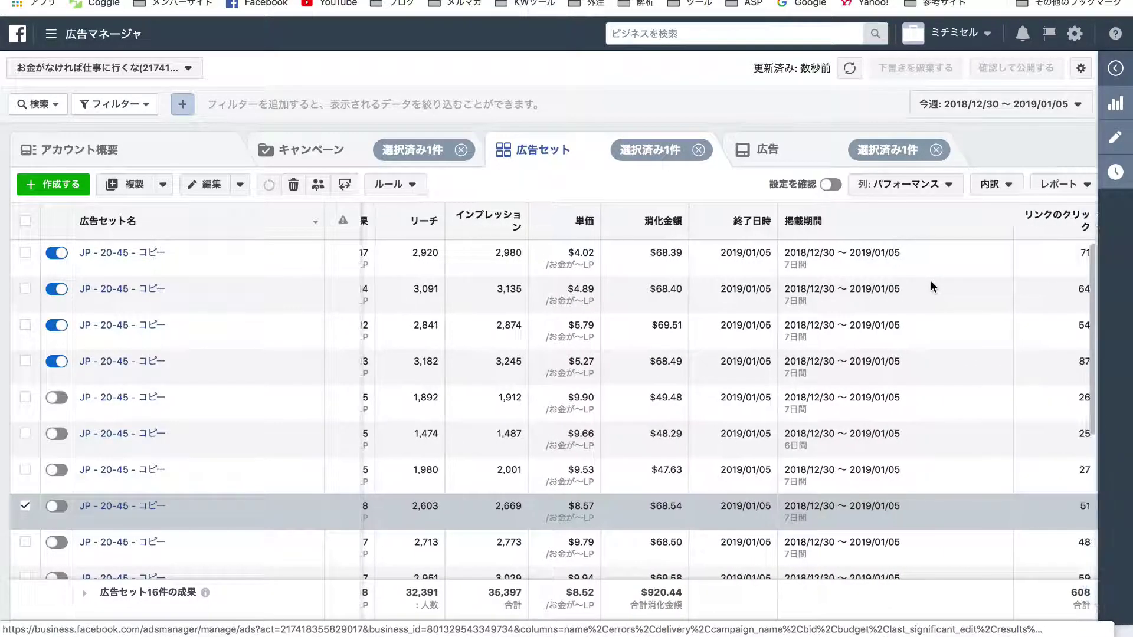
{"action": "scroll", "coordinate": [931, 288], "scroll_direction": "left", "scroll_amount": 2}
{"action": "scroll", "coordinate": [932, 288], "scroll_direction": "right", "scroll_amount": 8}
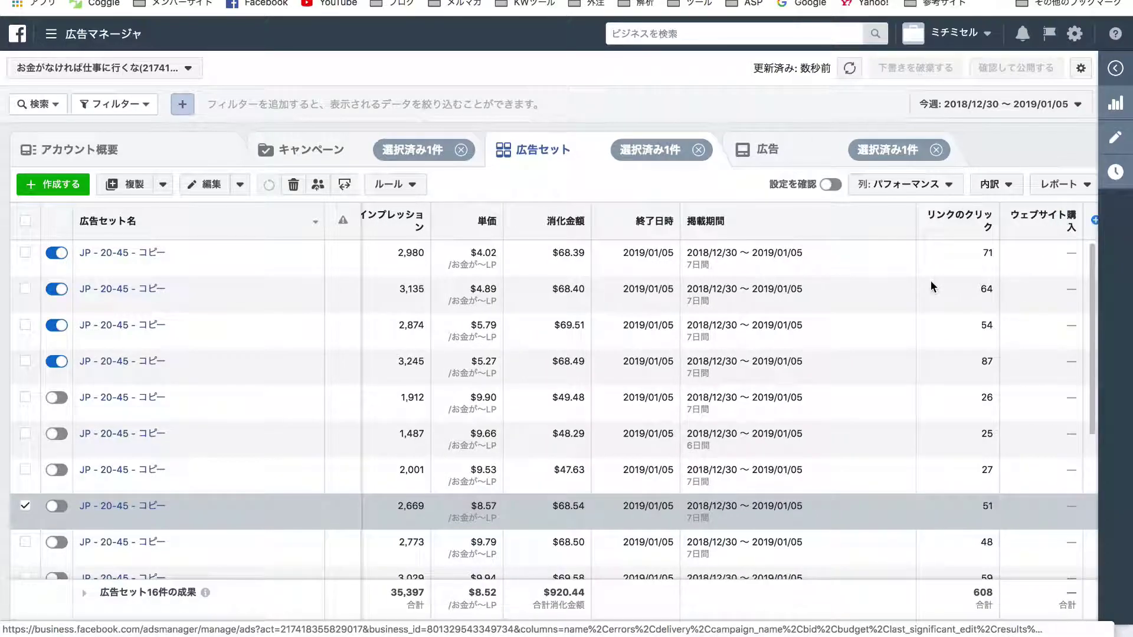
{"action": "scroll", "coordinate": [929, 279], "scroll_direction": "left", "scroll_amount": 5}
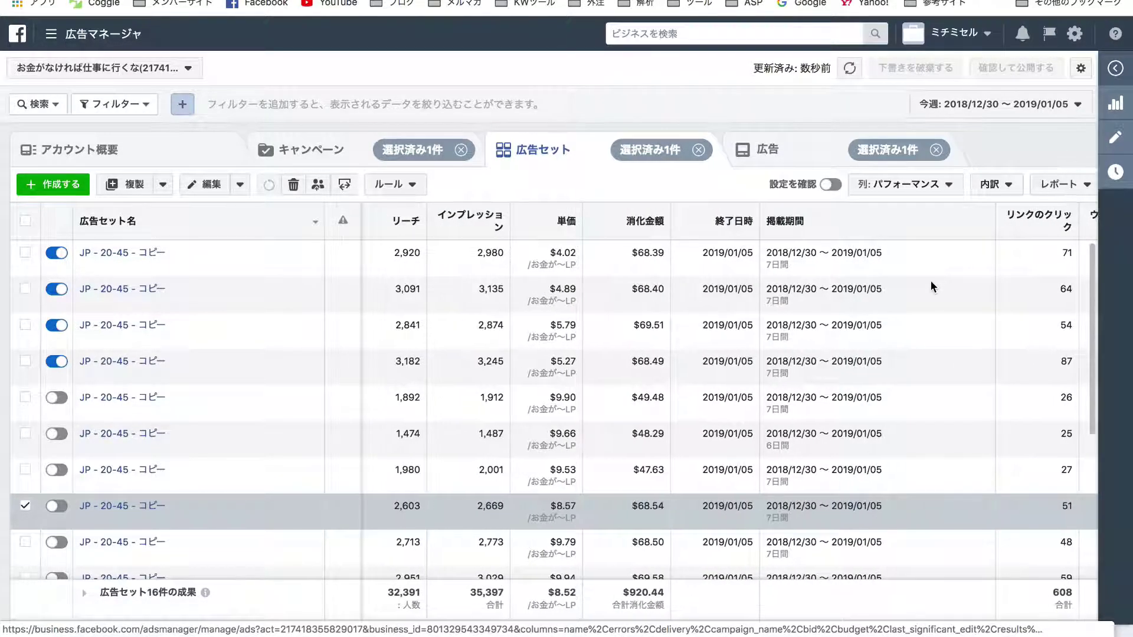
{"action": "scroll", "coordinate": [455, 282], "scroll_direction": "left", "scroll_amount": 9}
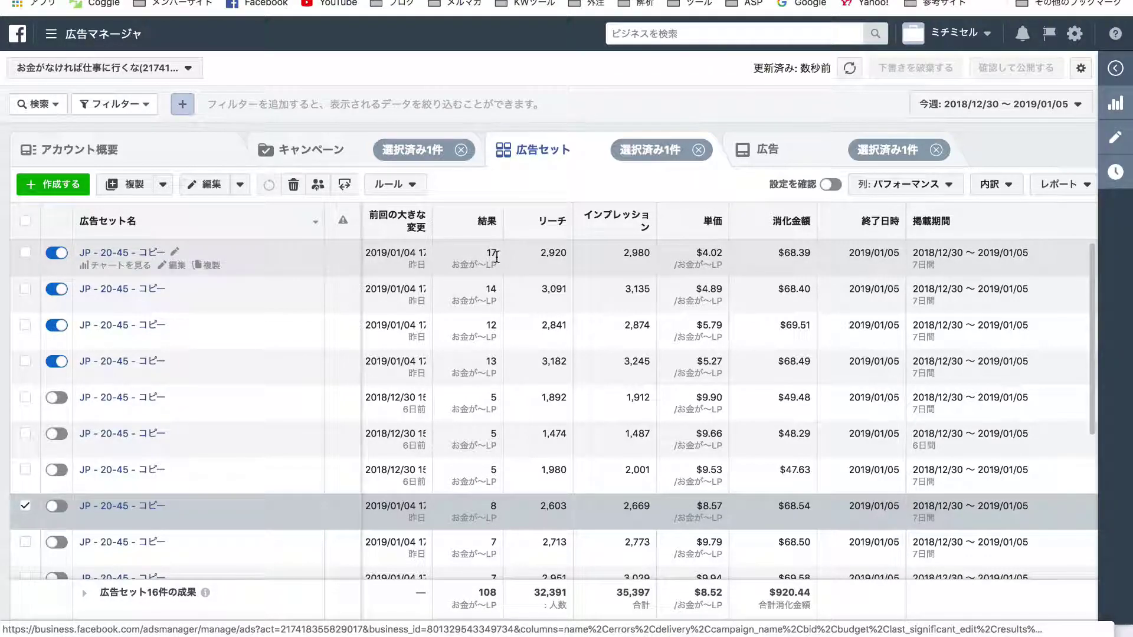
{"action": "mouse_move", "coordinate": [498, 262]}
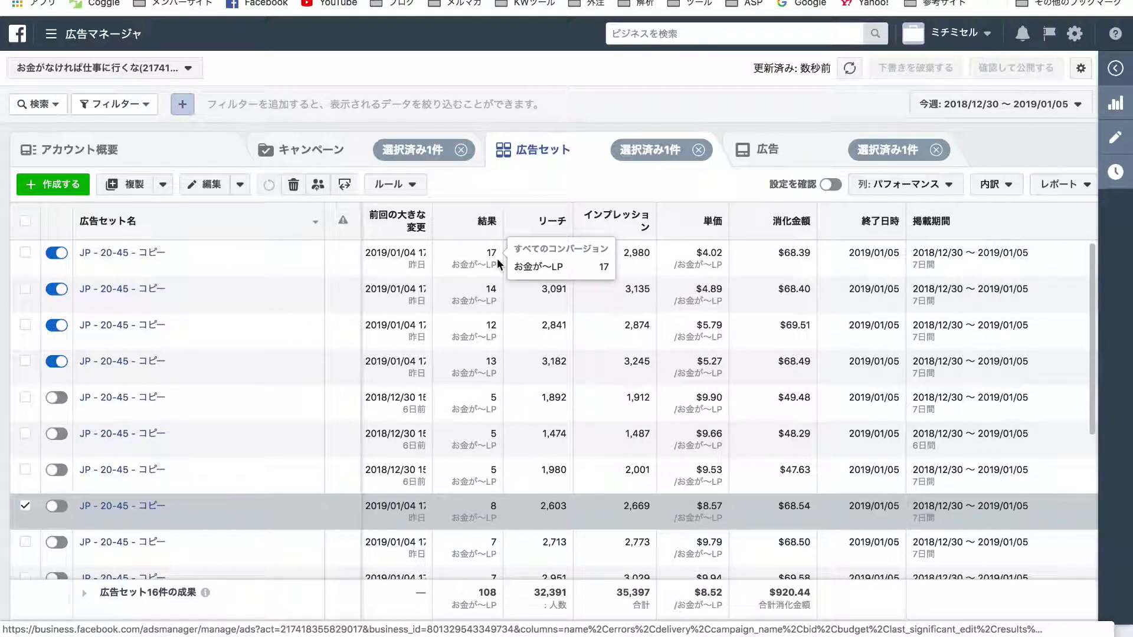
Compare link clicks with conversions for the active ad sets with 14 and 12 results.
{"action": "scroll", "coordinate": [598, 306], "scroll_direction": "right", "scroll_amount": 4}
{"action": "scroll", "coordinate": [597, 303], "scroll_direction": "right", "scroll_amount": 6}
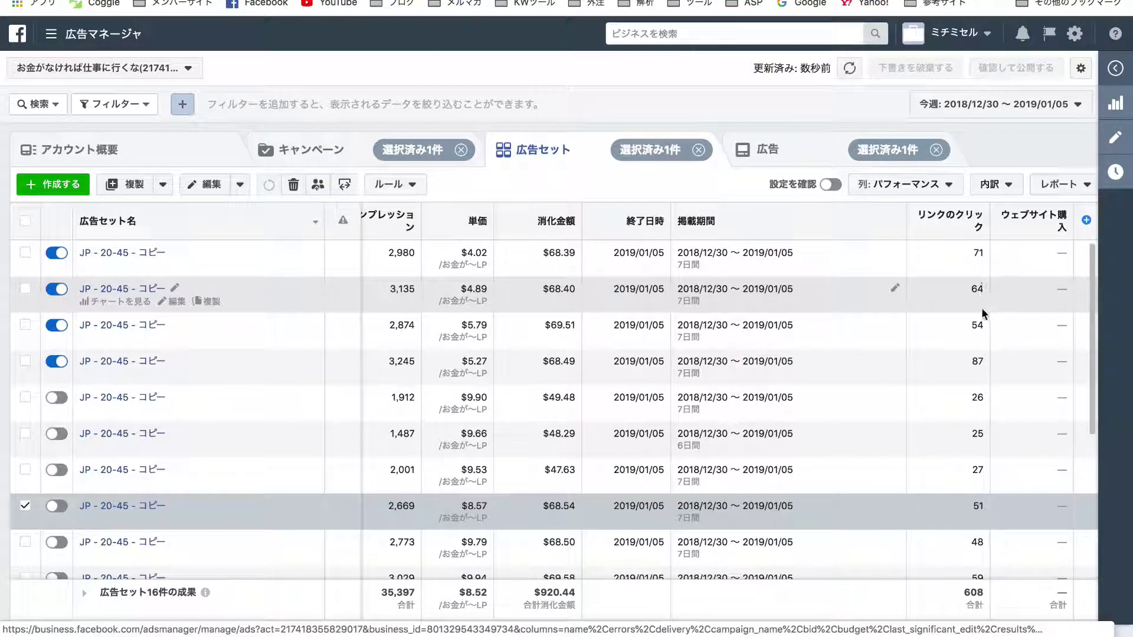
{"action": "scroll", "coordinate": [896, 345], "scroll_direction": "left", "scroll_amount": 8}
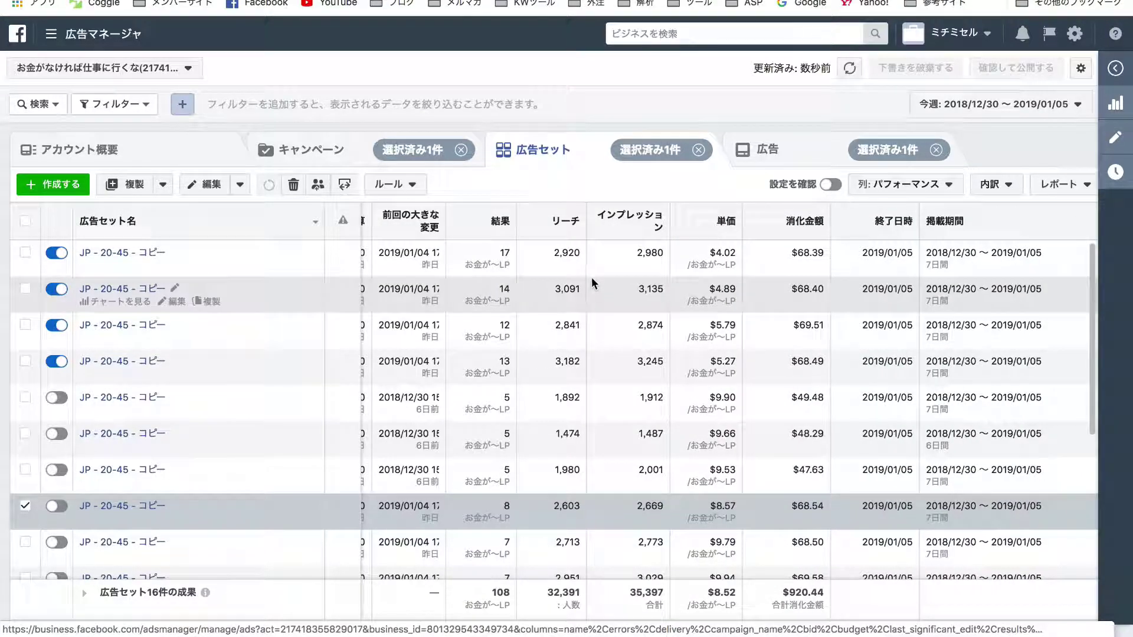
{"action": "scroll", "coordinate": [561, 306], "scroll_direction": "right", "scroll_amount": 3}
{"action": "mouse_move", "coordinate": [399, 318]}
{"action": "scroll", "coordinate": [578, 364], "scroll_direction": "right", "scroll_amount": 3}
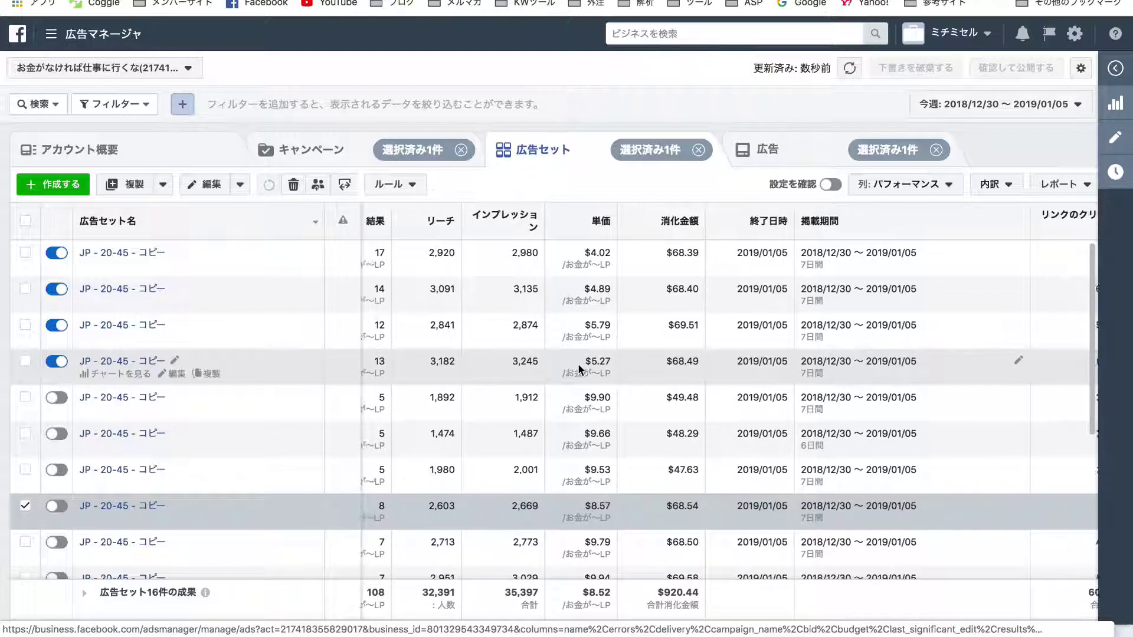
{"action": "scroll", "coordinate": [578, 366], "scroll_direction": "right", "scroll_amount": 2}
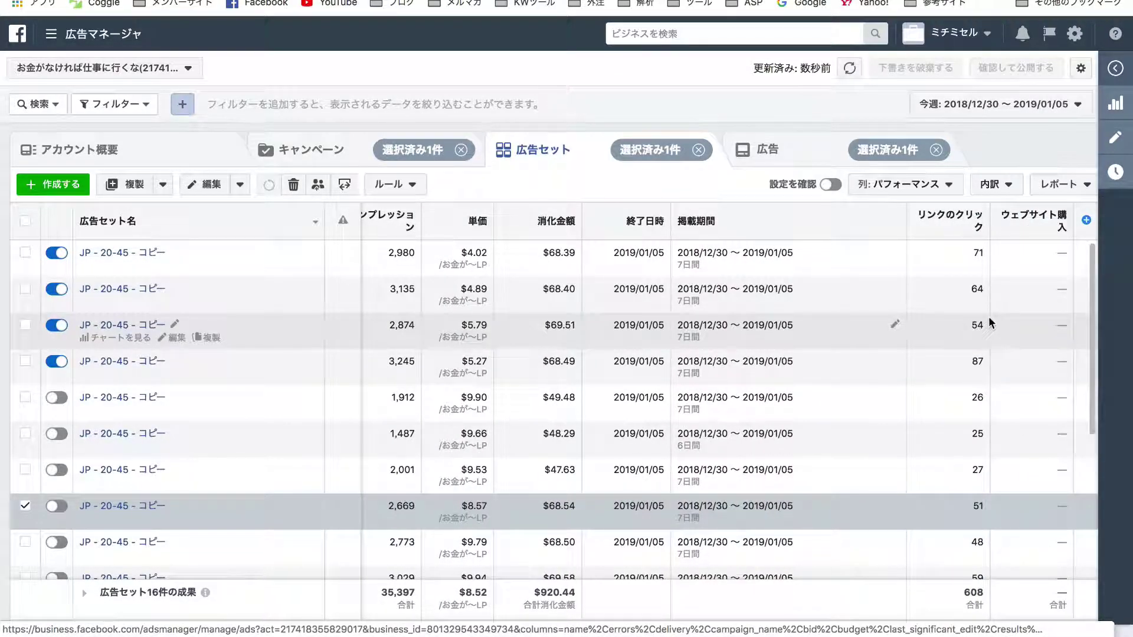
Compare link clicks, conversions and impressions for the active ad set with 13 results.
{"action": "scroll", "coordinate": [894, 378], "scroll_direction": "left", "scroll_amount": 4}
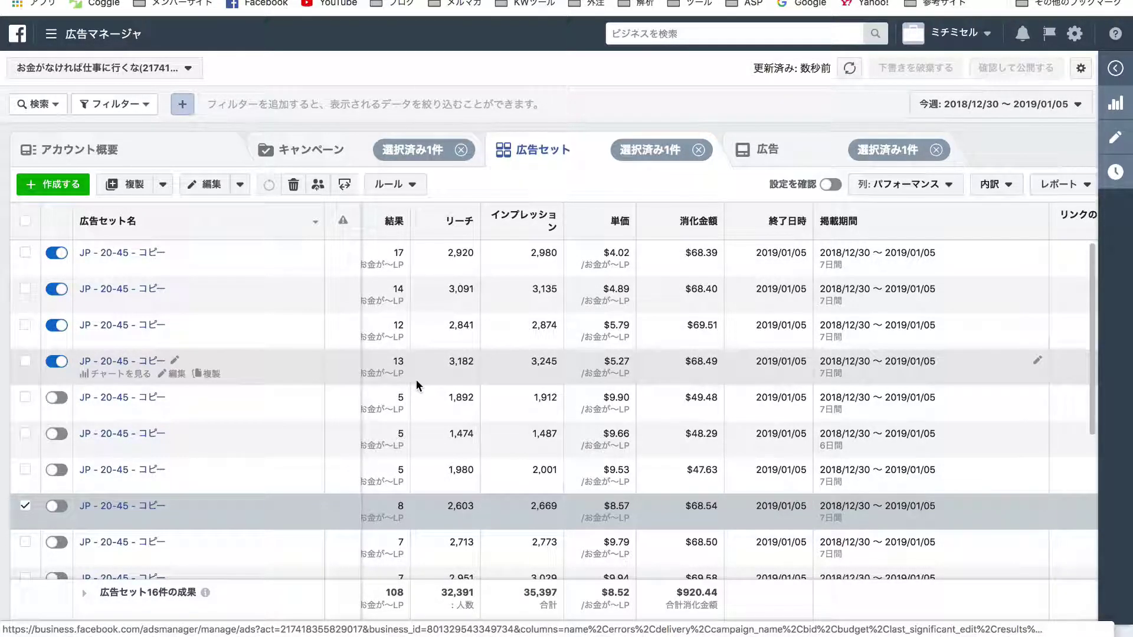
{"action": "scroll", "coordinate": [416, 380], "scroll_direction": "right", "scroll_amount": 5}
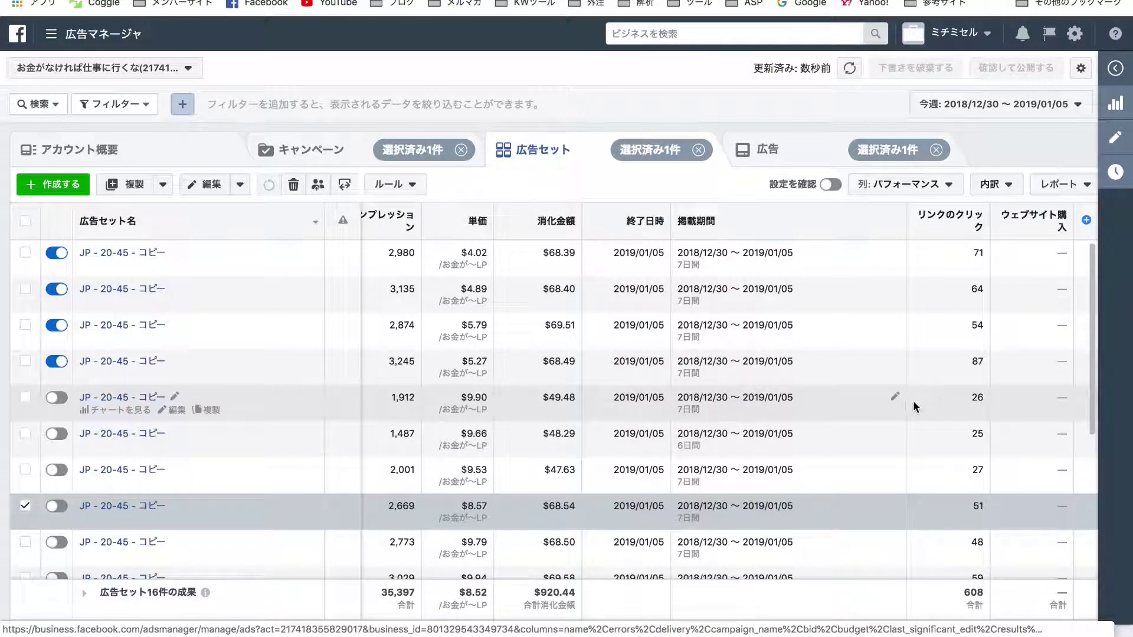
{"action": "scroll", "coordinate": [844, 375], "scroll_direction": "left", "scroll_amount": 2}
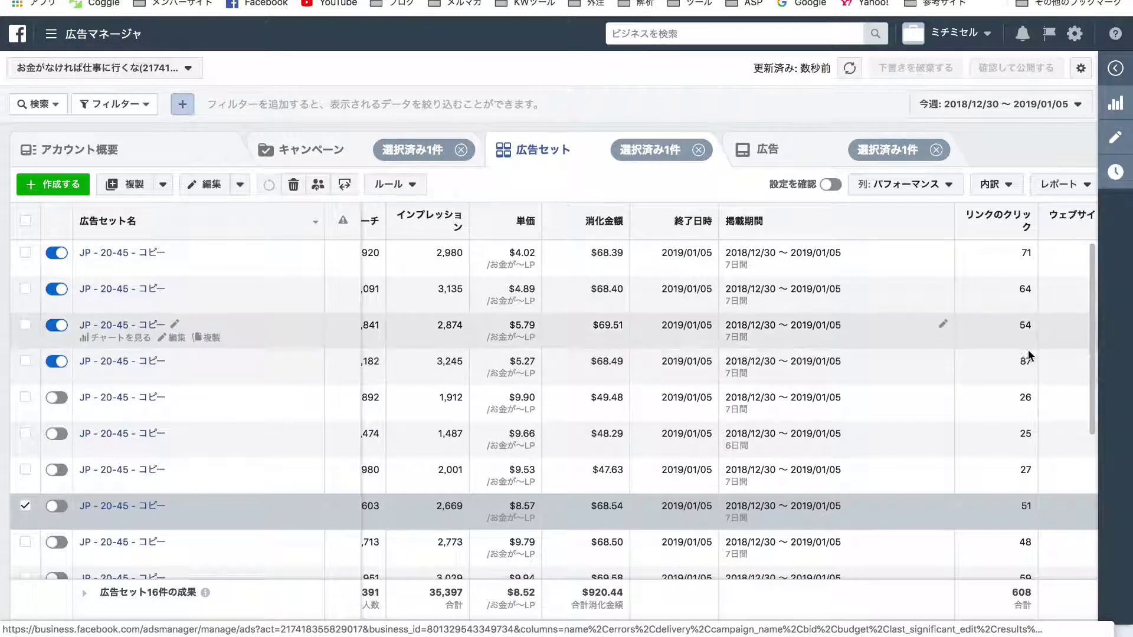
{"action": "scroll", "coordinate": [947, 380], "scroll_direction": "left", "scroll_amount": 4}
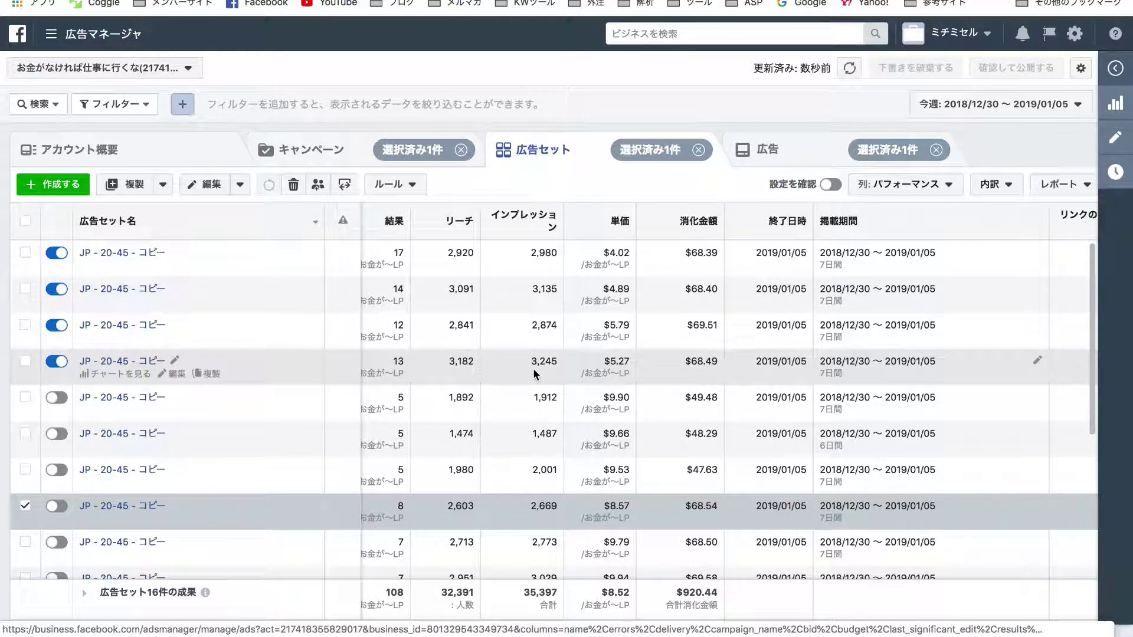
{"action": "scroll", "coordinate": [534, 373], "scroll_direction": "right", "scroll_amount": 5}
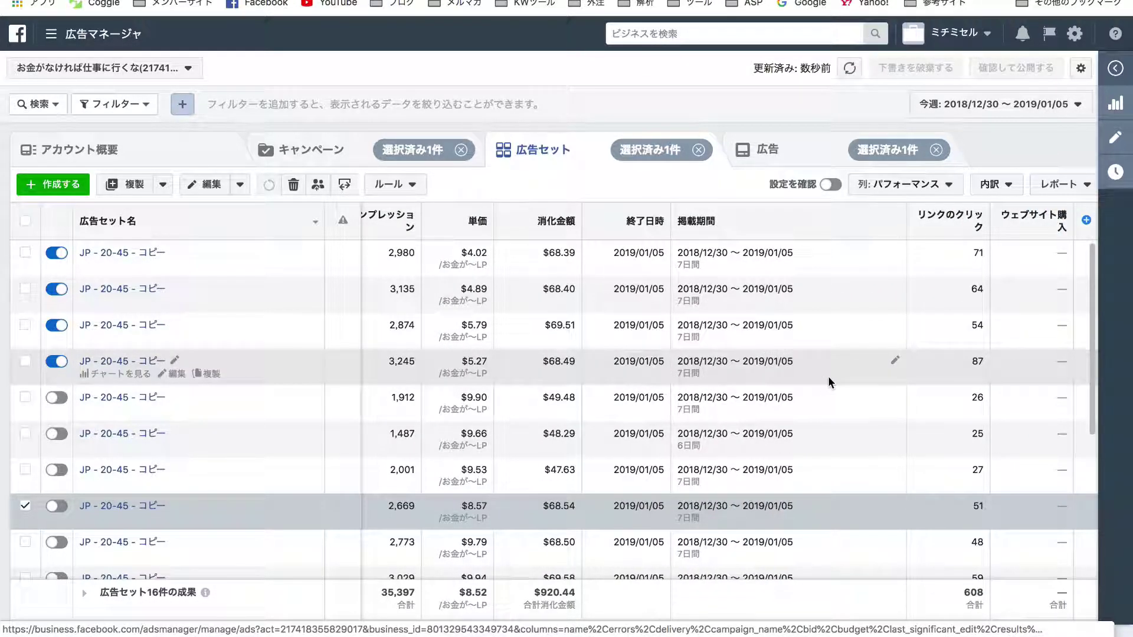
Review the budget, results, cost per result and amount spent across the ad sets, ending at the active ad set with 13 results.
{"action": "scroll", "coordinate": [872, 396], "scroll_direction": "left", "scroll_amount": 10}
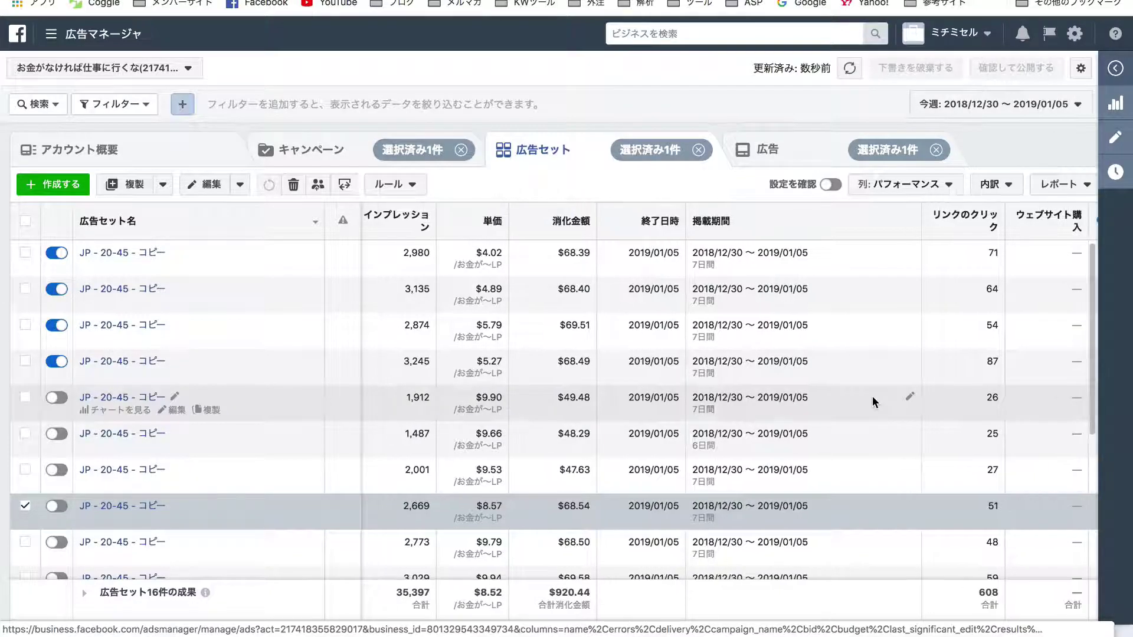
{"action": "scroll", "coordinate": [872, 401], "scroll_direction": "left", "scroll_amount": 2}
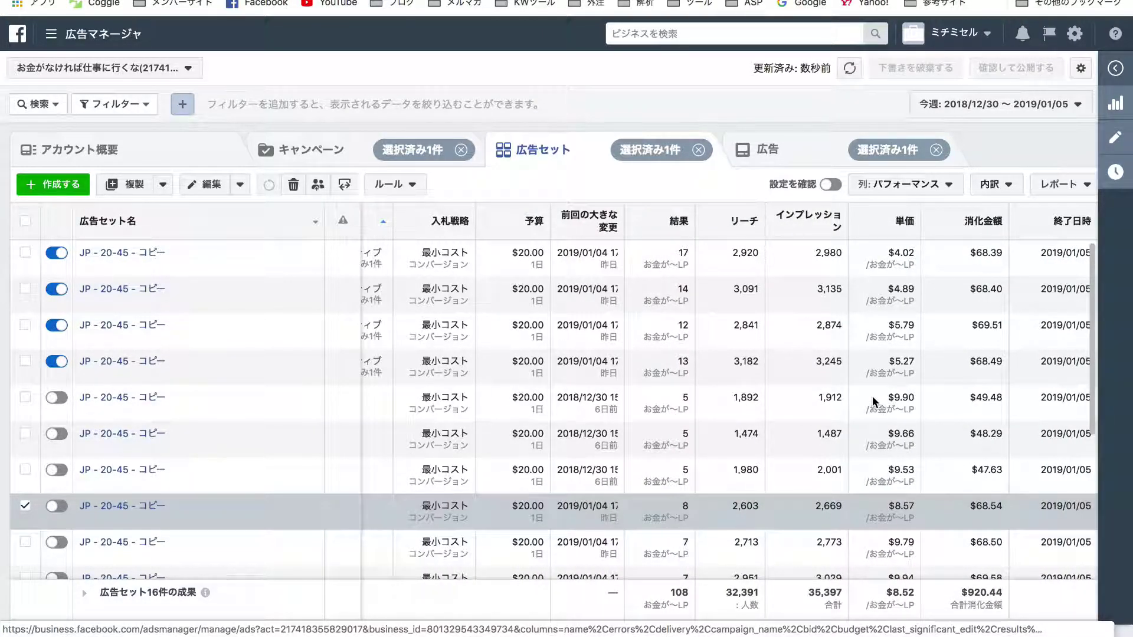
{"action": "scroll", "coordinate": [873, 401], "scroll_direction": "right", "scroll_amount": 1}
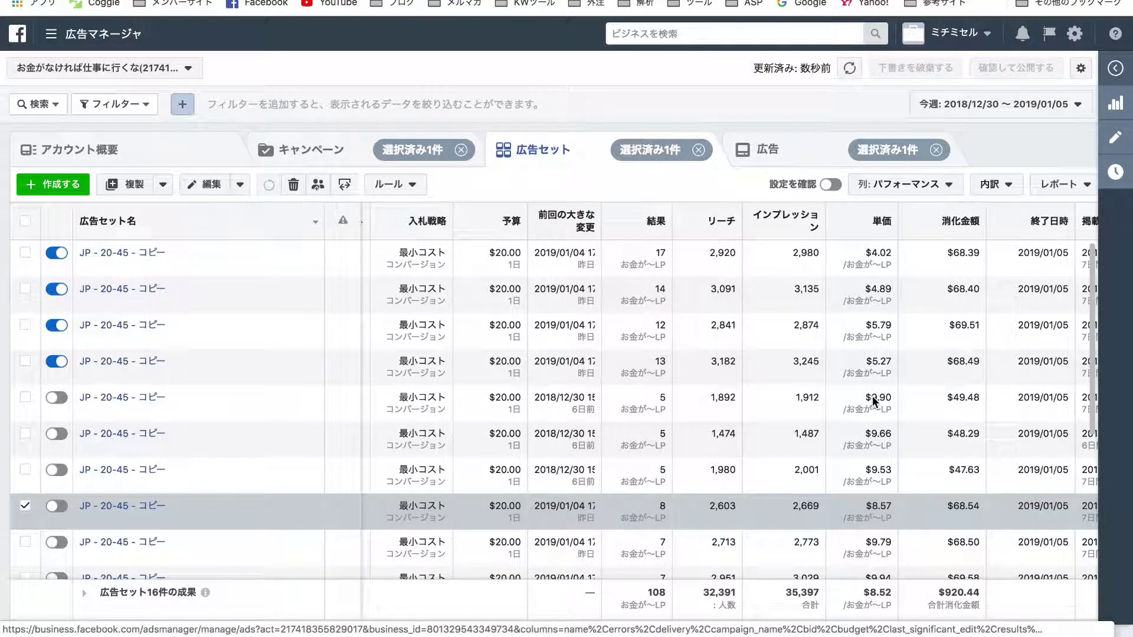
{"action": "scroll", "coordinate": [873, 401], "scroll_direction": "right", "scroll_amount": 3}
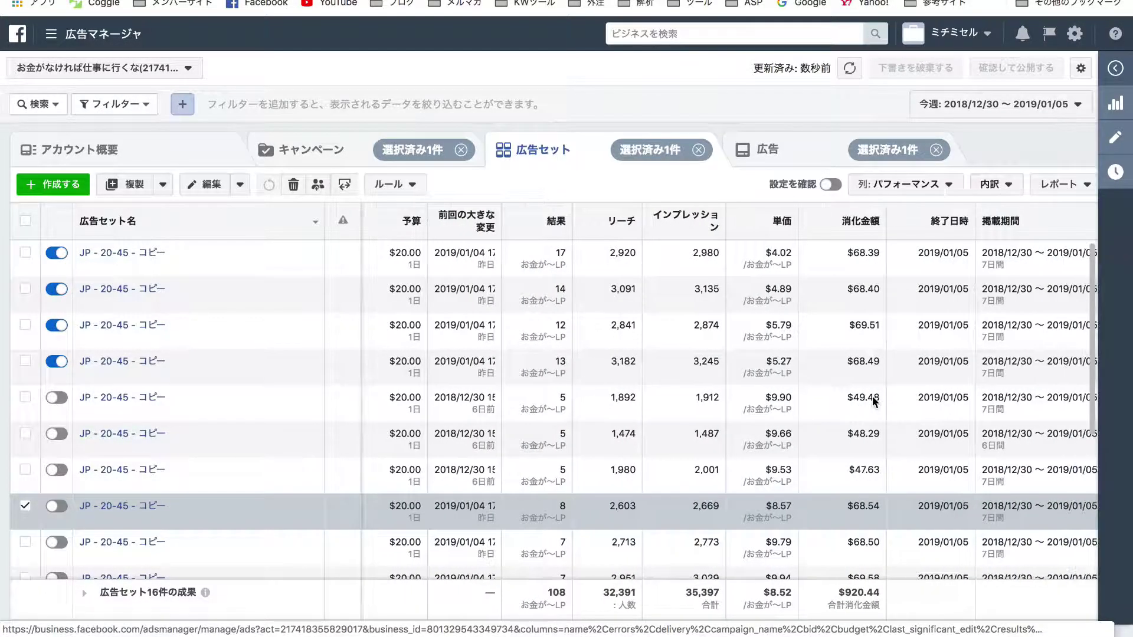
{"action": "scroll", "coordinate": [873, 401], "scroll_direction": "right", "scroll_amount": 2}
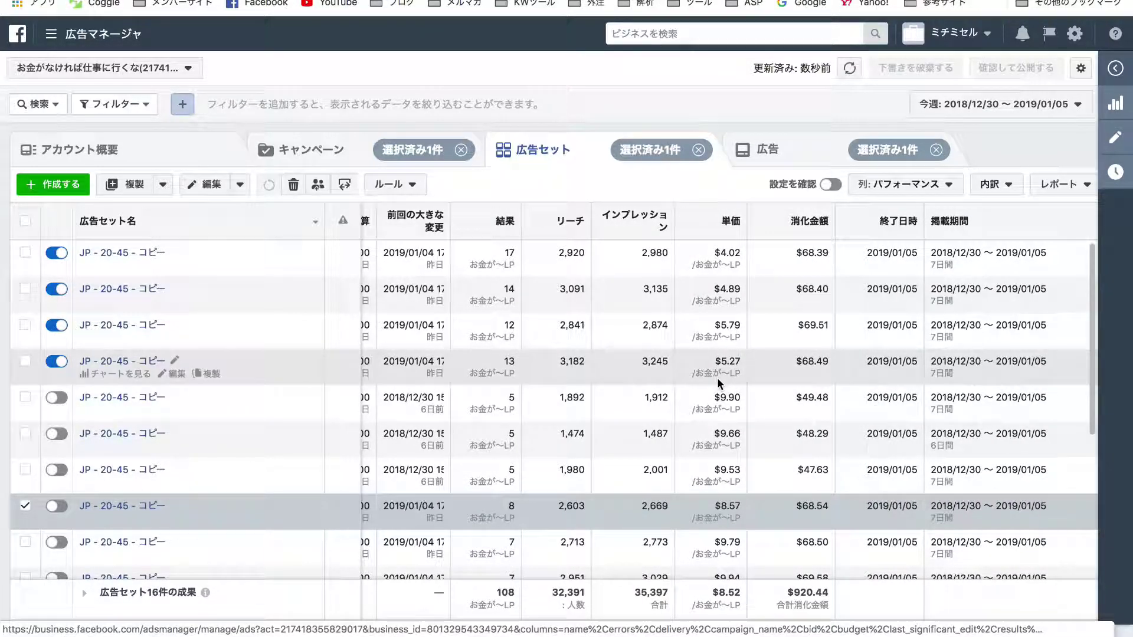
{"action": "scroll", "coordinate": [717, 381], "scroll_direction": "right", "scroll_amount": 2}
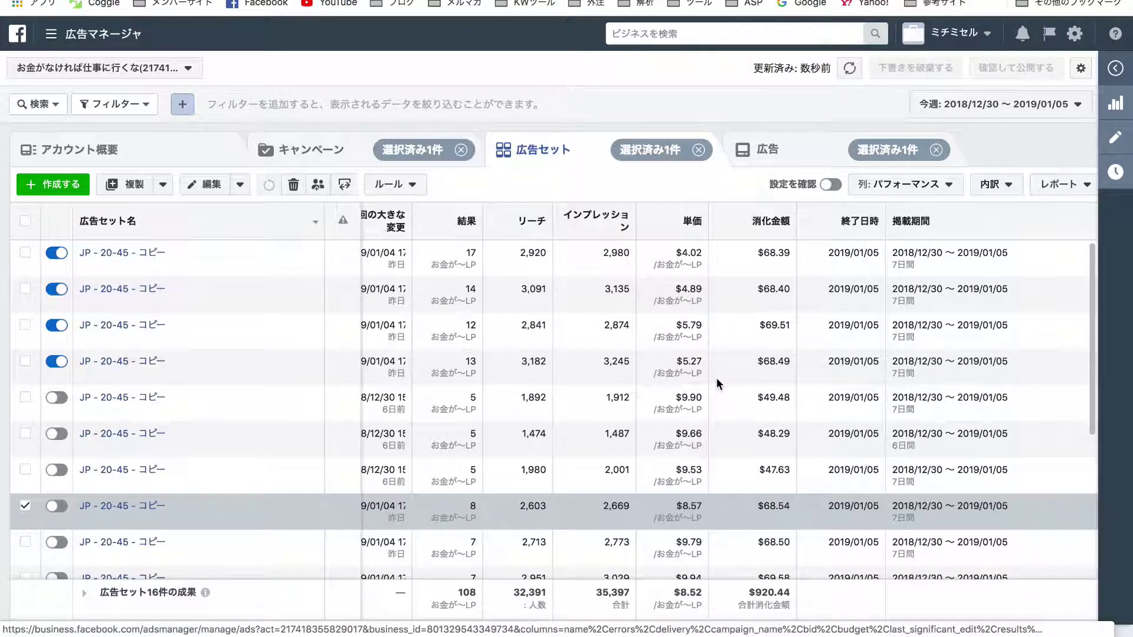
{"action": "scroll", "coordinate": [717, 378], "scroll_direction": "left", "scroll_amount": 5}
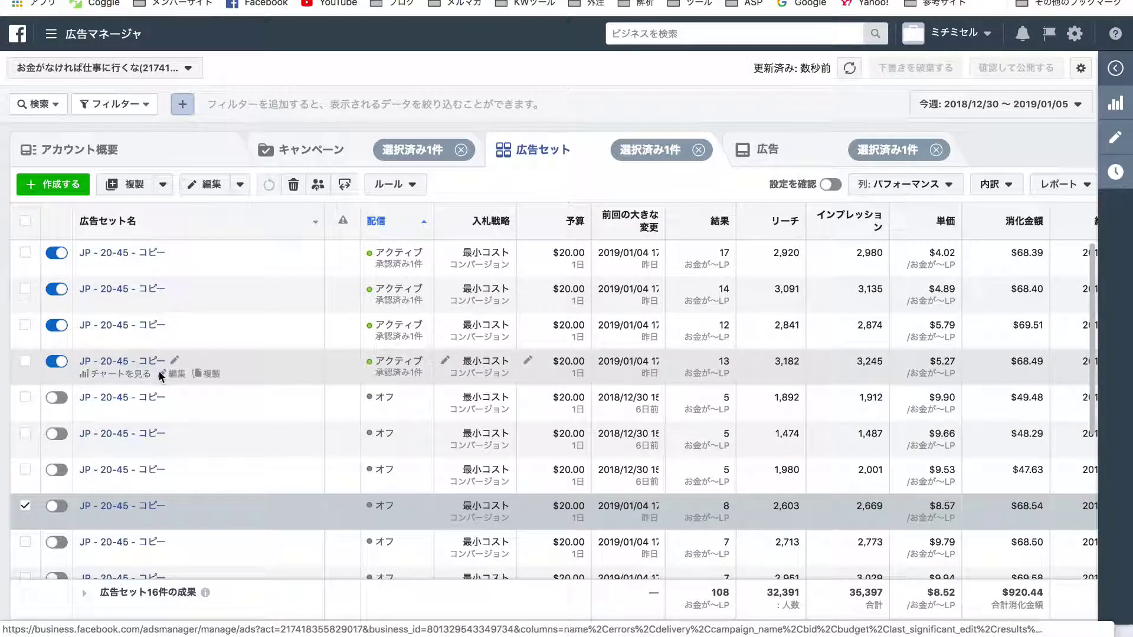
{"action": "left_click", "coordinate": [176, 374]}
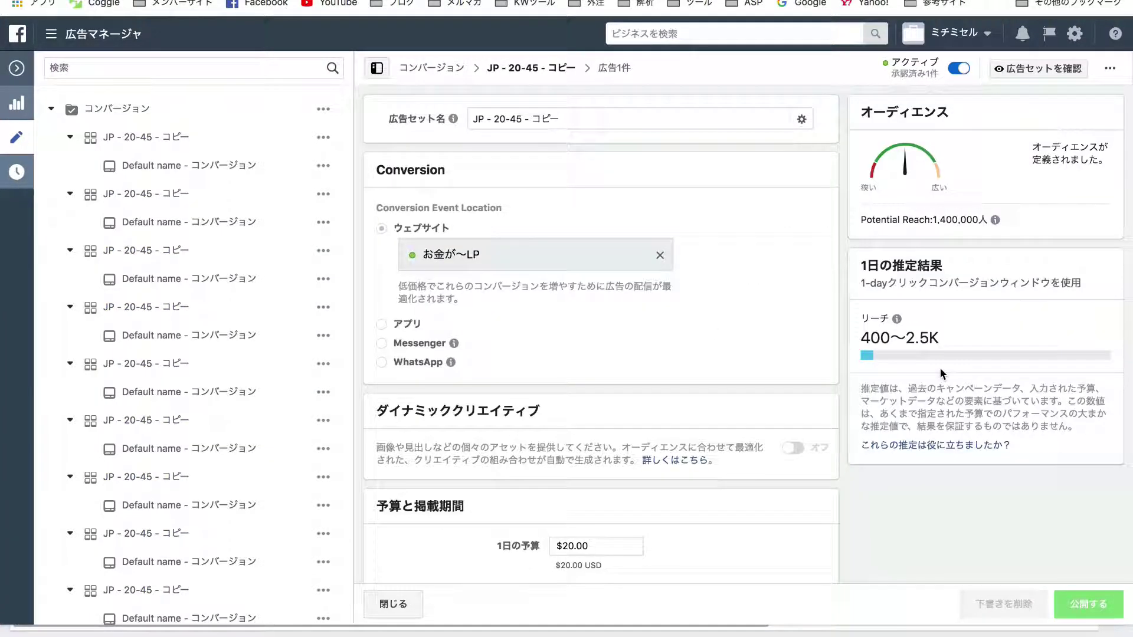
{"action": "scroll", "coordinate": [788, 325], "scroll_direction": "down", "scroll_amount": 10}
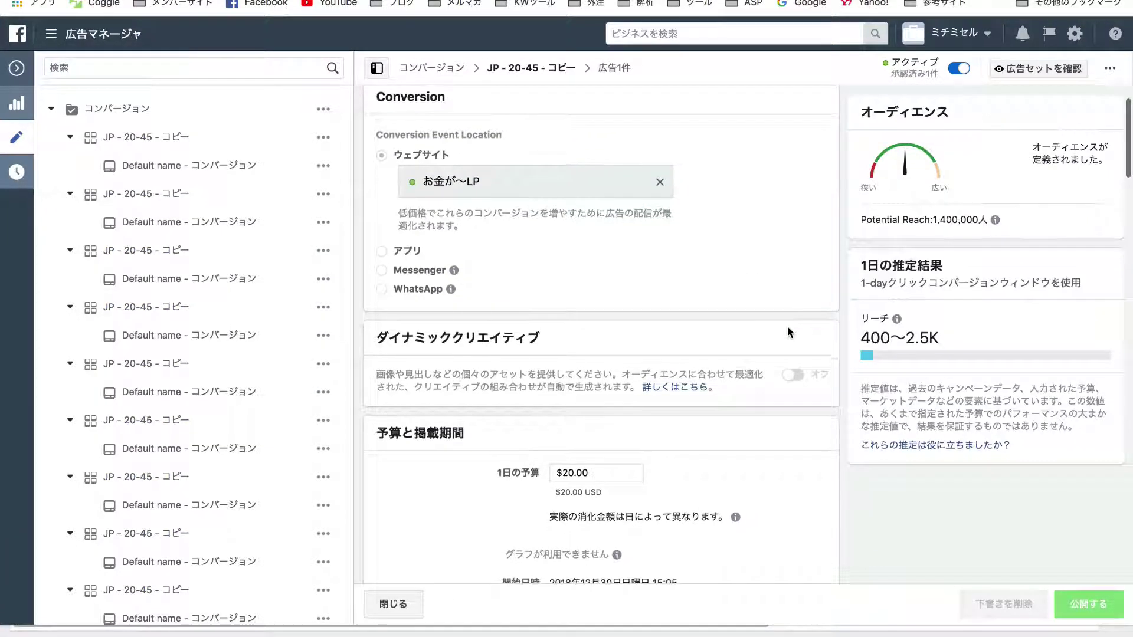
{"action": "key", "text": "Escape"}
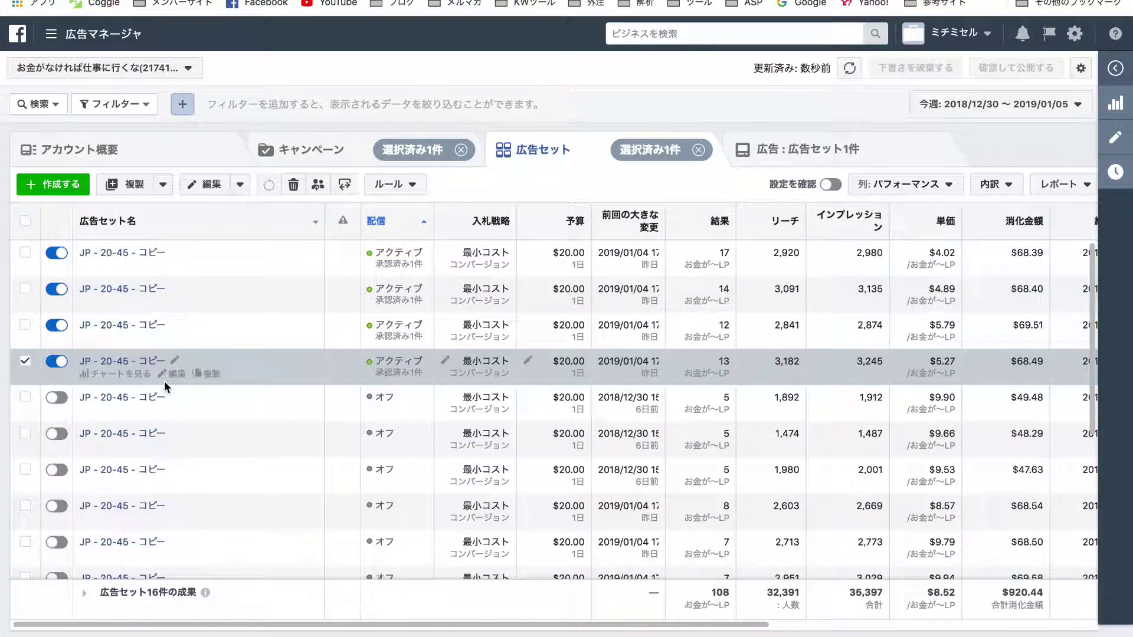
Open the ad in the ad set with 13 results for editing and examine its creative in the mobile news feed preview.
{"action": "left_click", "coordinate": [134, 361]}
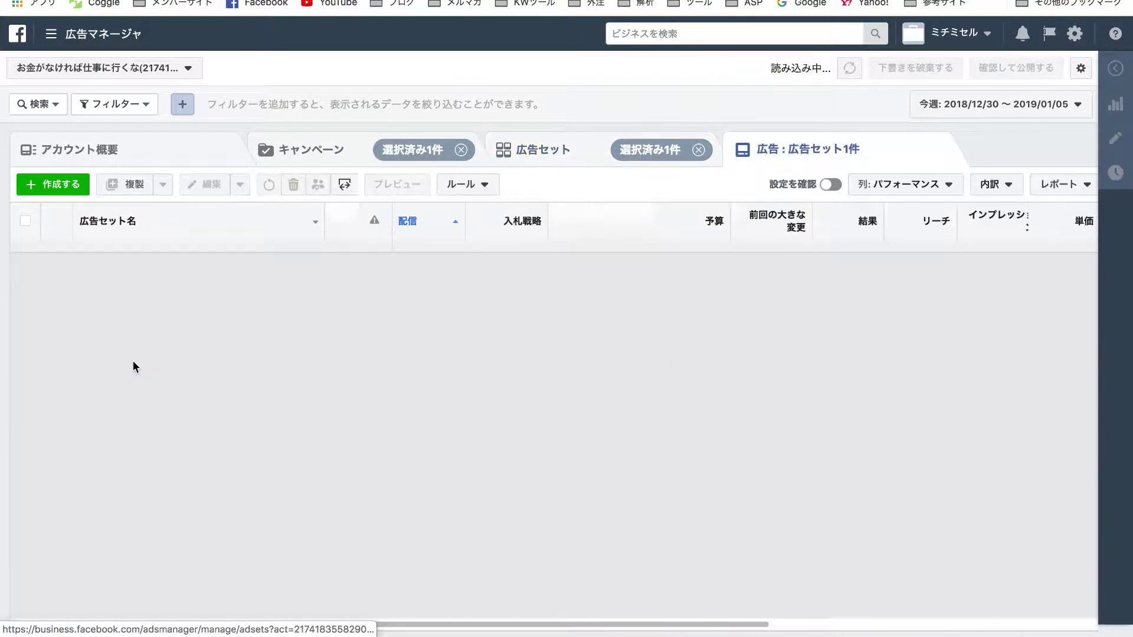
{"action": "mouse_move", "coordinate": [218, 285]}
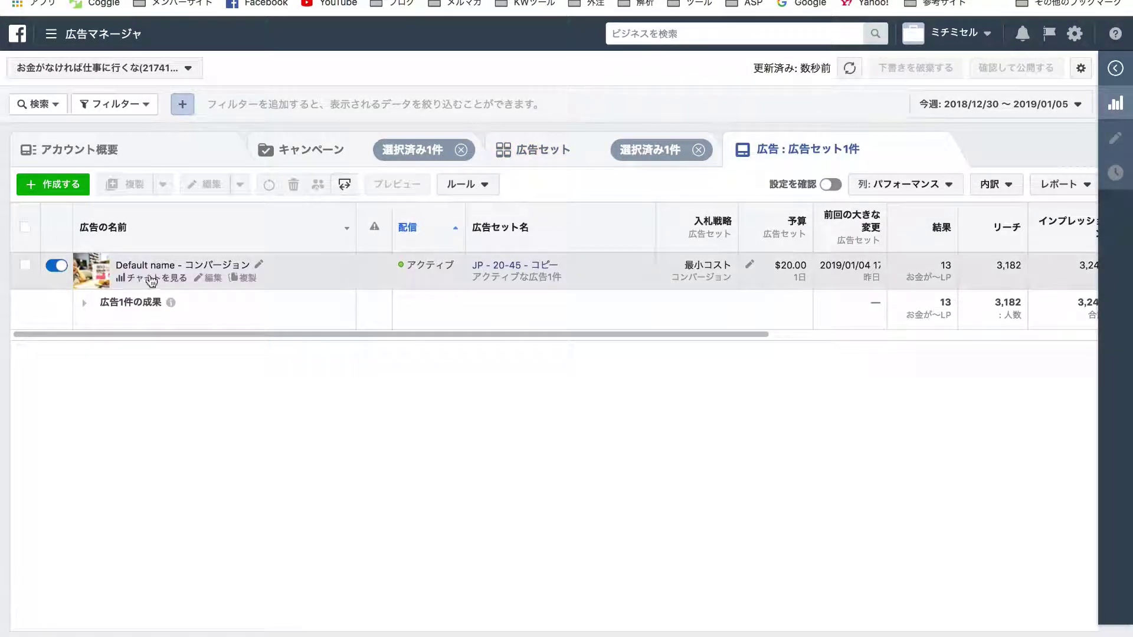
{"action": "left_click", "coordinate": [213, 278]}
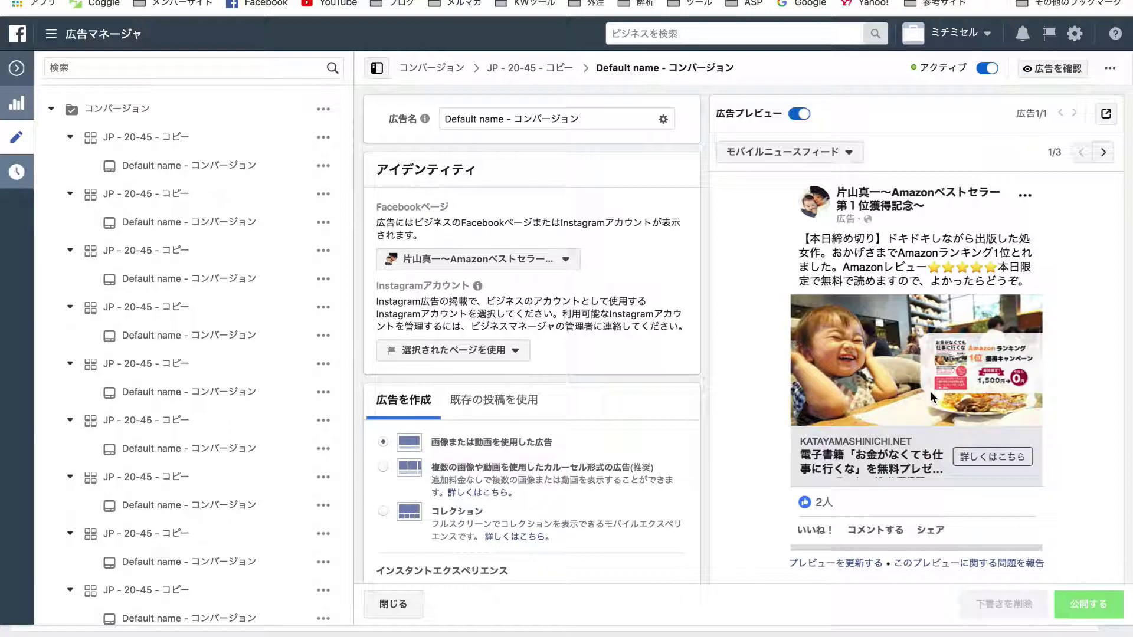
{"action": "scroll", "coordinate": [909, 382], "scroll_direction": "down", "scroll_amount": 2}
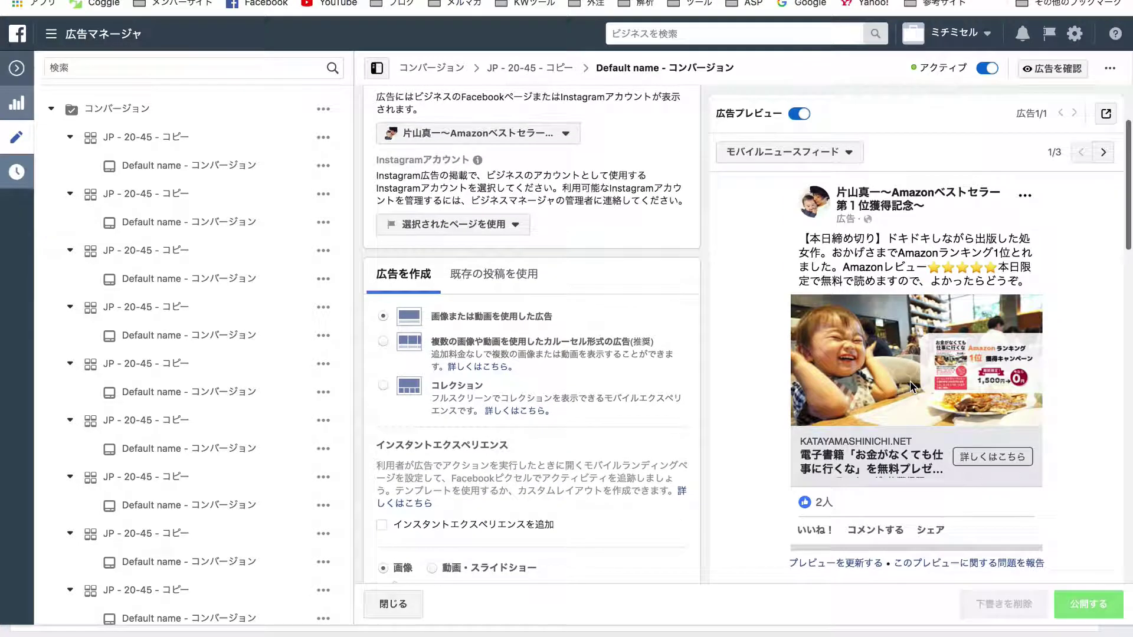
Review the ad's identity, format, text and headline settings in the editor, and highlight its website URL.
{"action": "scroll", "coordinate": [727, 363], "scroll_direction": "down", "scroll_amount": 2}
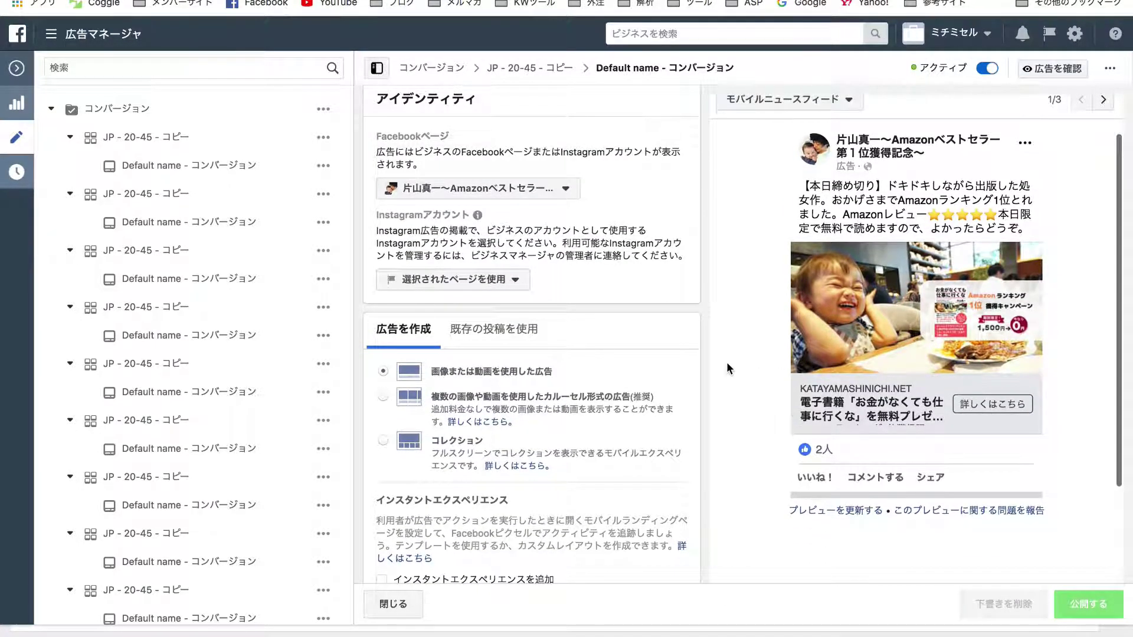
{"action": "scroll", "coordinate": [727, 364], "scroll_direction": "up", "scroll_amount": 2}
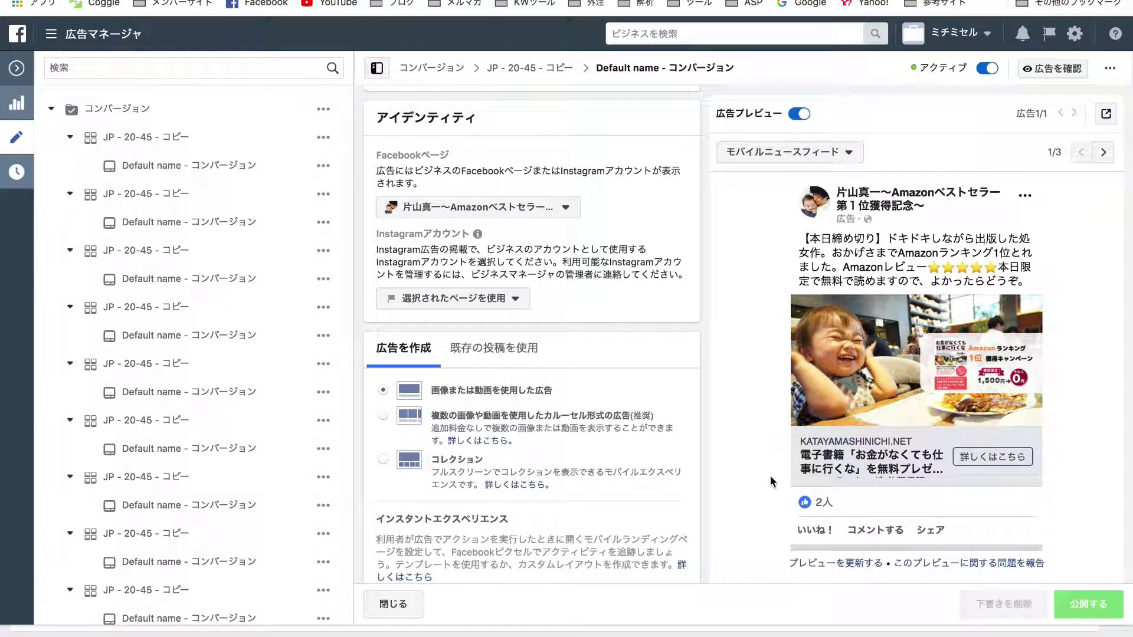
{"action": "scroll", "coordinate": [607, 436], "scroll_direction": "down", "scroll_amount": 15}
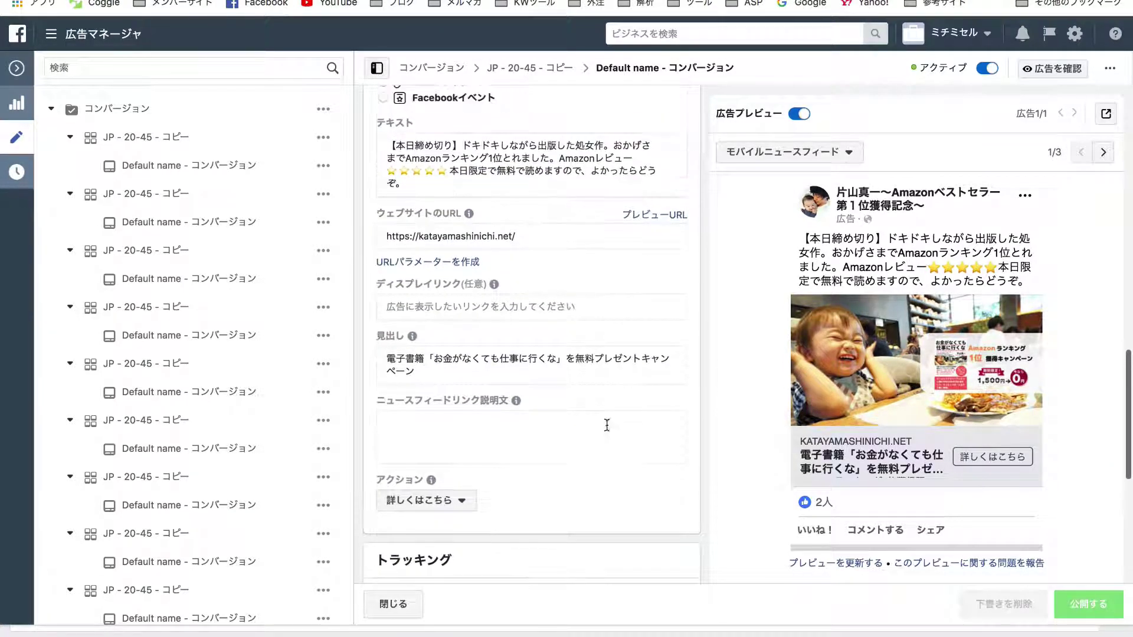
{"action": "triple_click", "coordinate": [543, 238]}
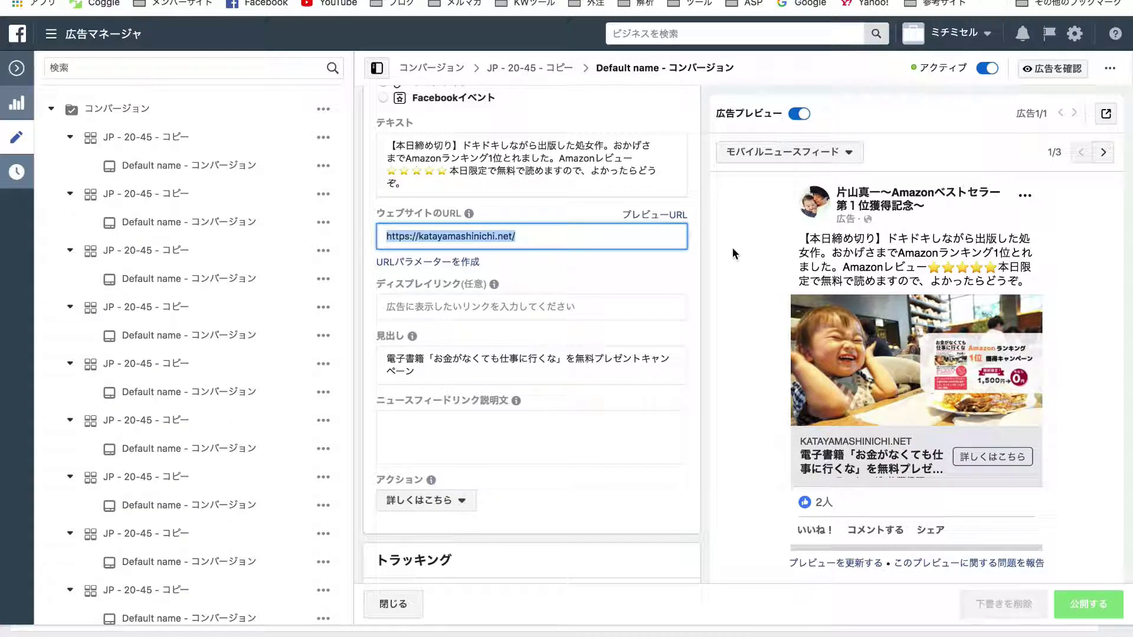
Preview the ad's website URL, look through the landing page from the campaign banner past the e-mail form, and close it.
{"action": "left_click", "coordinate": [669, 216]}
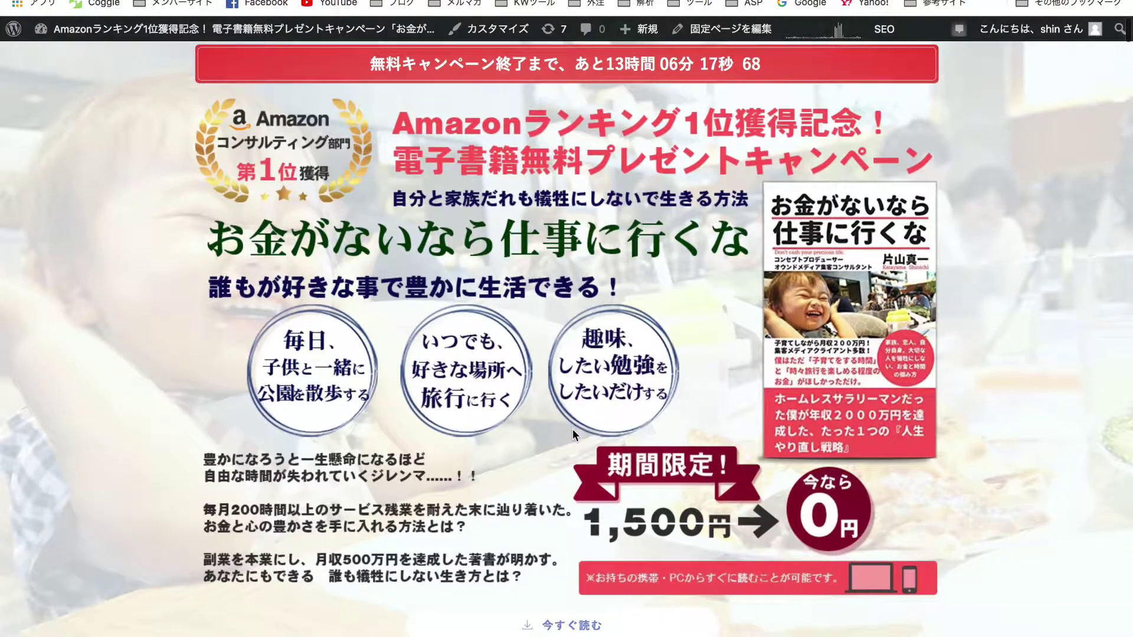
{"action": "scroll", "coordinate": [573, 430], "scroll_direction": "down", "scroll_amount": 3}
{"action": "scroll", "coordinate": [573, 430], "scroll_direction": "down", "scroll_amount": 10}
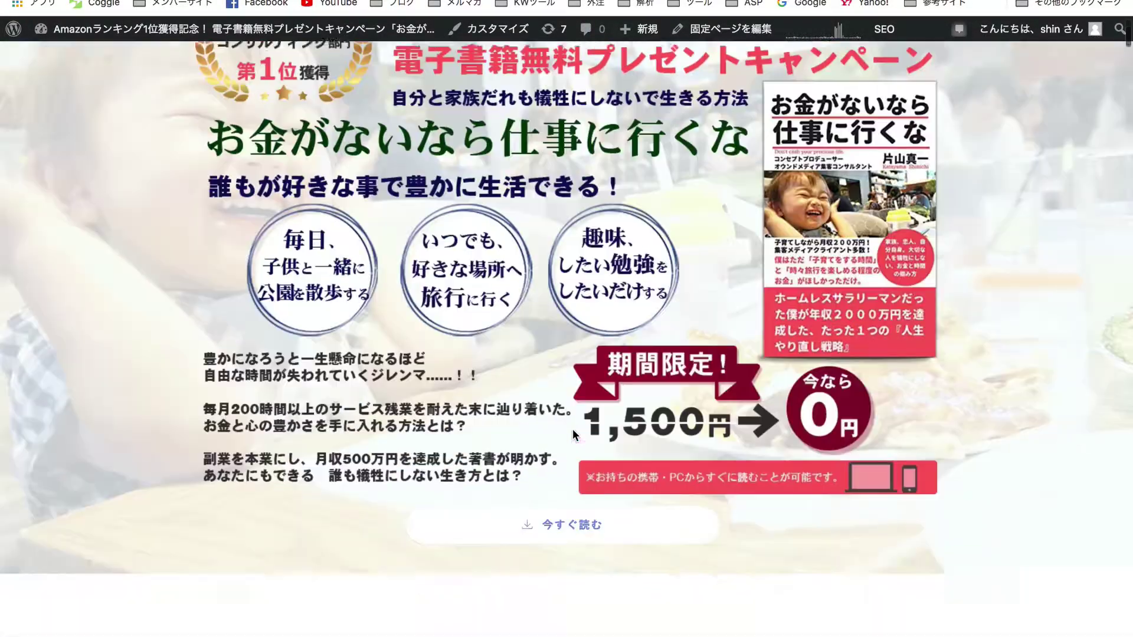
{"action": "scroll", "coordinate": [572, 430], "scroll_direction": "down", "scroll_amount": 1}
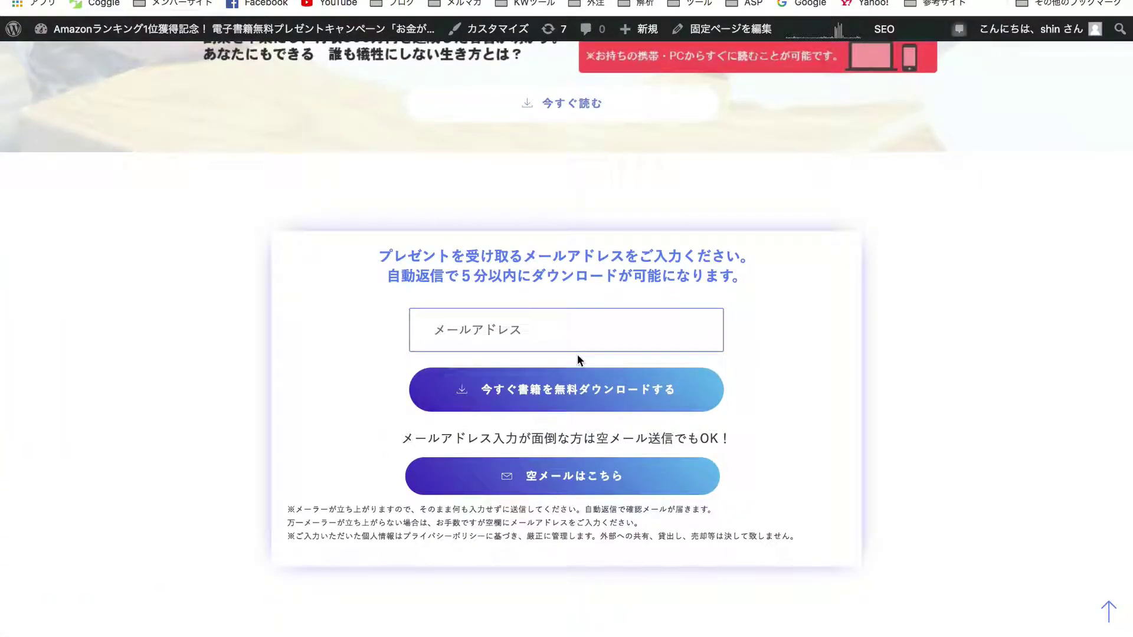
{"action": "scroll", "coordinate": [589, 412], "scroll_direction": "down", "scroll_amount": 4}
{"action": "scroll", "coordinate": [592, 415], "scroll_direction": "down", "scroll_amount": 3}
{"action": "scroll", "coordinate": [592, 415], "scroll_direction": "up", "scroll_amount": 15}
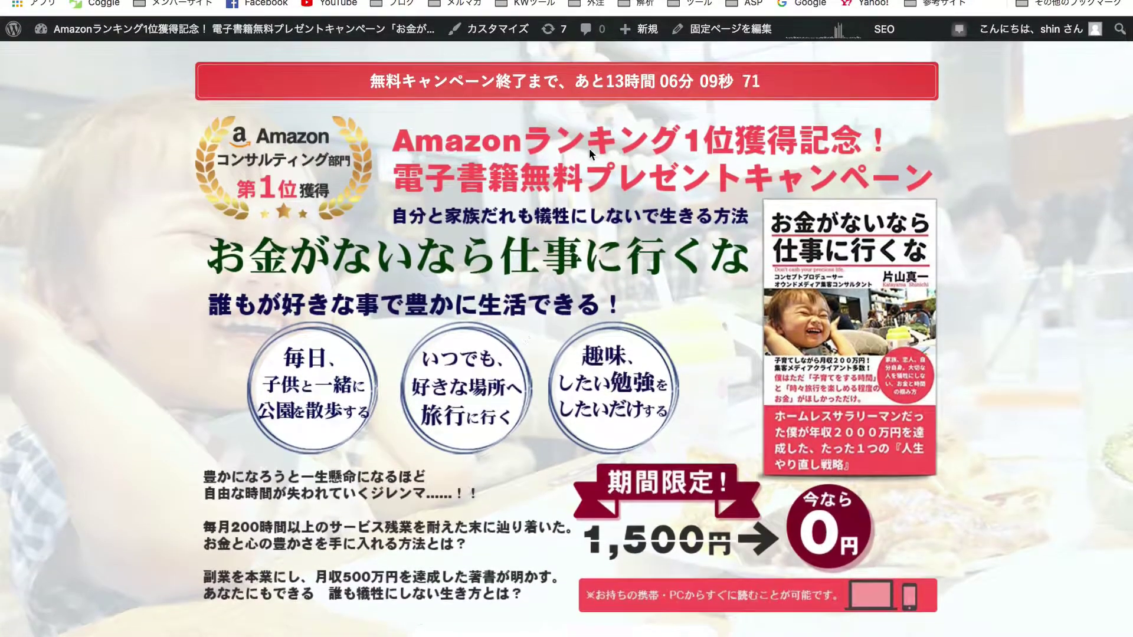
{"action": "key", "text": "ctrl+w"}
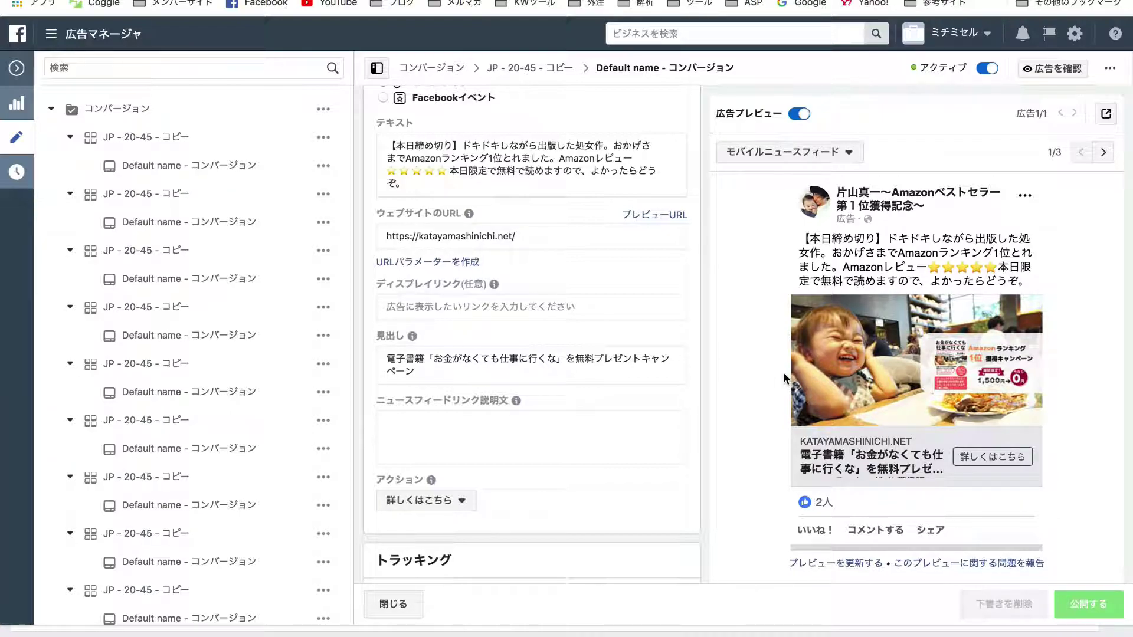
Compare the ad's mobile news feed preview with its text, URL, headline and call-to-action fields in the editor.
{"action": "scroll", "coordinate": [783, 371], "scroll_direction": "down", "scroll_amount": 1}
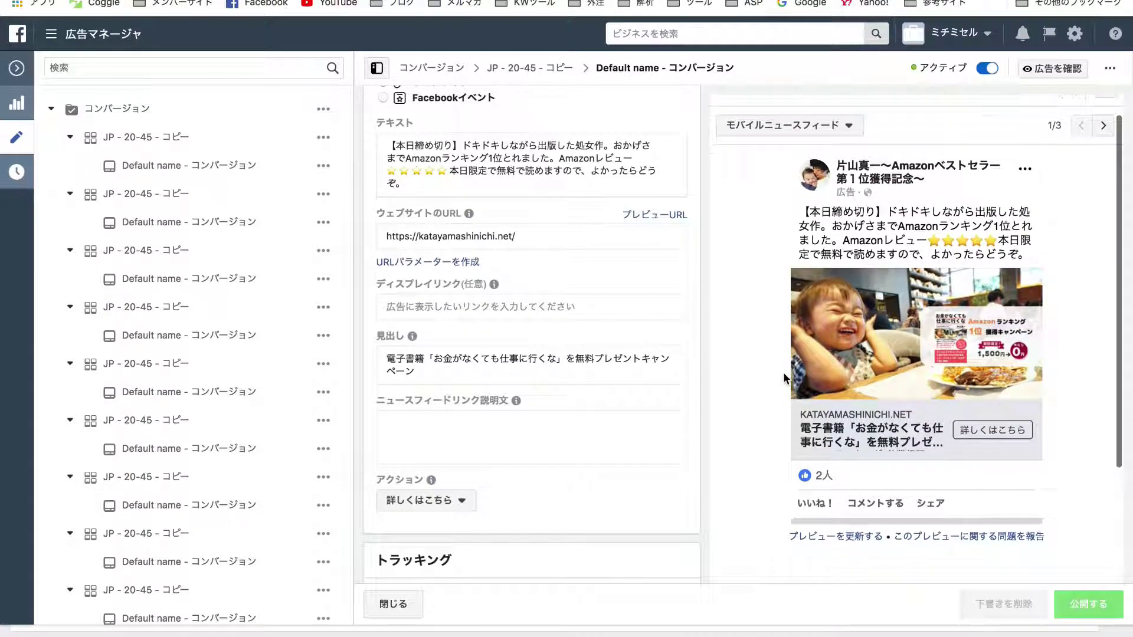
{"action": "scroll", "coordinate": [783, 372], "scroll_direction": "up", "scroll_amount": 1}
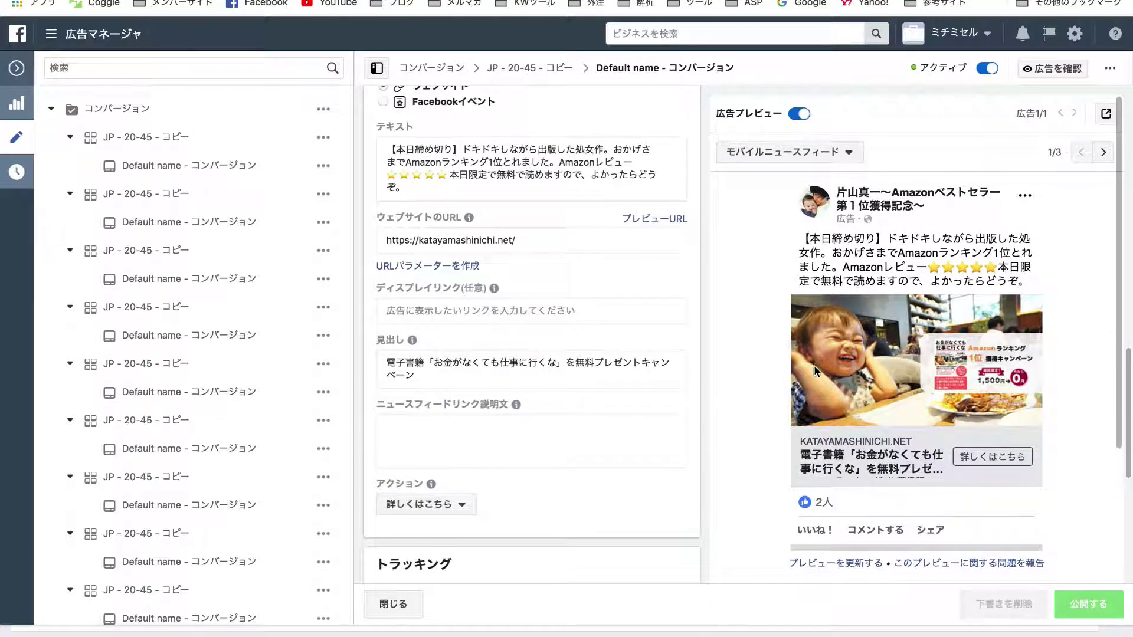
{"action": "scroll", "coordinate": [717, 273], "scroll_direction": "up", "scroll_amount": 1}
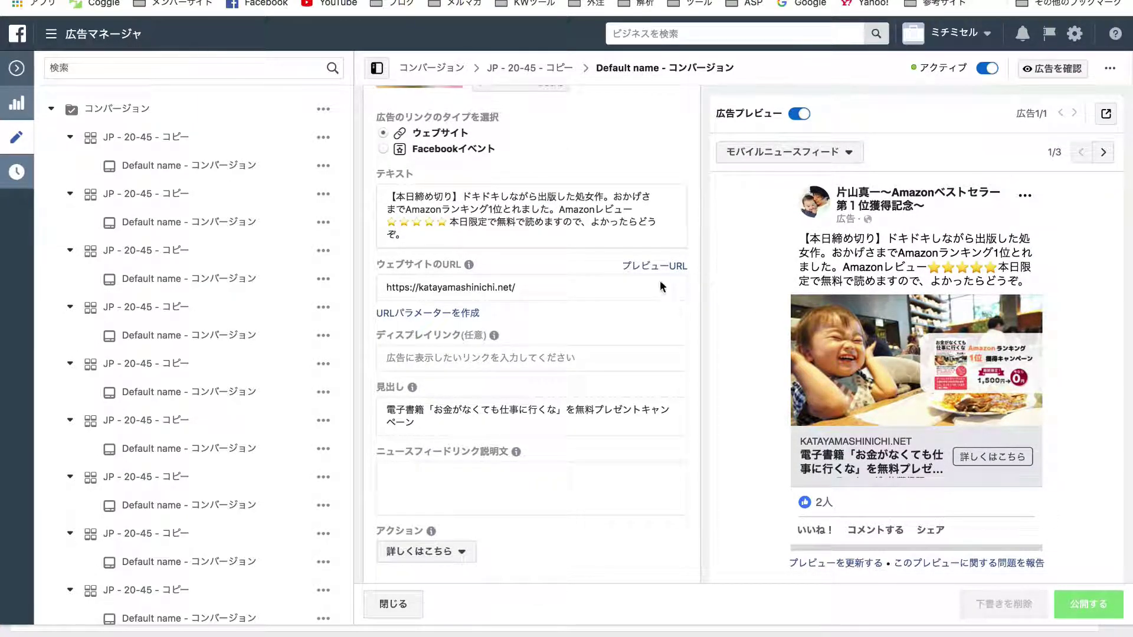
{"action": "scroll", "coordinate": [625, 299], "scroll_direction": "down", "scroll_amount": 1}
{"action": "scroll", "coordinate": [799, 365], "scroll_direction": "down", "scroll_amount": 1}
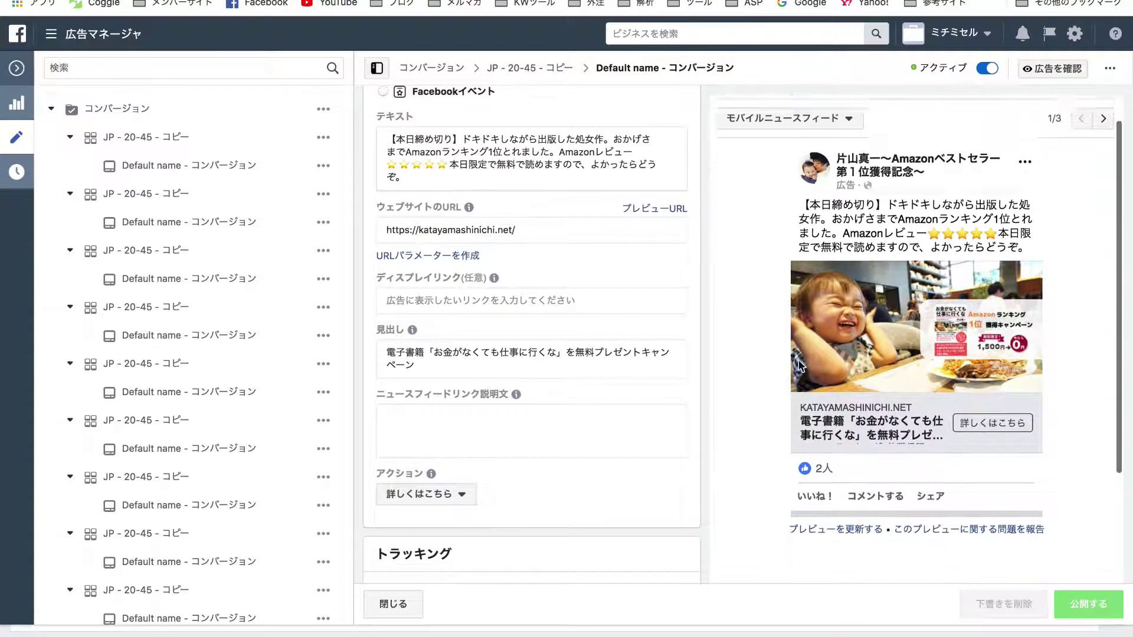
{"action": "scroll", "coordinate": [799, 365], "scroll_direction": "down", "scroll_amount": 2}
{"action": "scroll", "coordinate": [591, 380], "scroll_direction": "down", "scroll_amount": 3}
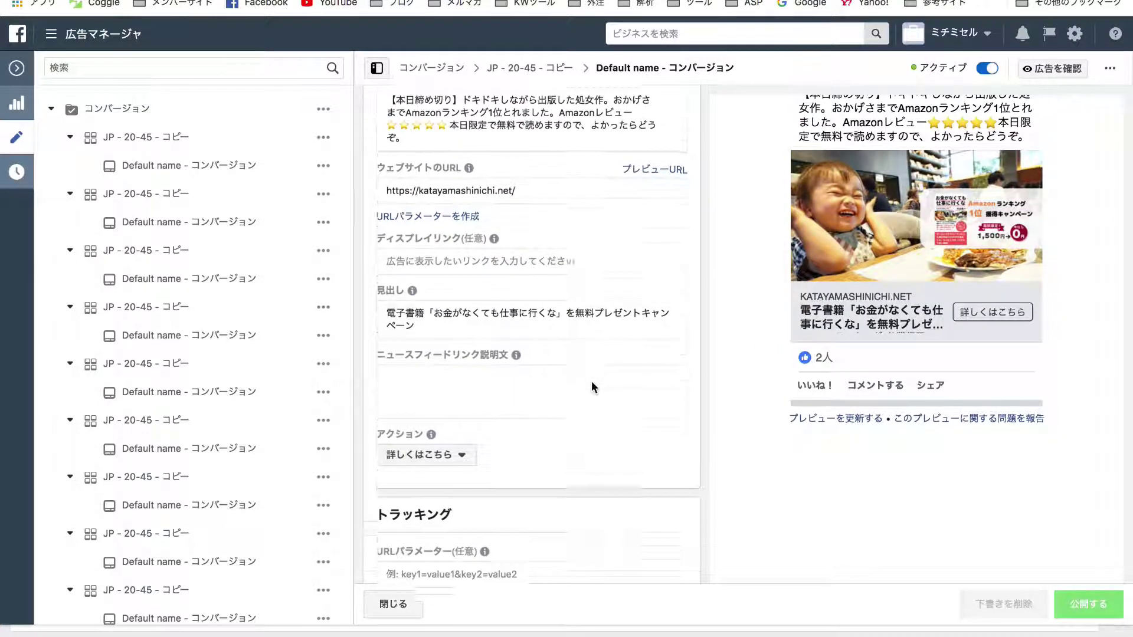
{"action": "scroll", "coordinate": [592, 380], "scroll_direction": "up", "scroll_amount": 15}
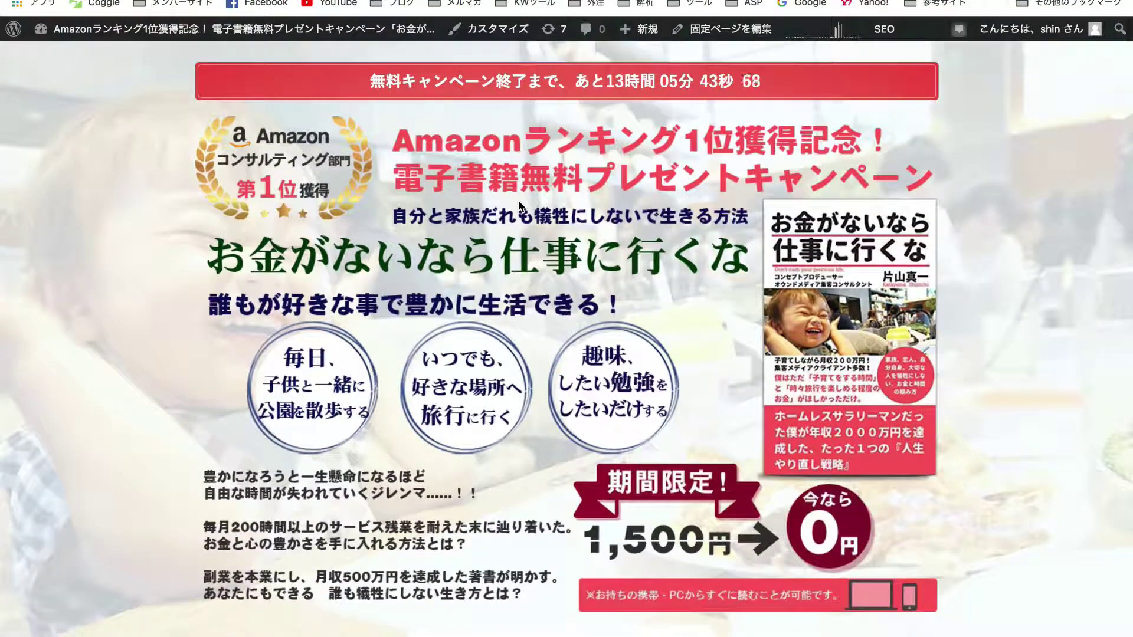
Bring the e-book landing page back up and examine its headline section, countdown and e-mail registration form.
{"action": "scroll", "coordinate": [518, 203], "scroll_direction": "down", "scroll_amount": 1}
{"action": "scroll", "coordinate": [519, 204], "scroll_direction": "down", "scroll_amount": 8}
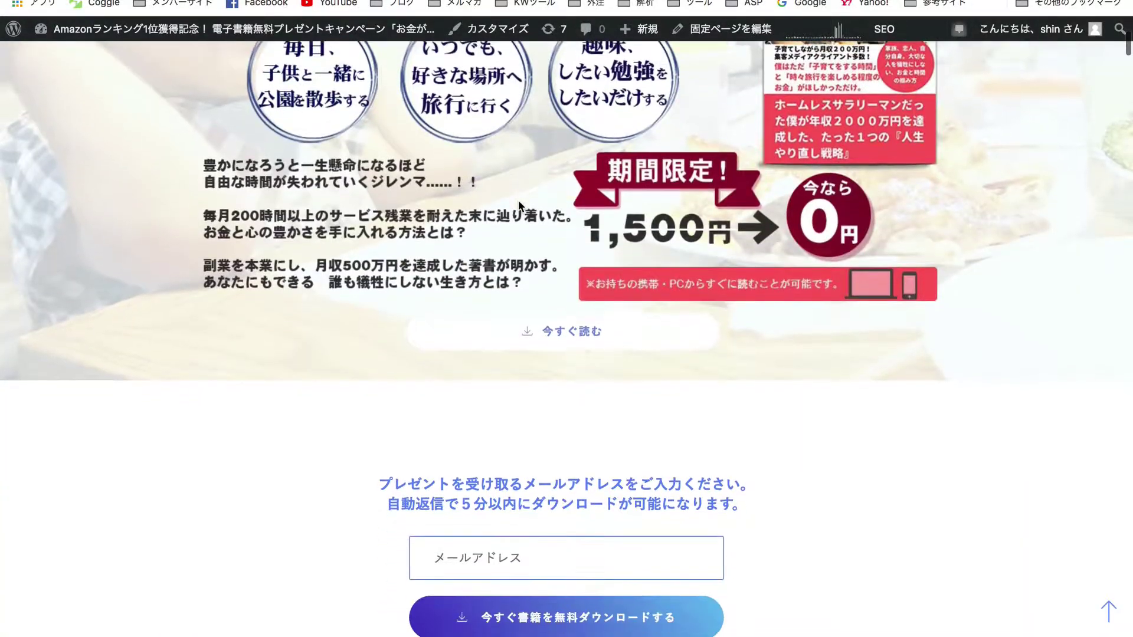
{"action": "scroll", "coordinate": [519, 202], "scroll_direction": "up", "scroll_amount": 10}
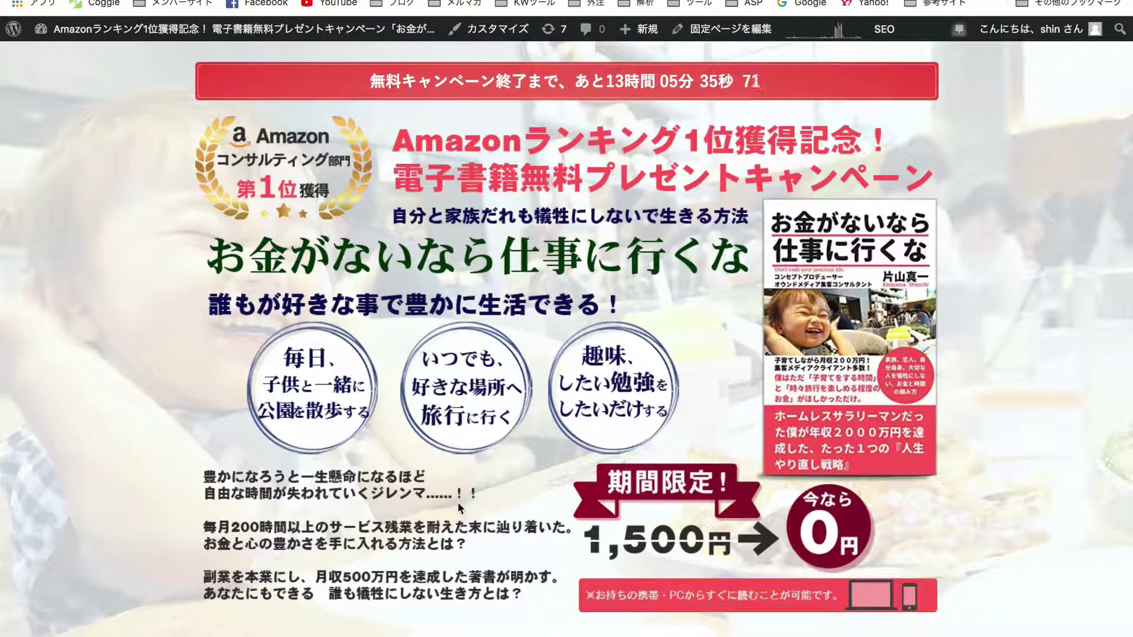
{"action": "scroll", "coordinate": [134, 430], "scroll_direction": "down", "scroll_amount": 12}
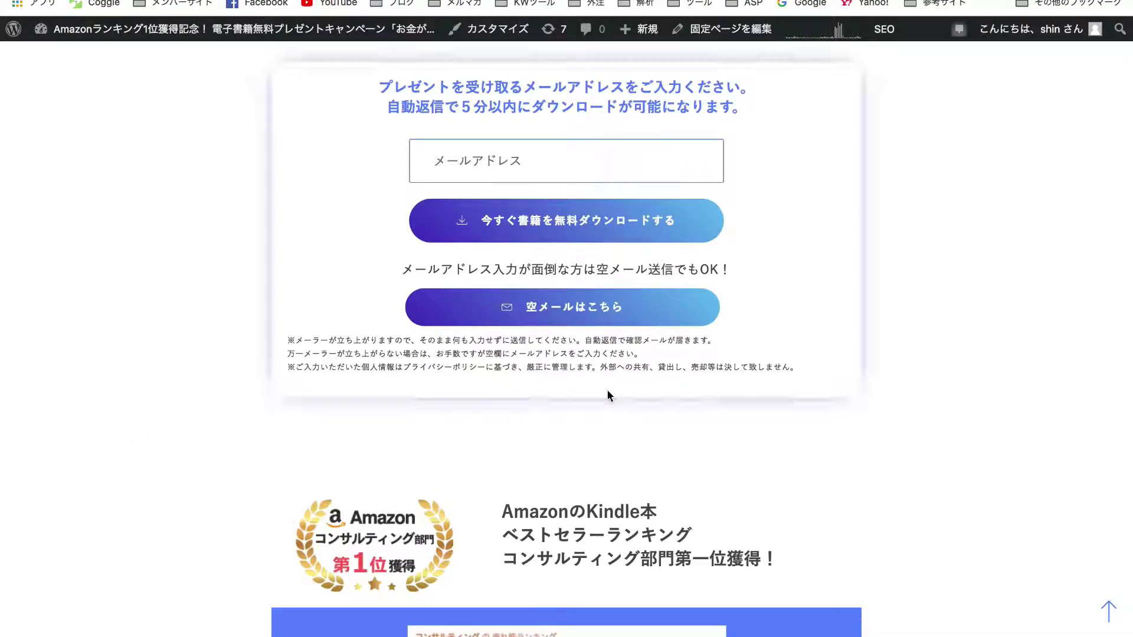
{"action": "scroll", "coordinate": [773, 423], "scroll_direction": "up", "scroll_amount": 12}
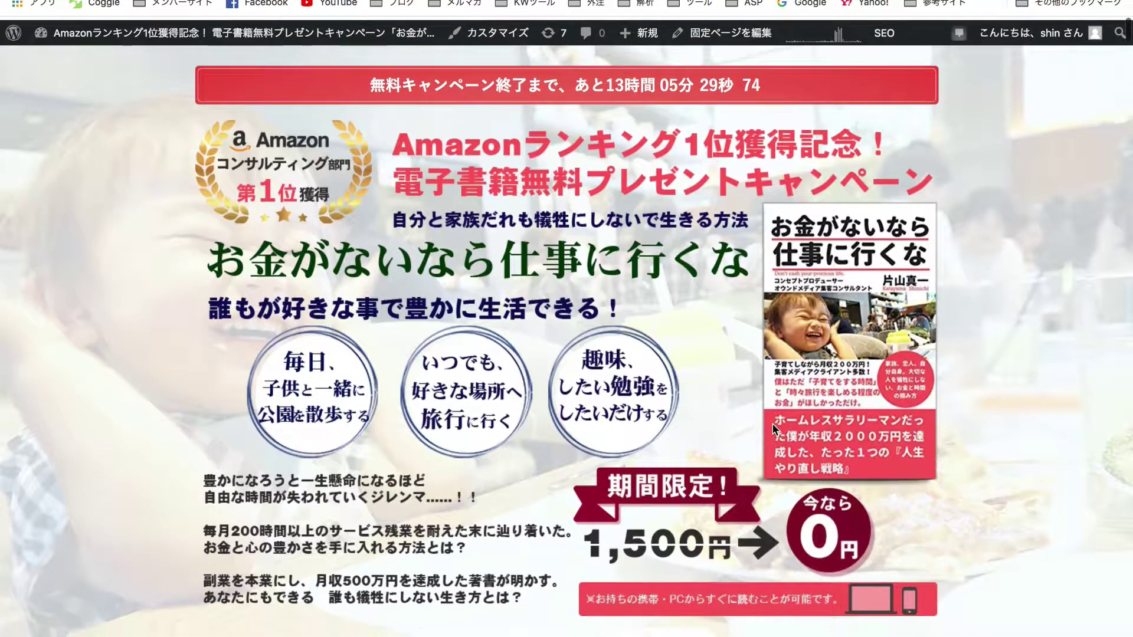
{"action": "scroll", "coordinate": [774, 427], "scroll_direction": "down", "scroll_amount": 2}
{"action": "scroll", "coordinate": [633, 356], "scroll_direction": "up", "scroll_amount": 2}
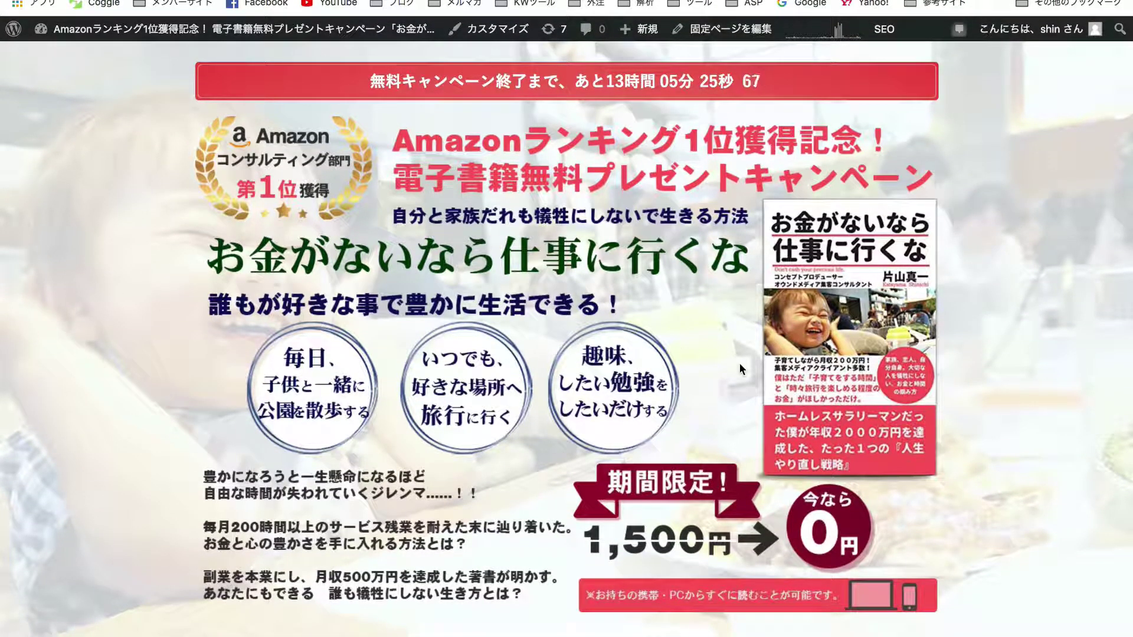
{"action": "scroll", "coordinate": [742, 369], "scroll_direction": "down", "scroll_amount": 2}
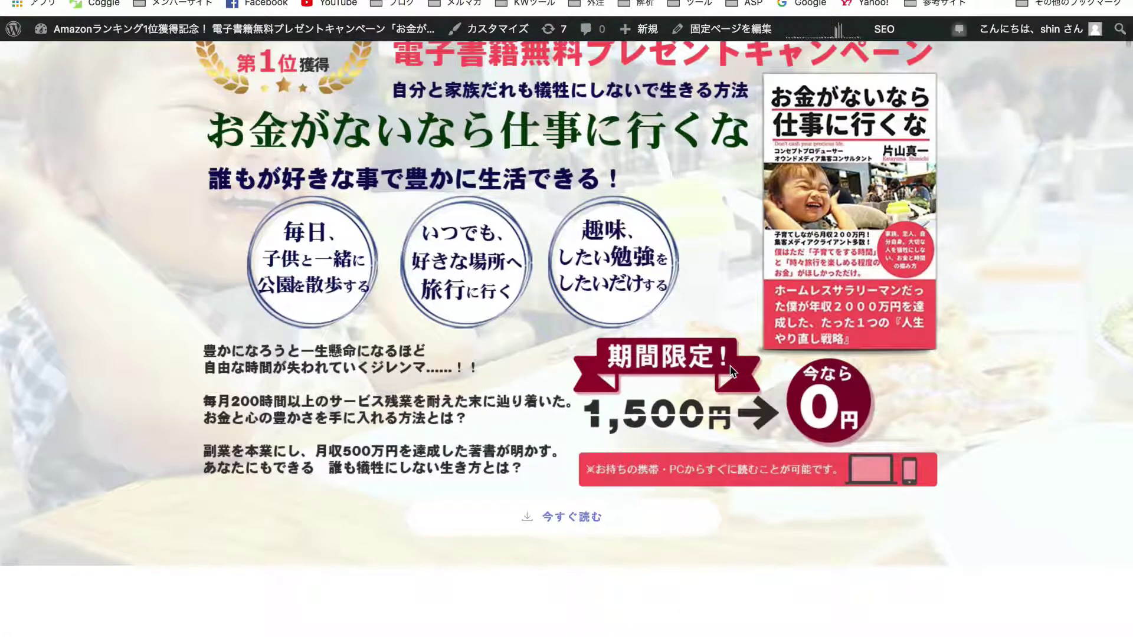
{"action": "scroll", "coordinate": [759, 501], "scroll_direction": "up", "scroll_amount": 2}
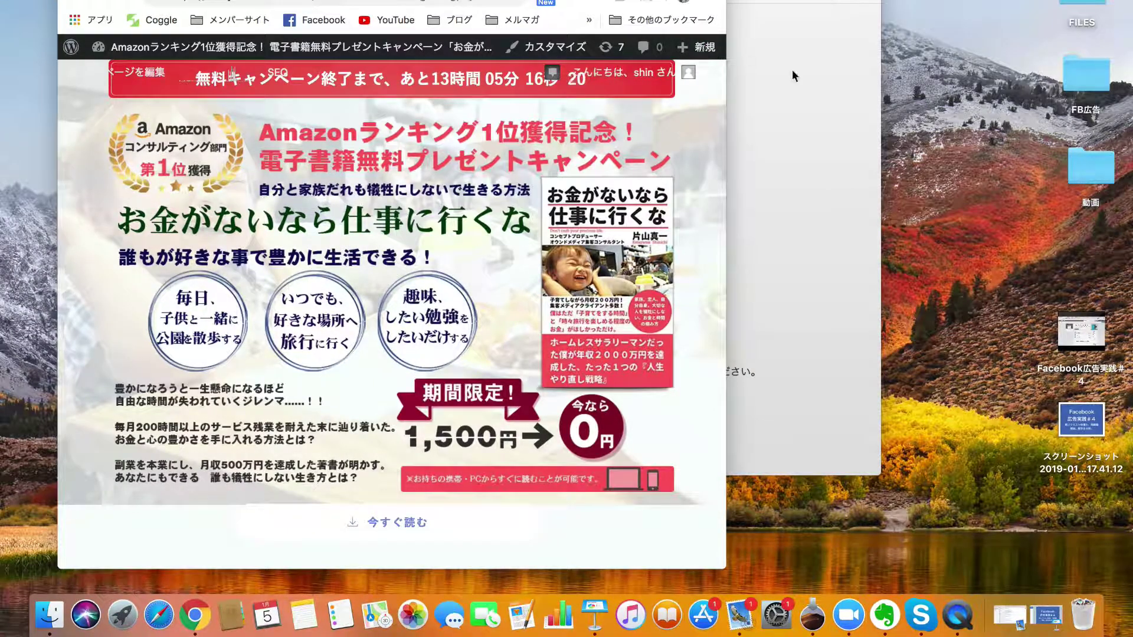
Narrow the browser window to phone width and examine the landing page's mobile banner and e-mail registration form.
{"action": "left_click", "coordinate": [792, 70]}
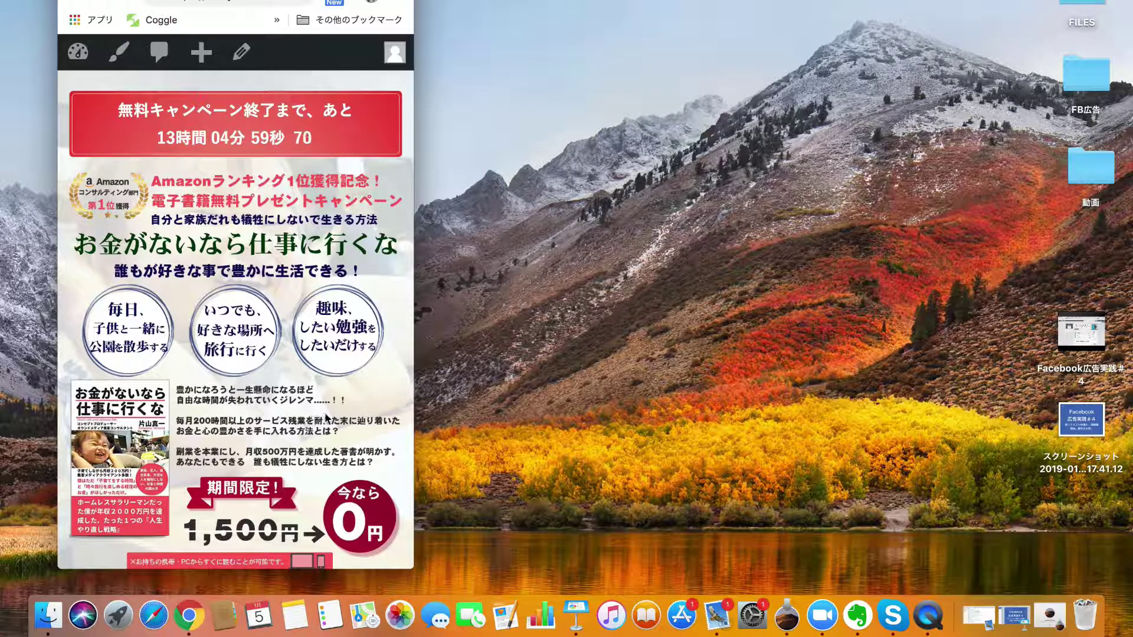
{"action": "scroll", "coordinate": [321, 416], "scroll_direction": "up", "scroll_amount": 2}
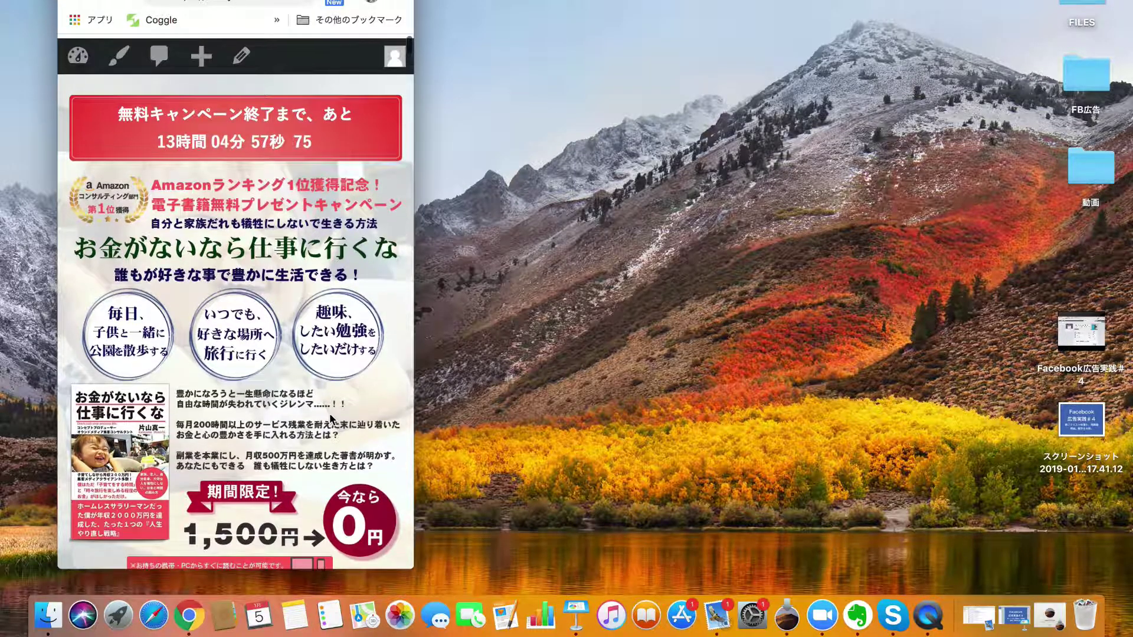
{"action": "scroll", "coordinate": [330, 417], "scroll_direction": "down", "scroll_amount": 10}
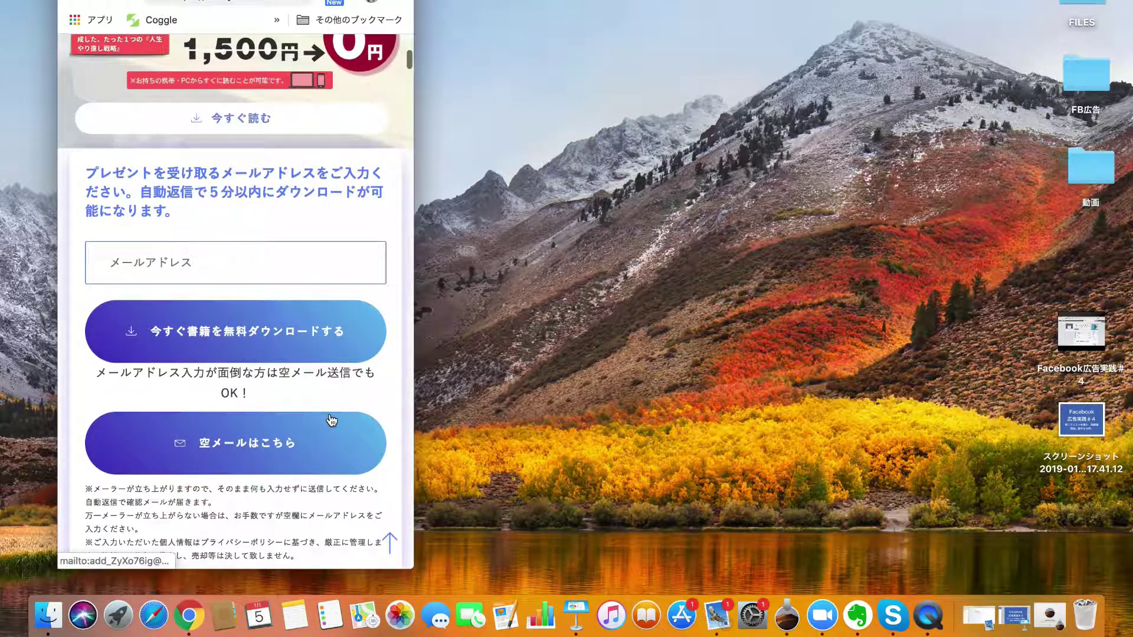
{"action": "scroll", "coordinate": [332, 420], "scroll_direction": "down", "scroll_amount": 3}
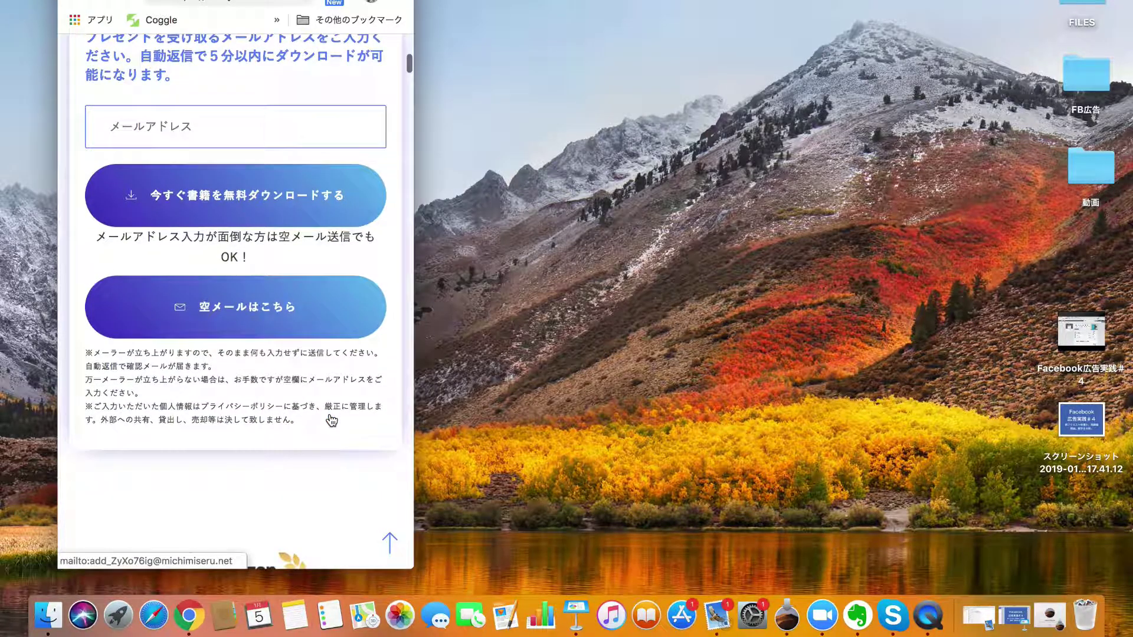
{"action": "scroll", "coordinate": [329, 413], "scroll_direction": "up", "scroll_amount": 10}
{"action": "scroll", "coordinate": [329, 413], "scroll_direction": "down", "scroll_amount": 7}
{"action": "scroll", "coordinate": [329, 418], "scroll_direction": "up", "scroll_amount": 10}
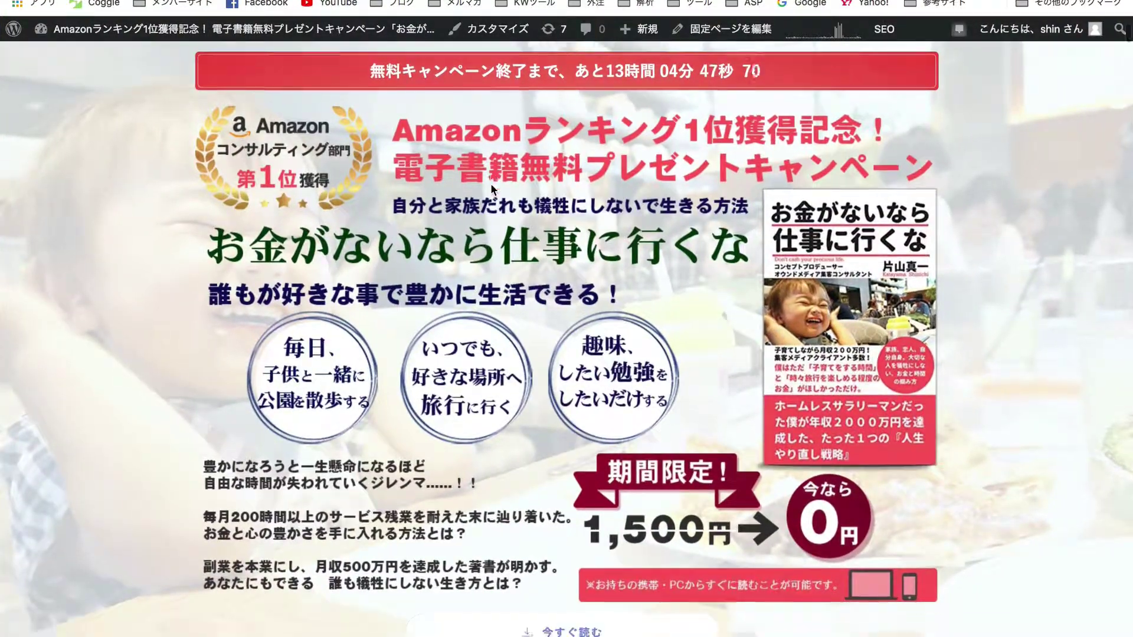
Return the landing page to full width and recheck how its banner leads to the e-mail registration form.
{"action": "scroll", "coordinate": [492, 189], "scroll_direction": "down", "scroll_amount": 10}
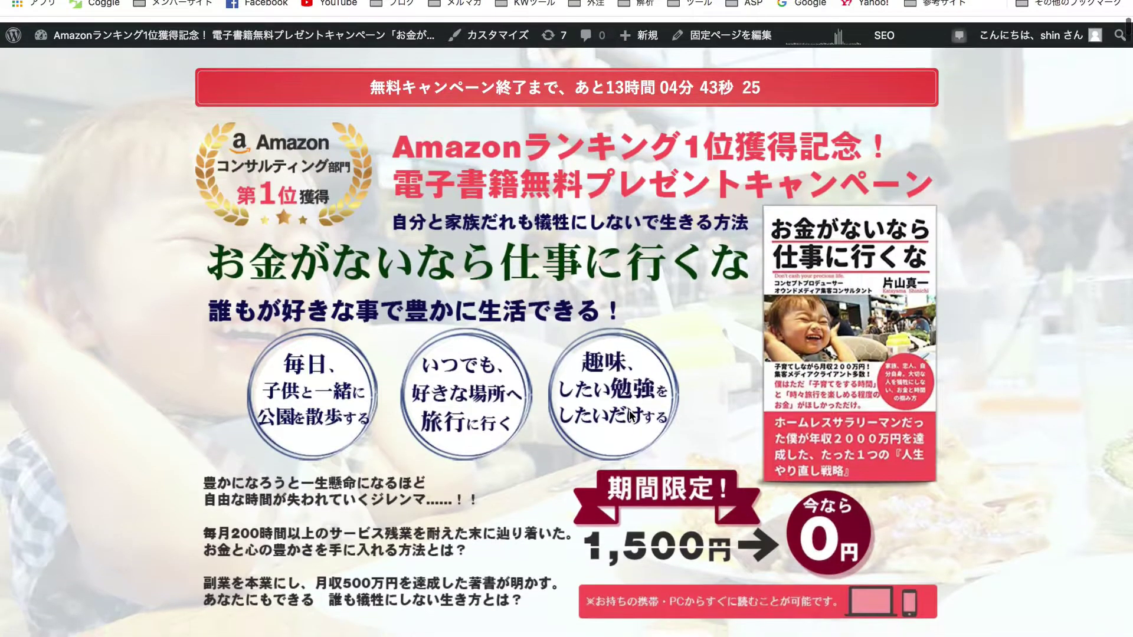
{"action": "scroll", "coordinate": [629, 409], "scroll_direction": "down", "scroll_amount": 5}
{"action": "scroll", "coordinate": [629, 410], "scroll_direction": "down", "scroll_amount": 5}
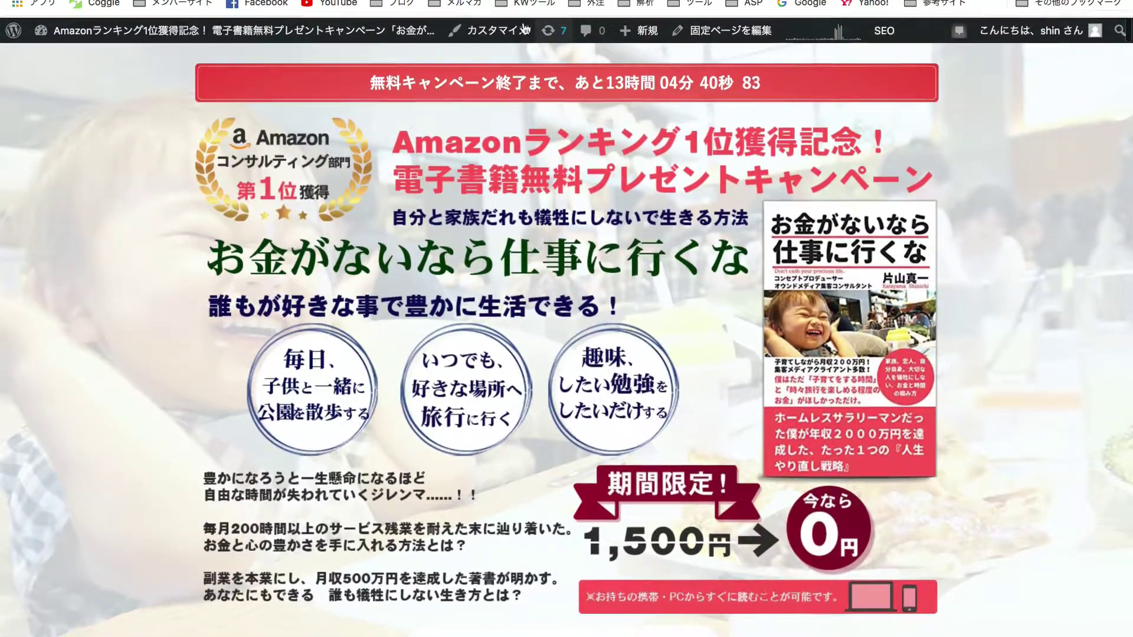
{"action": "scroll", "coordinate": [544, 280], "scroll_direction": "down", "scroll_amount": 5}
{"action": "scroll", "coordinate": [544, 280], "scroll_direction": "down", "scroll_amount": 2}
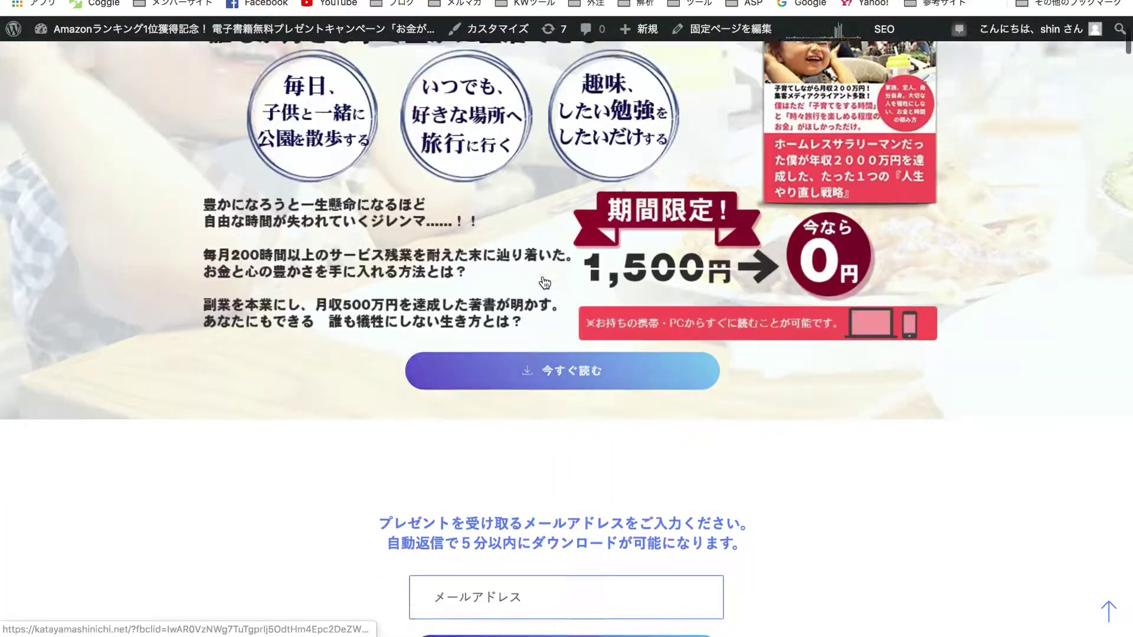
{"action": "scroll", "coordinate": [543, 281], "scroll_direction": "down", "scroll_amount": 2}
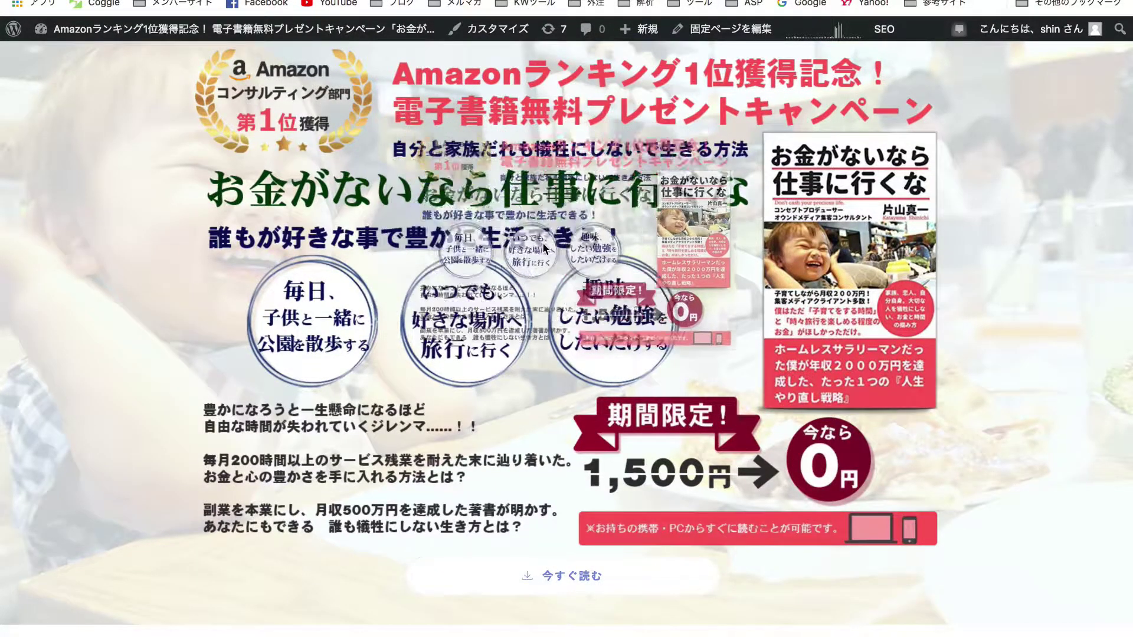
{"action": "scroll", "coordinate": [648, 336], "scroll_direction": "up", "scroll_amount": 2}
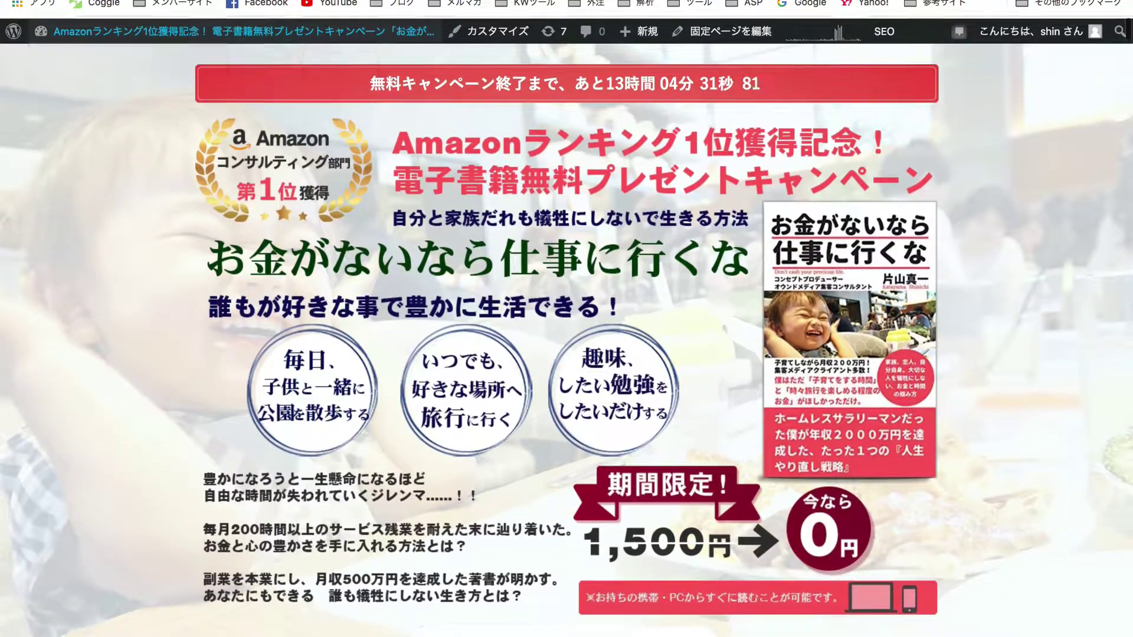
Return to Ads Manager, close the ad editor and review the ad's results, reach, impressions, cost per result, amount spent and relevance score.
{"action": "mouse_move", "coordinate": [236, 28]}
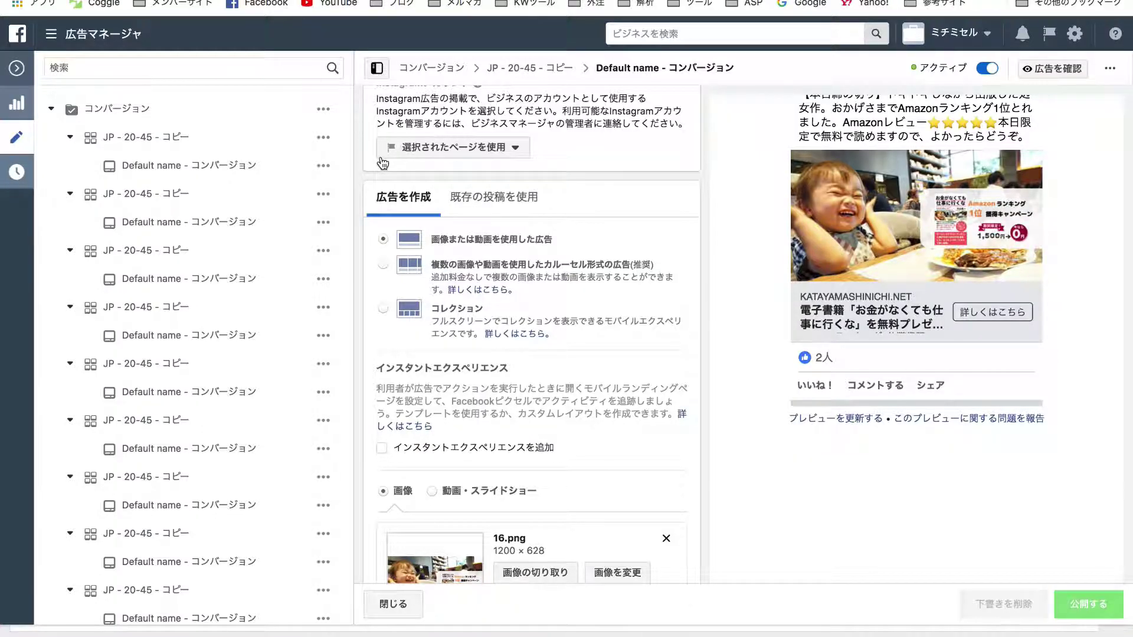
{"action": "left_click", "coordinate": [17, 68]}
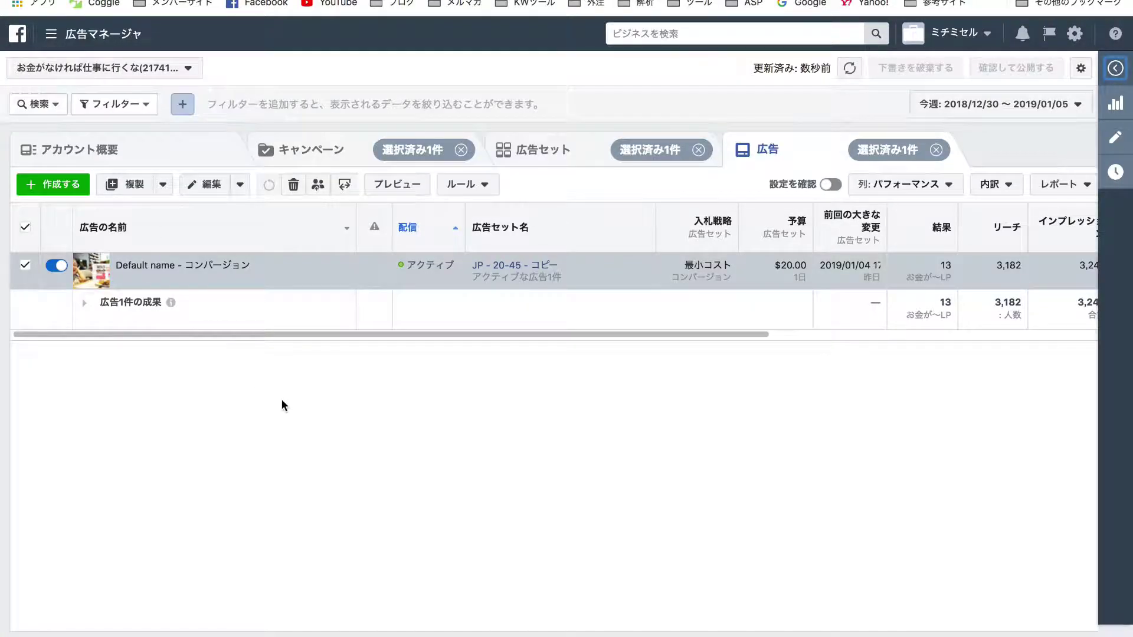
{"action": "scroll", "coordinate": [688, 302], "scroll_direction": "right", "scroll_amount": 4}
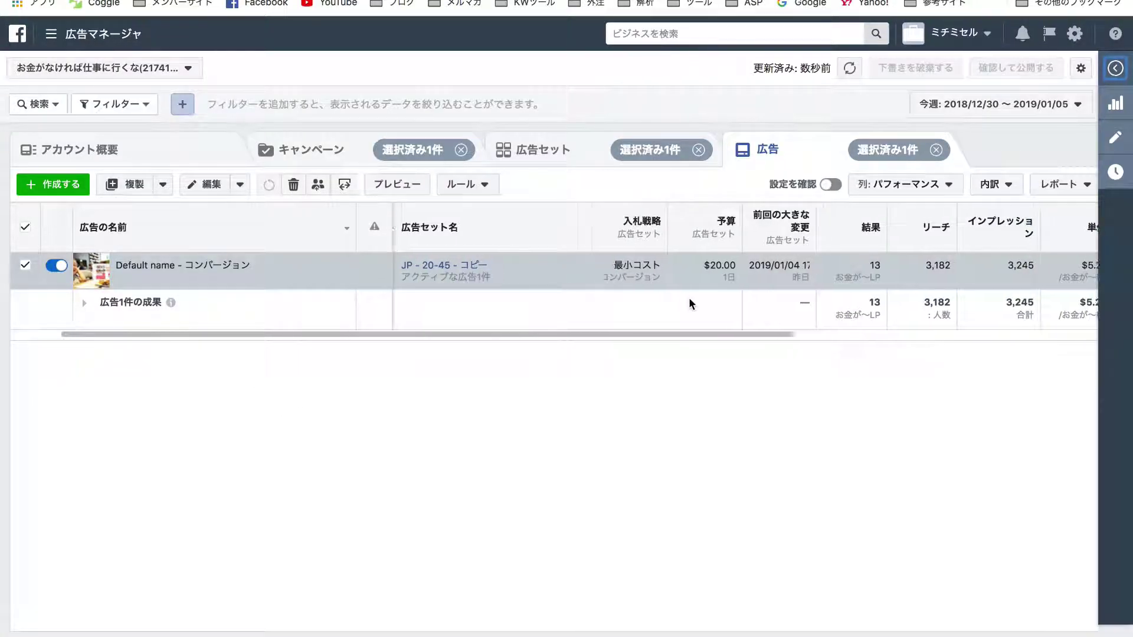
{"action": "scroll", "coordinate": [689, 299], "scroll_direction": "right", "scroll_amount": 8}
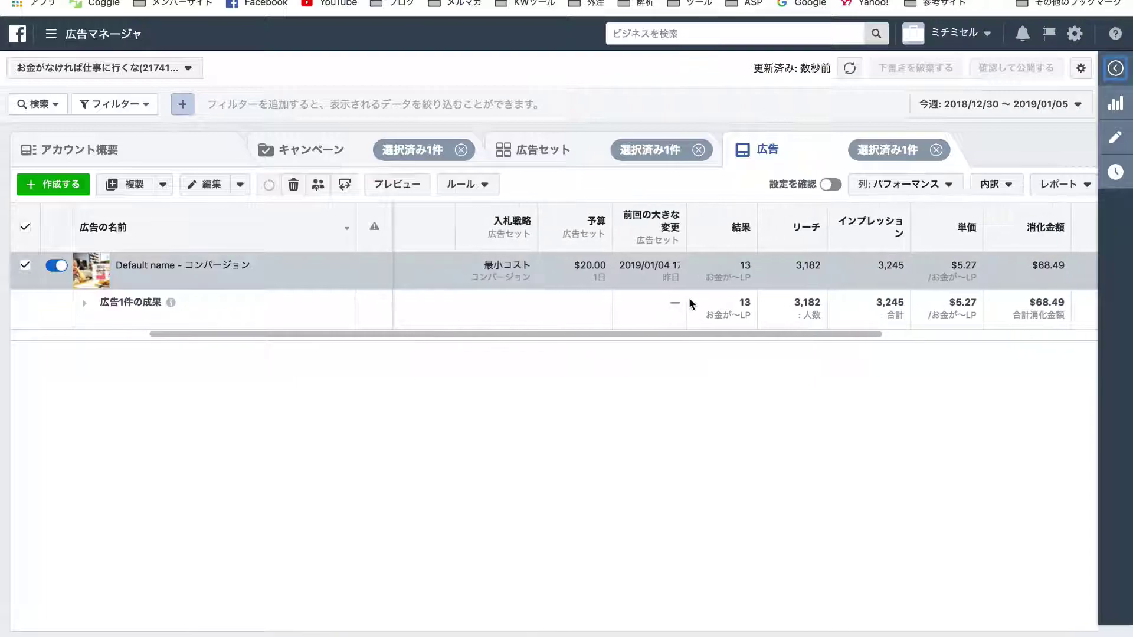
{"action": "scroll", "coordinate": [731, 290], "scroll_direction": "right", "scroll_amount": 4}
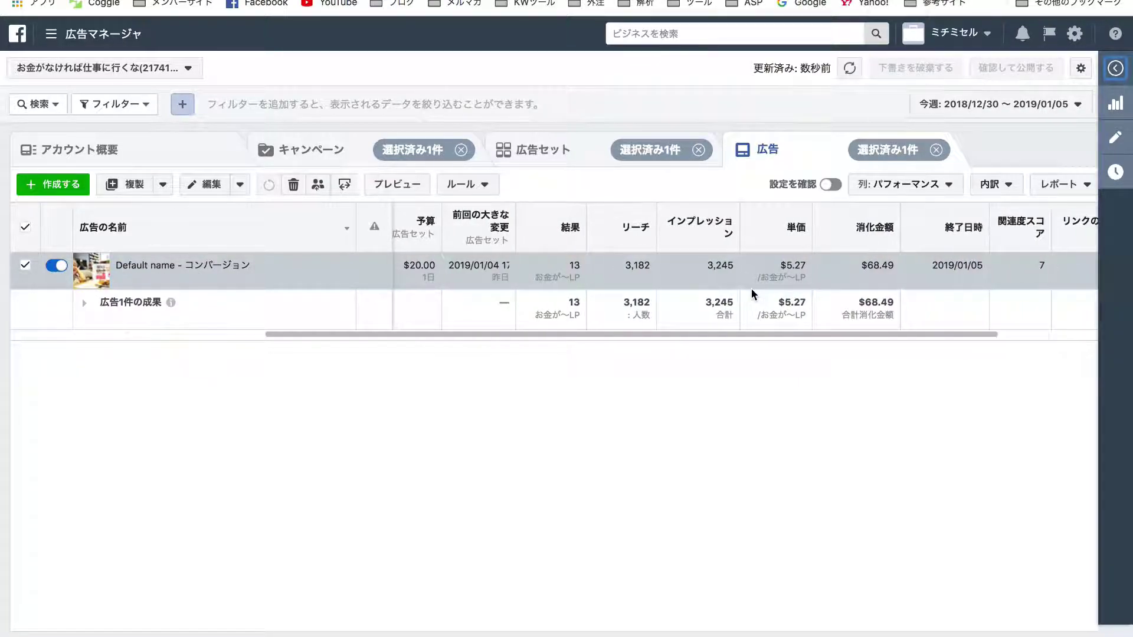
{"action": "scroll", "coordinate": [752, 288], "scroll_direction": "left", "scroll_amount": 15}
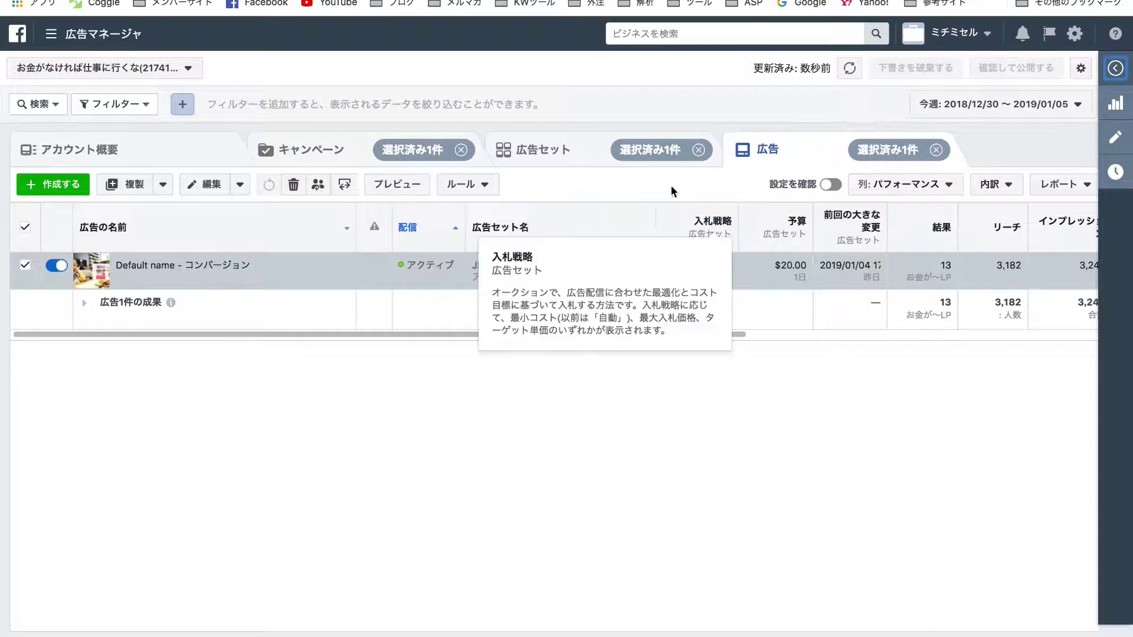
Go back to the campaign's ad sets and compare the active ones' results, cost per result, amount spent and run dates.
{"action": "left_click", "coordinate": [553, 161]}
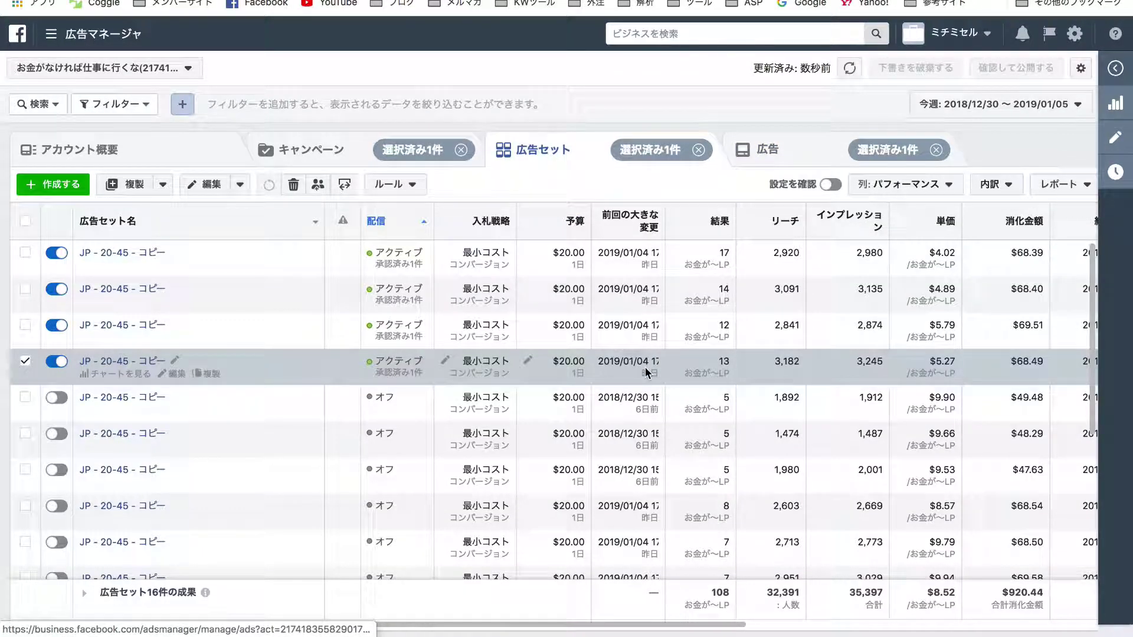
{"action": "scroll", "coordinate": [646, 371], "scroll_direction": "right", "scroll_amount": 8}
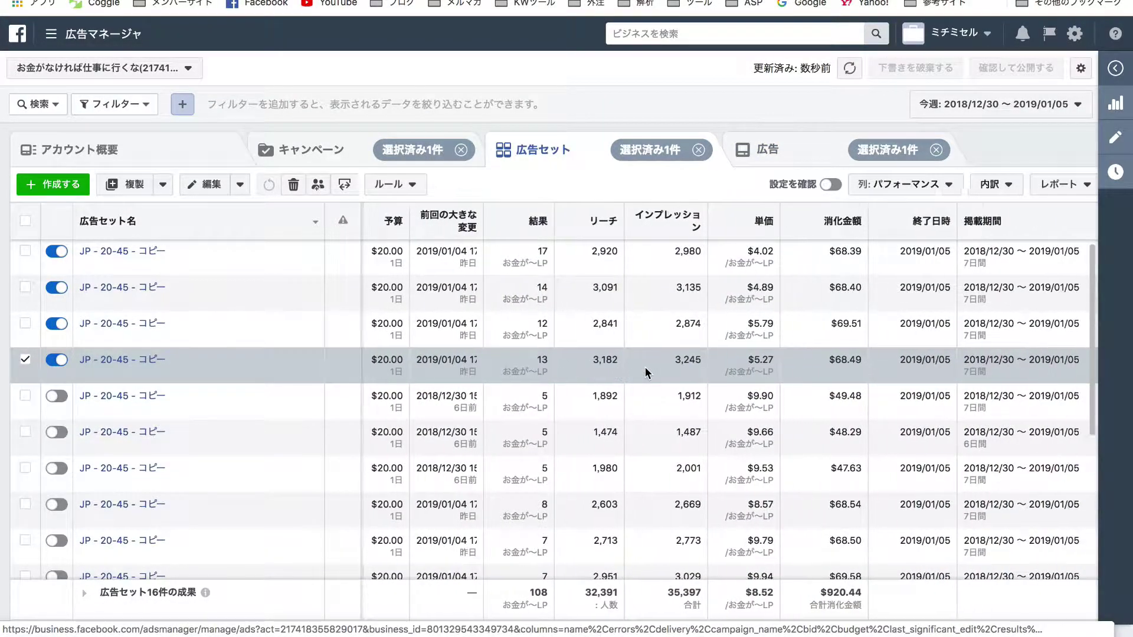
{"action": "scroll", "coordinate": [645, 367], "scroll_direction": "right", "scroll_amount": 2}
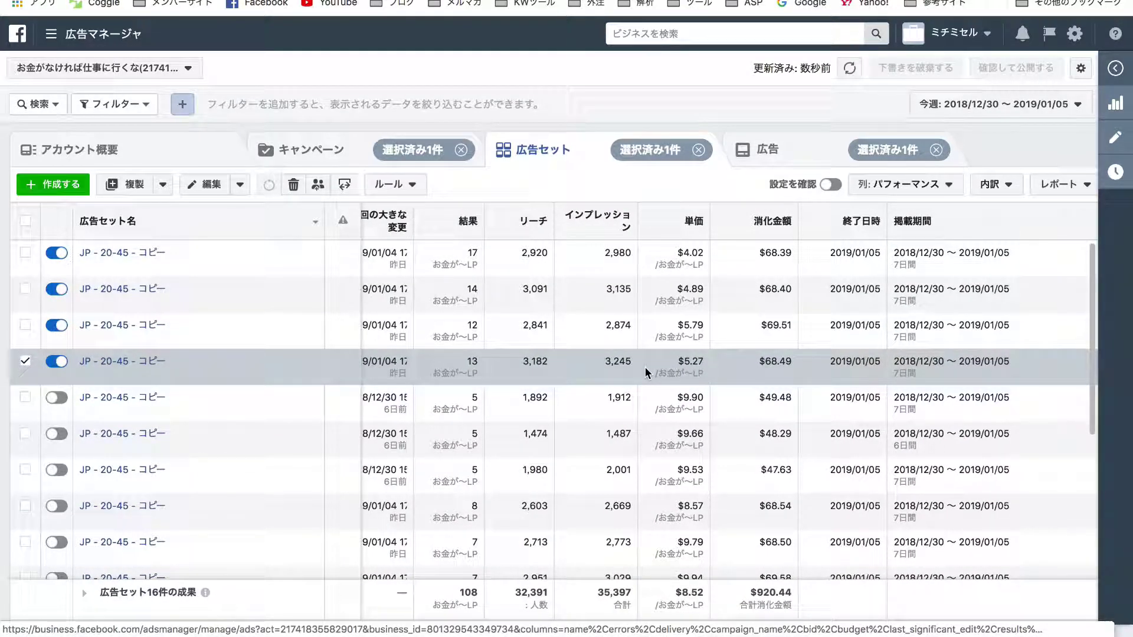
{"action": "scroll", "coordinate": [645, 367], "scroll_direction": "left", "scroll_amount": 2}
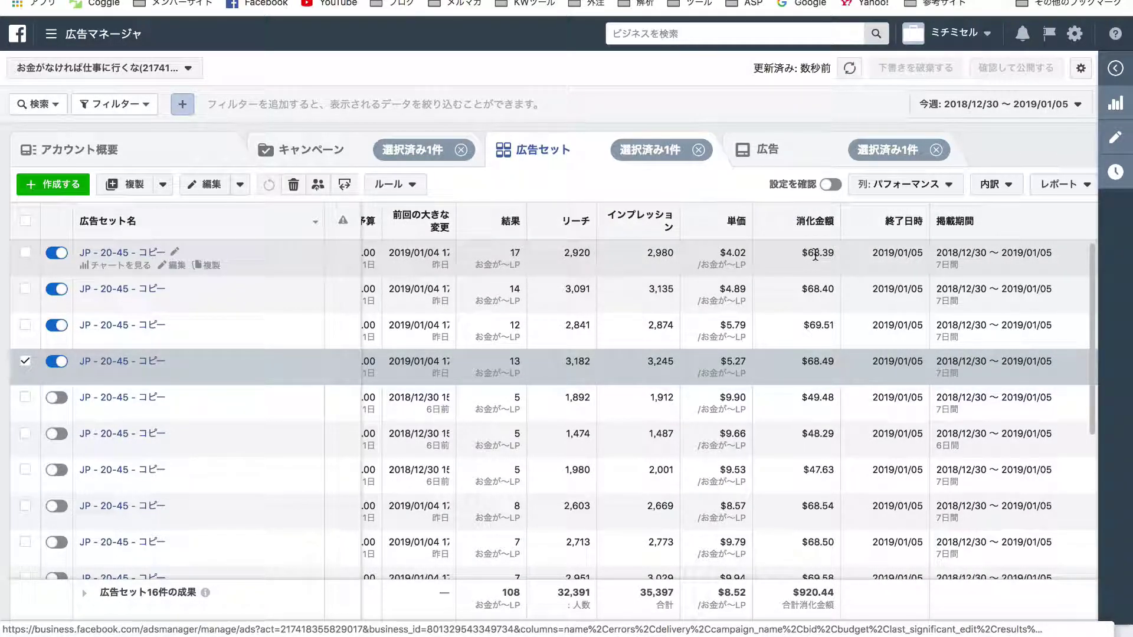
{"action": "scroll", "coordinate": [813, 277], "scroll_direction": "left", "scroll_amount": 2}
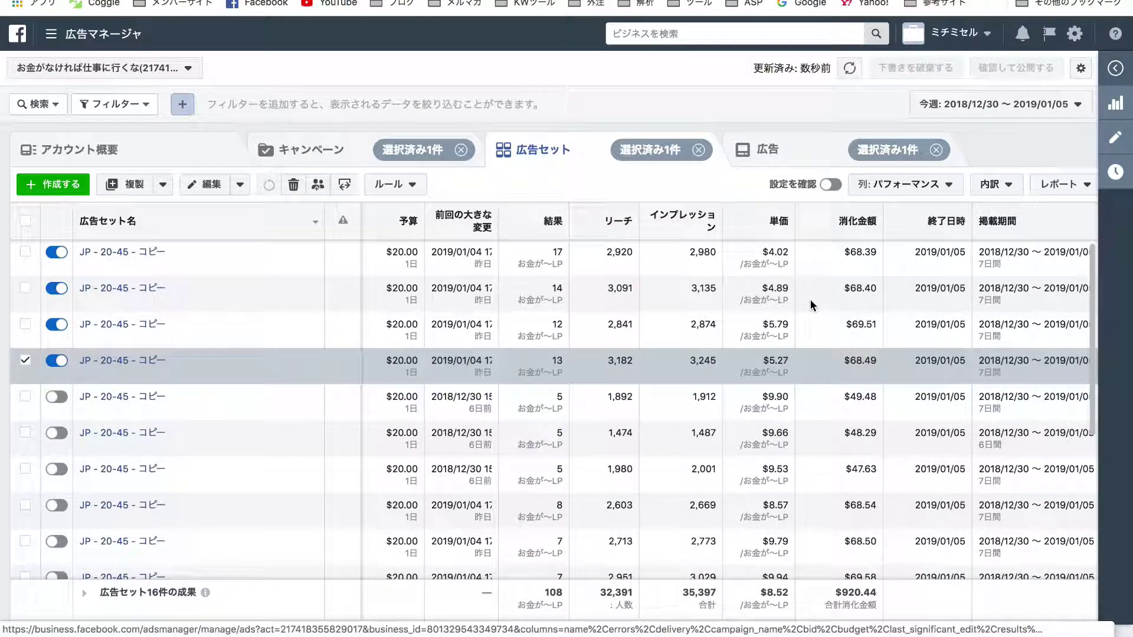
{"action": "scroll", "coordinate": [809, 299], "scroll_direction": "left", "scroll_amount": 5}
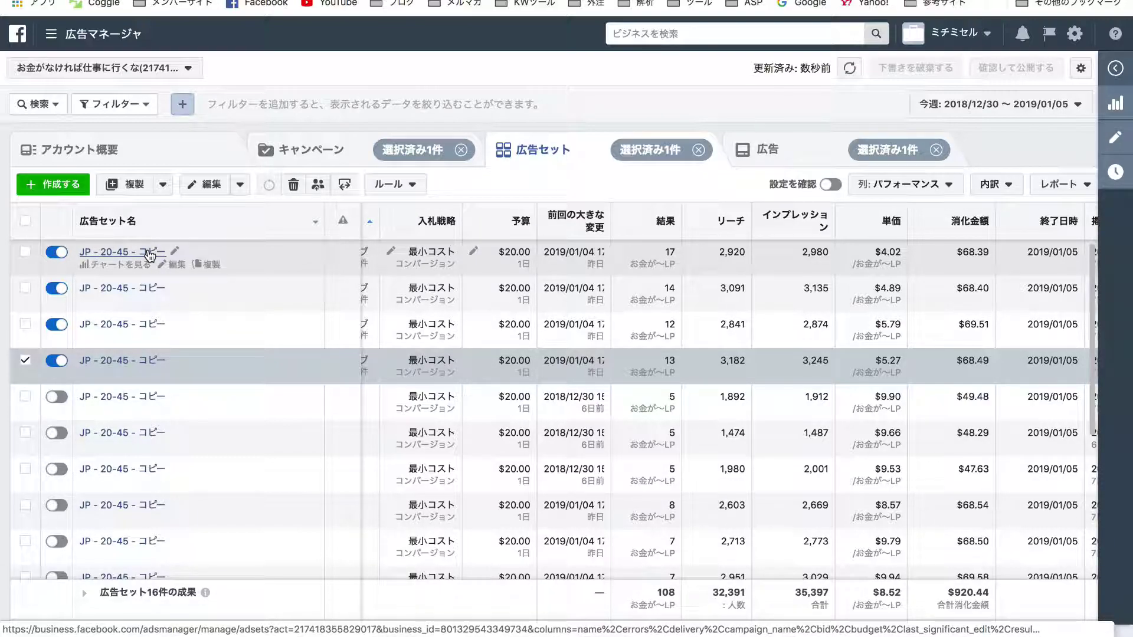
Open the first ad set's ad for editing, and recheck the e-book landing page's banner and e-mail registration form.
{"action": "left_click", "coordinate": [150, 253]}
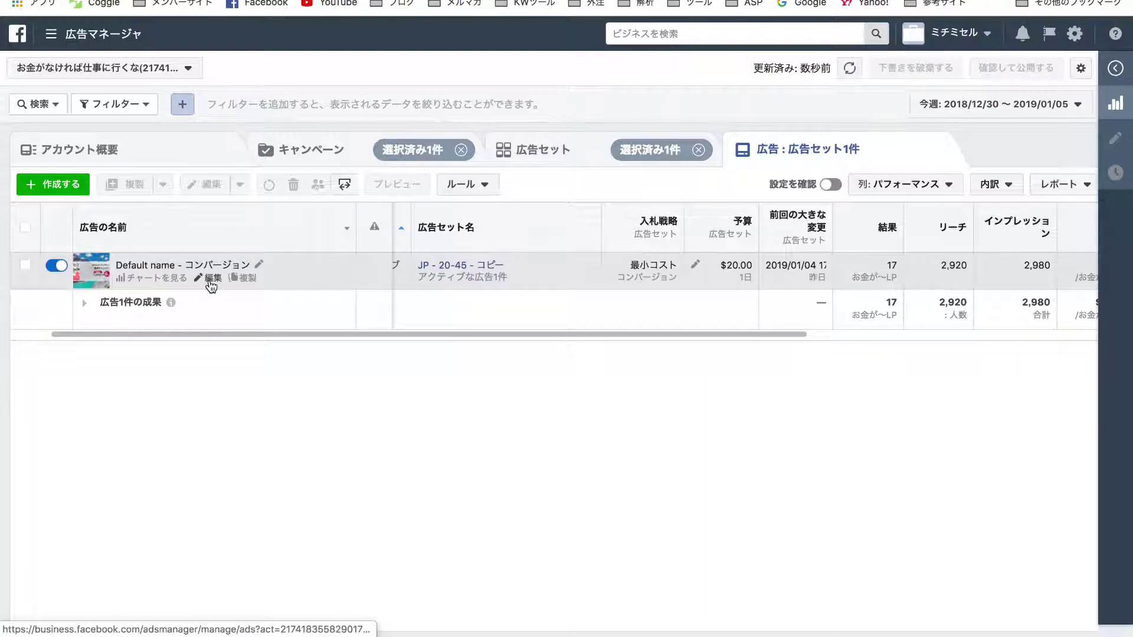
{"action": "left_click", "coordinate": [207, 282]}
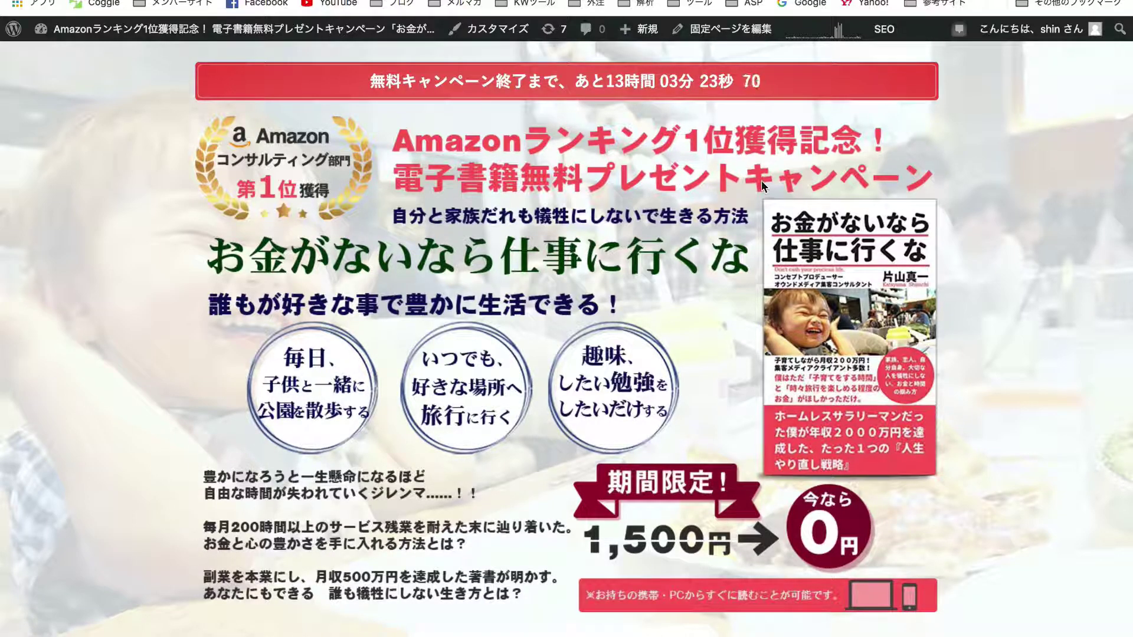
{"action": "scroll", "coordinate": [555, 377], "scroll_direction": "down", "scroll_amount": 10}
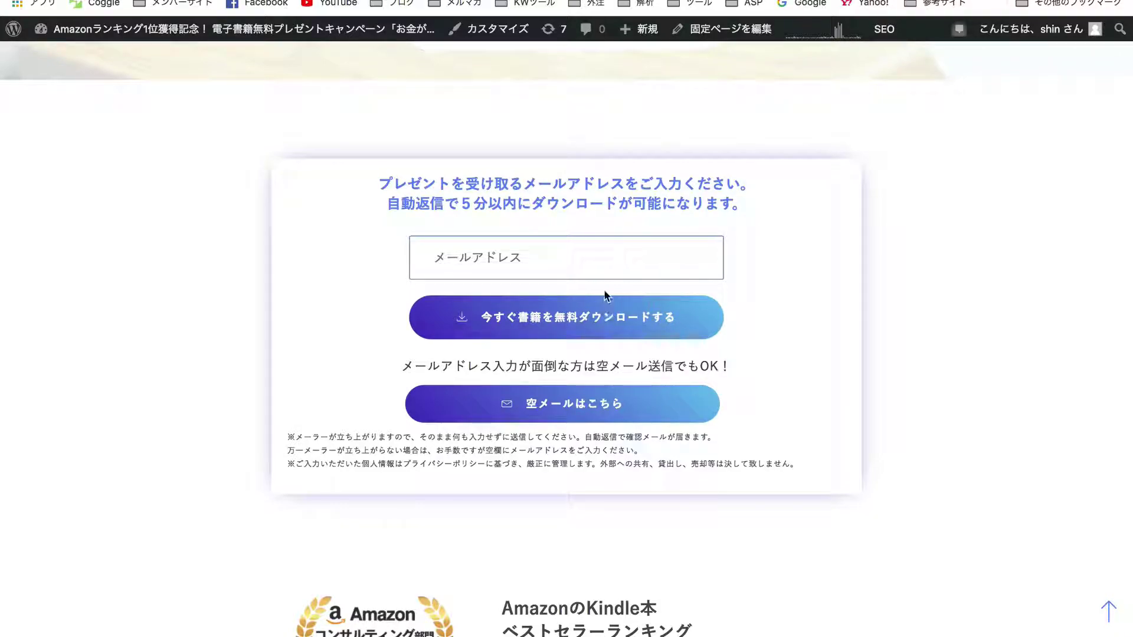
{"action": "mouse_move", "coordinate": [236, 29]}
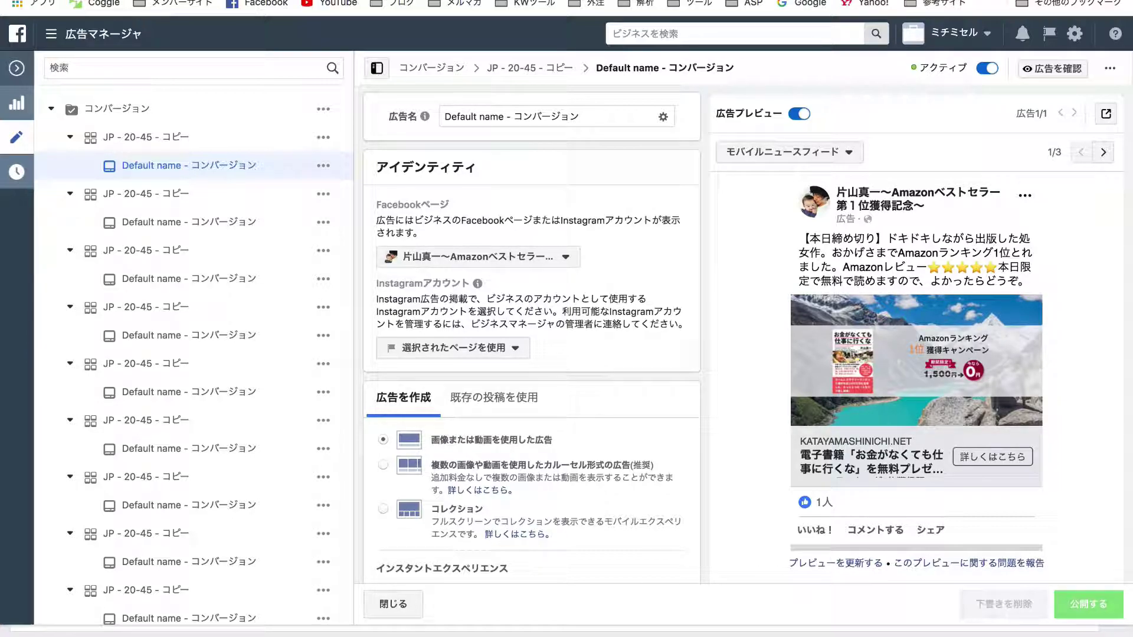
Switch to the アドリス article on Facebook ad costs and read its contents list and section on what the ads cost.
{"action": "key", "text": "ctrl+Tab"}
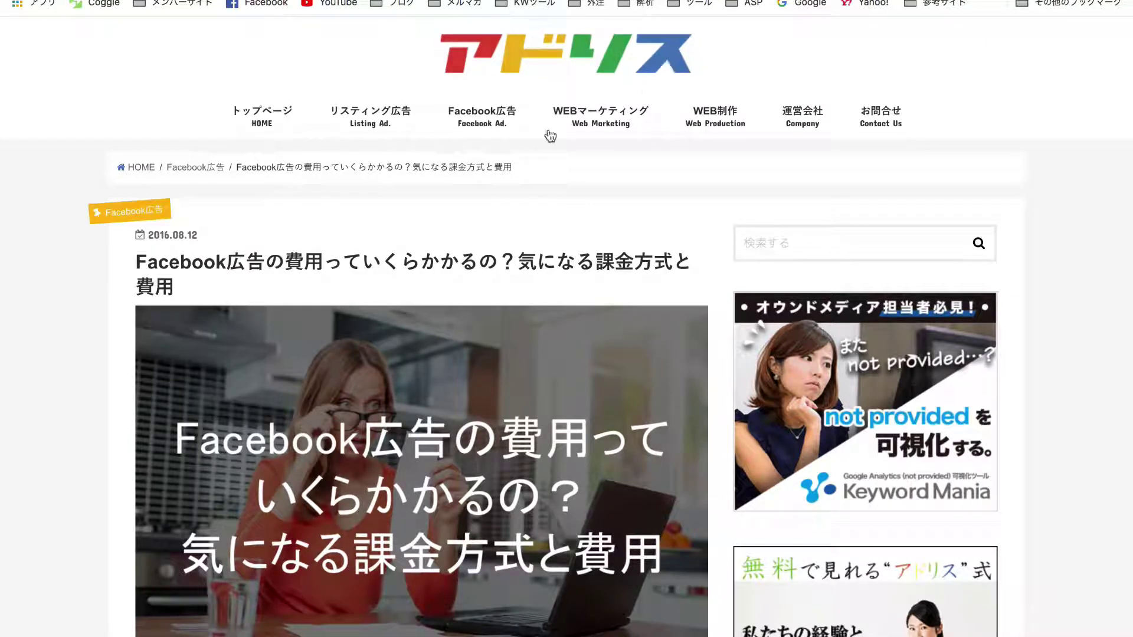
{"action": "scroll", "coordinate": [370, 266], "scroll_direction": "down", "scroll_amount": 12}
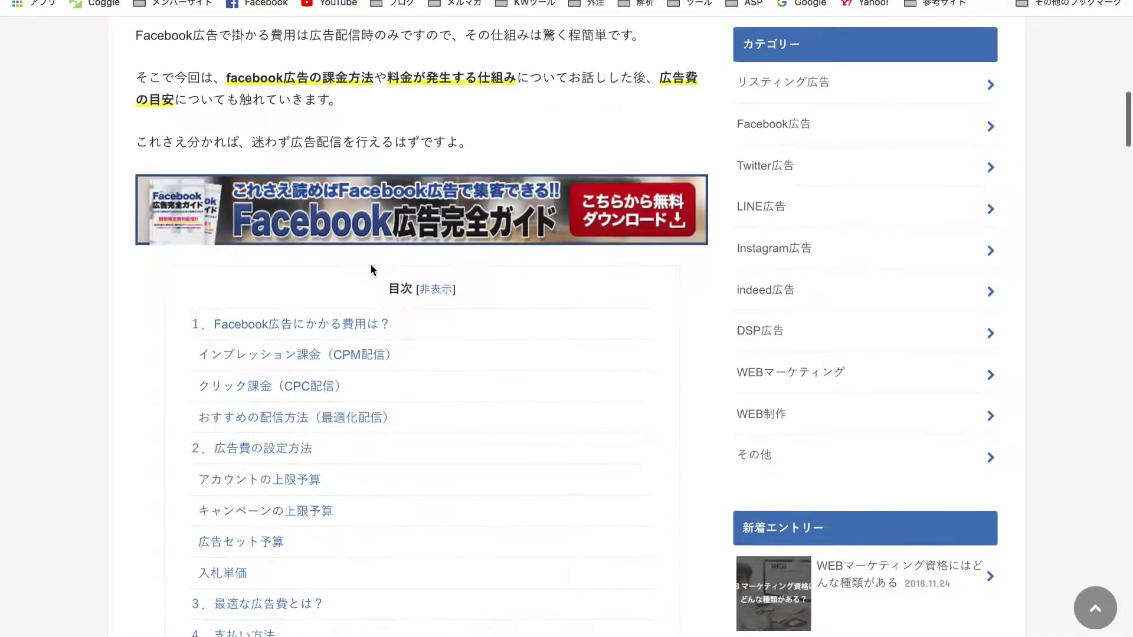
{"action": "scroll", "coordinate": [370, 265], "scroll_direction": "down", "scroll_amount": 8}
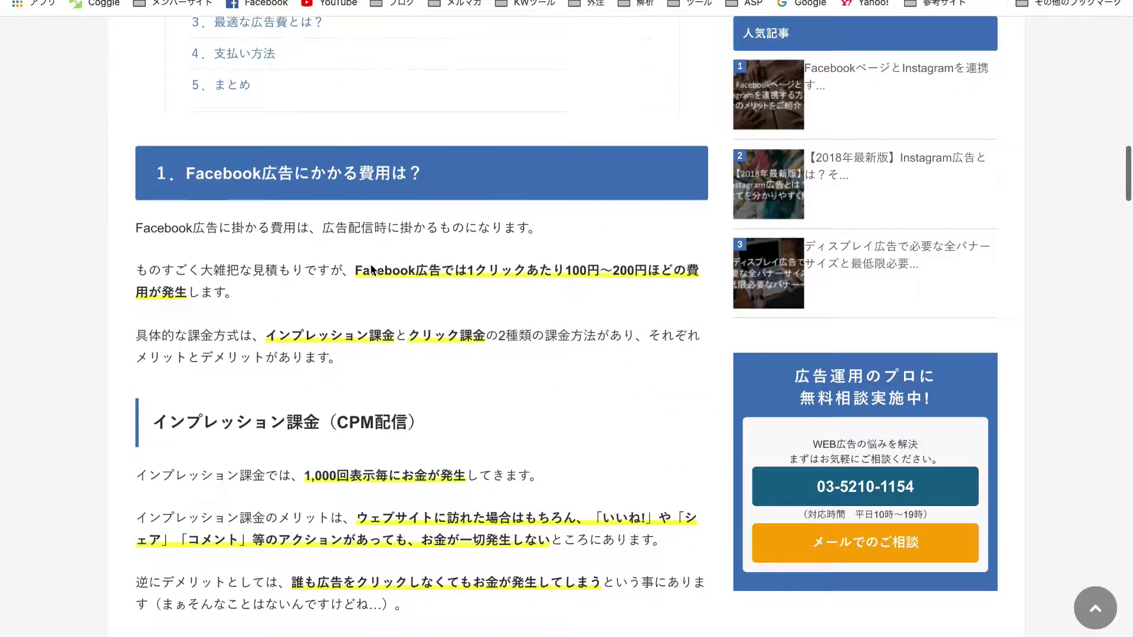
Read the impression billing (CPM) section and highlight the passage describing its disadvantage.
{"action": "scroll", "coordinate": [371, 270], "scroll_direction": "down", "scroll_amount": 4}
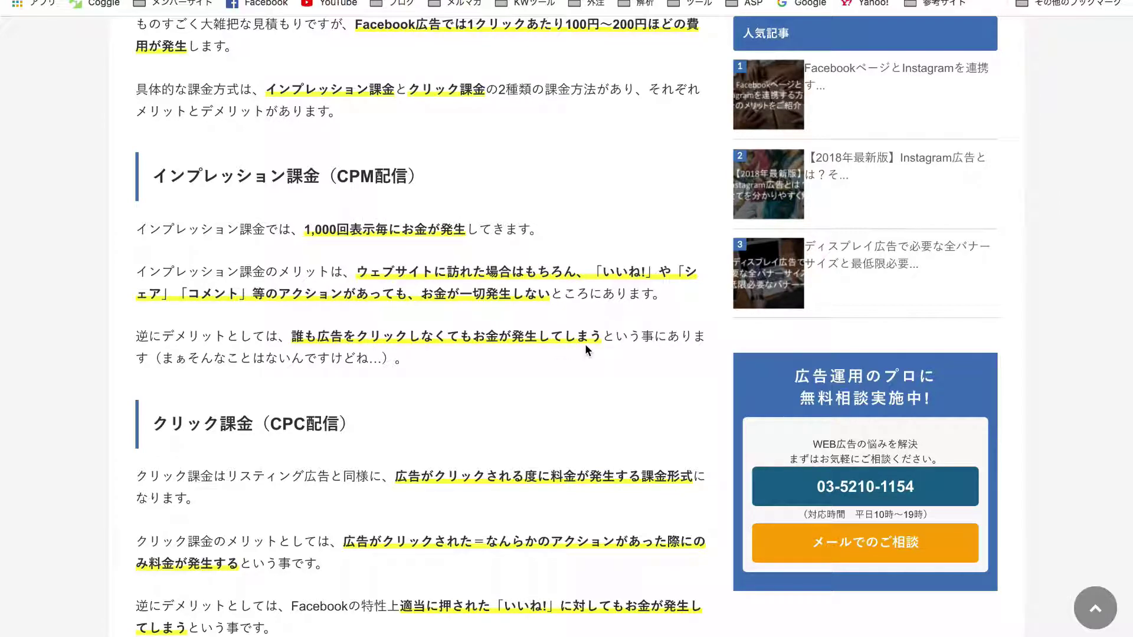
{"action": "left_click_drag", "start_coordinate": [595, 337], "coordinate": [289, 338]}
{"action": "left_click", "coordinate": [370, 337]}
{"action": "scroll", "coordinate": [370, 334], "scroll_direction": "down", "scroll_amount": 1}
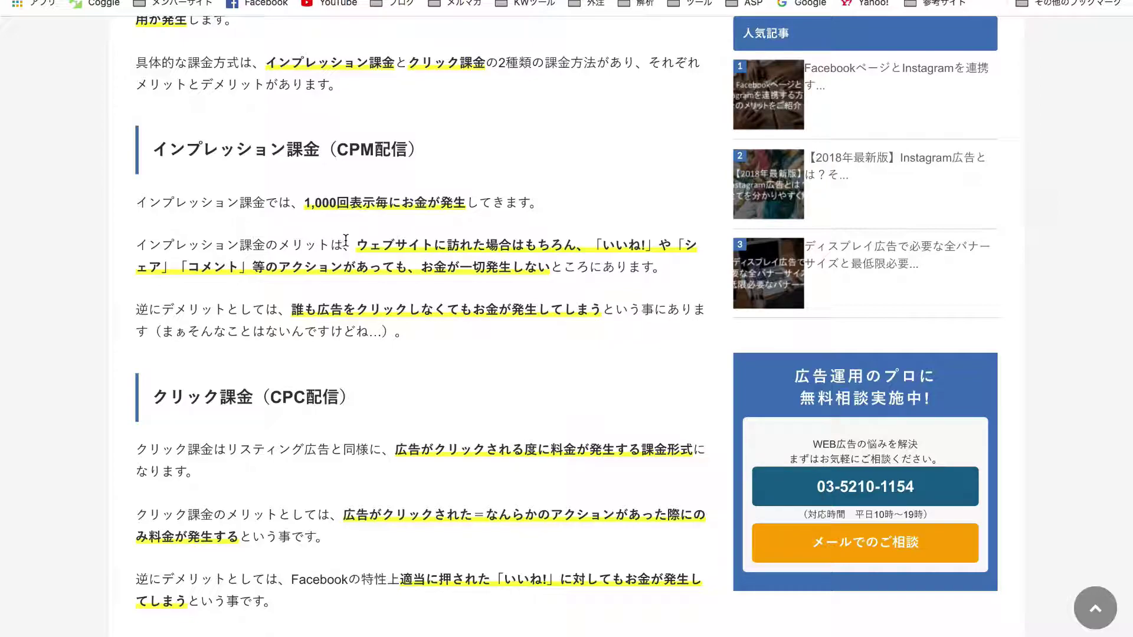
Highlight the passage on the advantage of impression billing, covering website visits, likes, shares and comments.
{"action": "left_click_drag", "start_coordinate": [351, 243], "coordinate": [548, 265]}
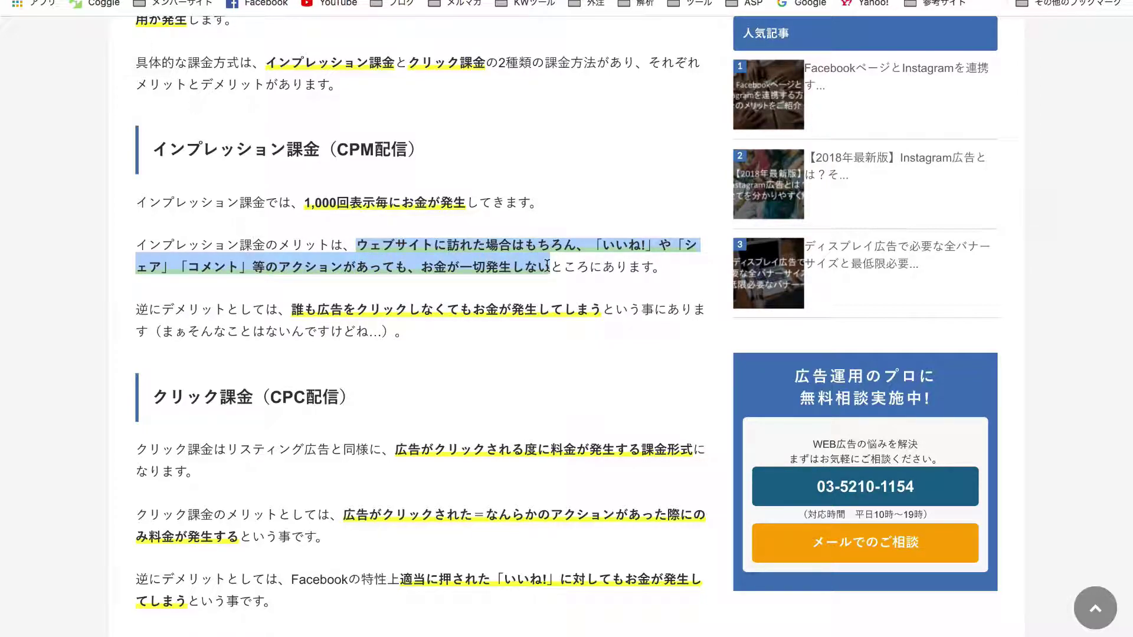
{"action": "left_click", "coordinate": [548, 265]}
{"action": "left_click_drag", "start_coordinate": [547, 265], "coordinate": [357, 244]}
{"action": "left_click", "coordinate": [425, 261]}
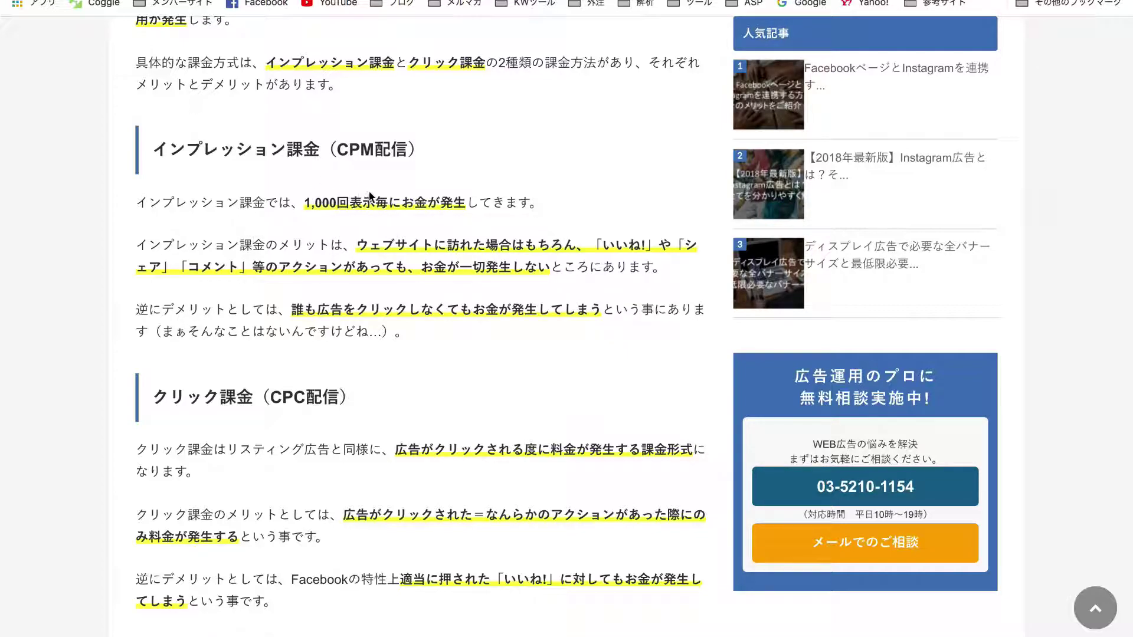
{"action": "left_click_drag", "start_coordinate": [358, 248], "coordinate": [549, 268]}
{"action": "left_click", "coordinate": [550, 287]}
{"action": "scroll", "coordinate": [549, 287], "scroll_direction": "down", "scroll_amount": 1}
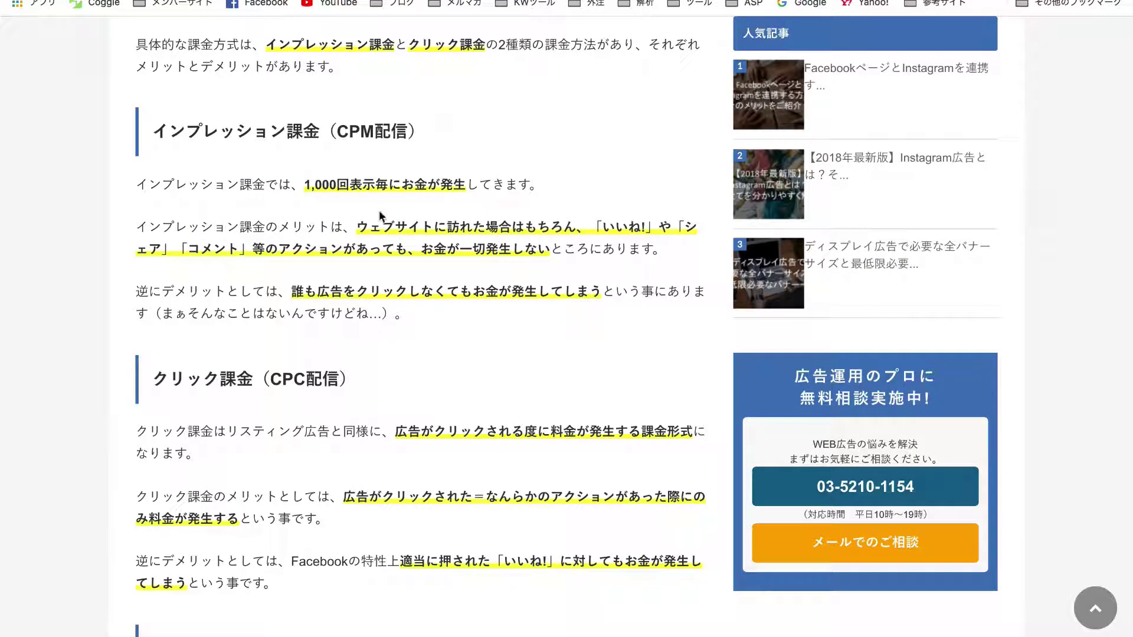
Highlight クリック課金 in the CPC heading and compare the click billing section with the impression billing section.
{"action": "scroll", "coordinate": [378, 210], "scroll_direction": "down", "scroll_amount": 2}
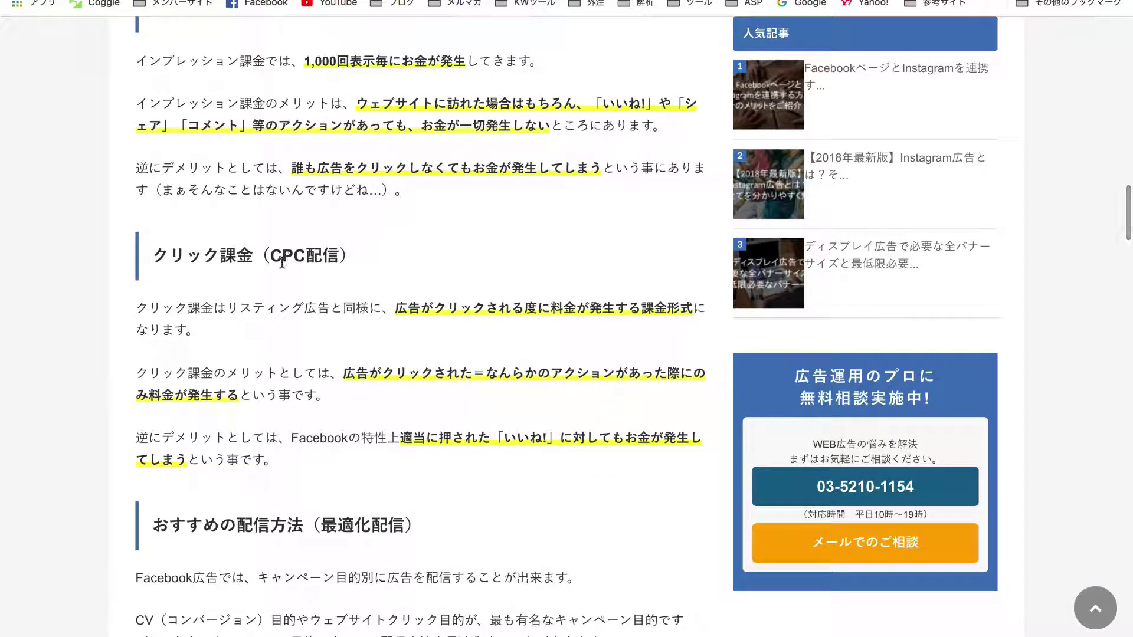
{"action": "left_click_drag", "start_coordinate": [153, 257], "coordinate": [249, 255]}
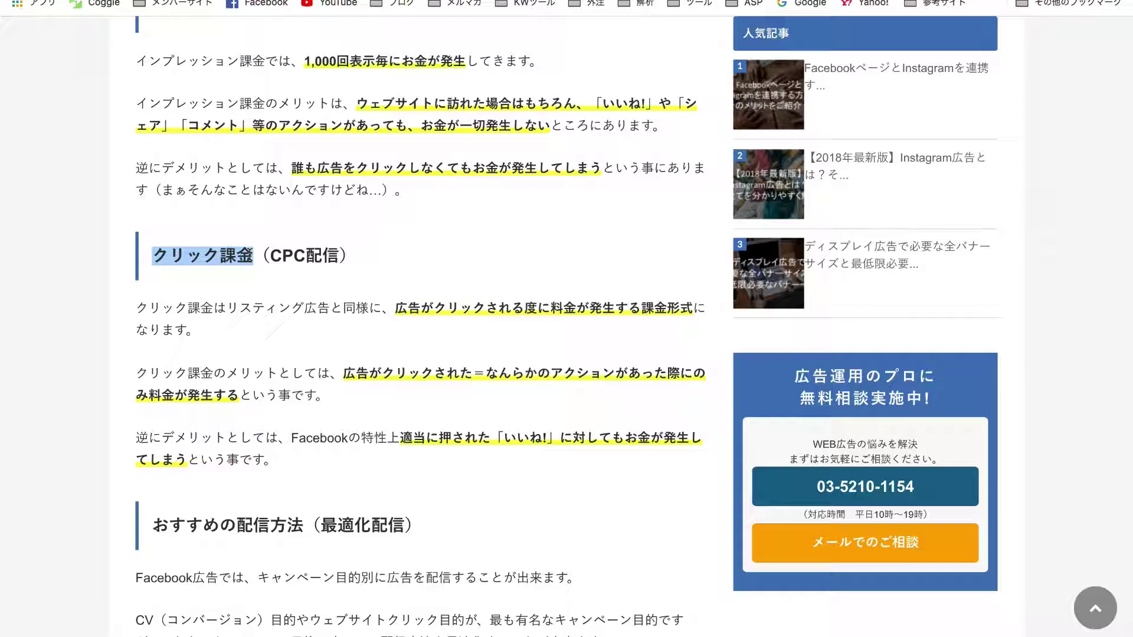
{"action": "left_click", "coordinate": [322, 303]}
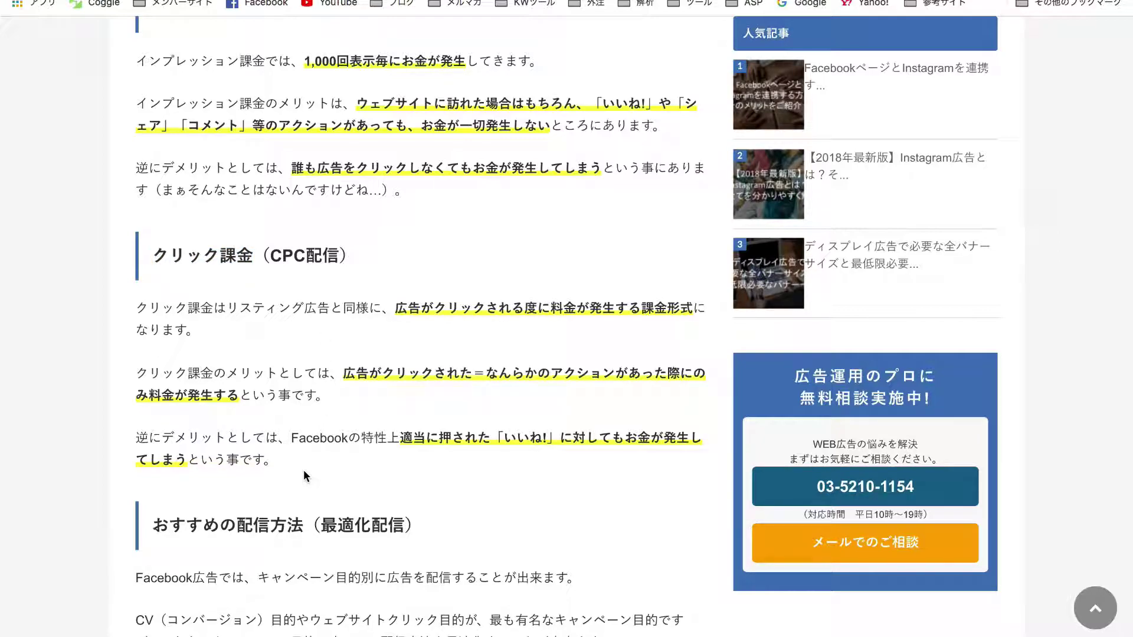
{"action": "scroll", "coordinate": [305, 476], "scroll_direction": "up", "scroll_amount": 2}
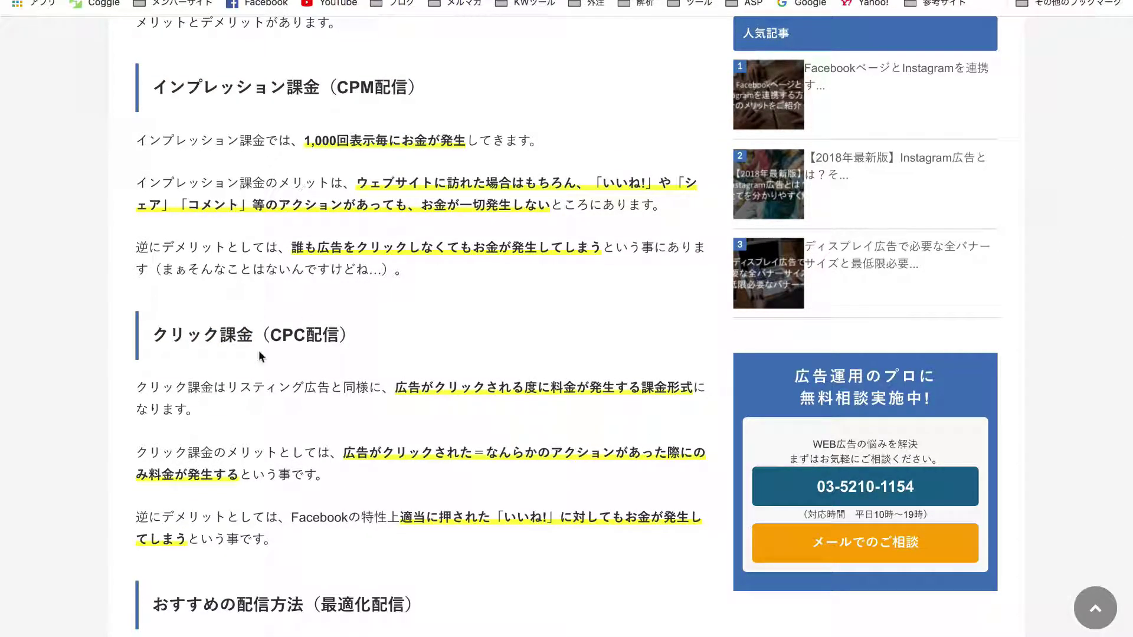
Examine the recommended optimised delivery section and its diagram comparing normal delivery with optimised delivery.
{"action": "scroll", "coordinate": [331, 372], "scroll_direction": "down", "scroll_amount": 8}
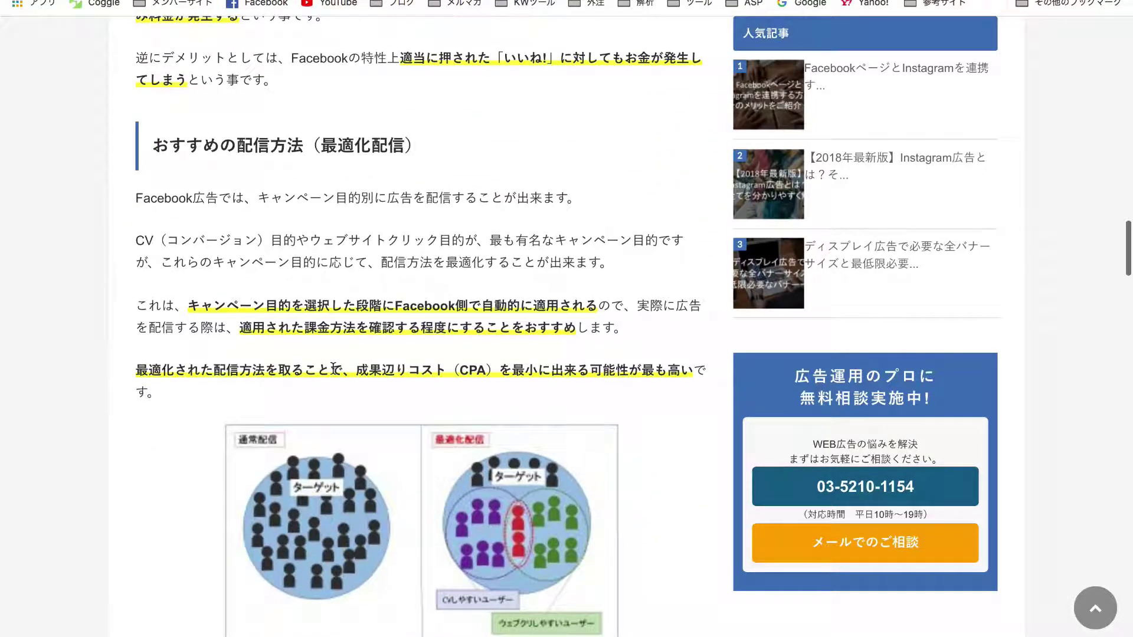
{"action": "scroll", "coordinate": [329, 339], "scroll_direction": "down", "scroll_amount": 1}
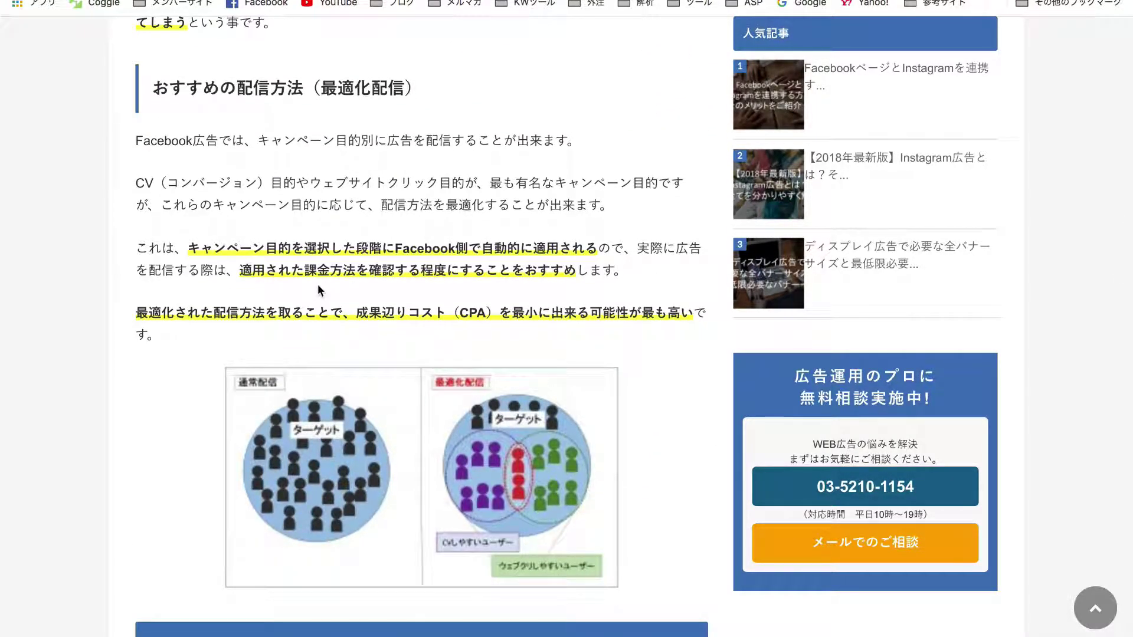
{"action": "scroll", "coordinate": [317, 334], "scroll_direction": "down", "scroll_amount": 4}
{"action": "scroll", "coordinate": [317, 333], "scroll_direction": "up", "scroll_amount": 2}
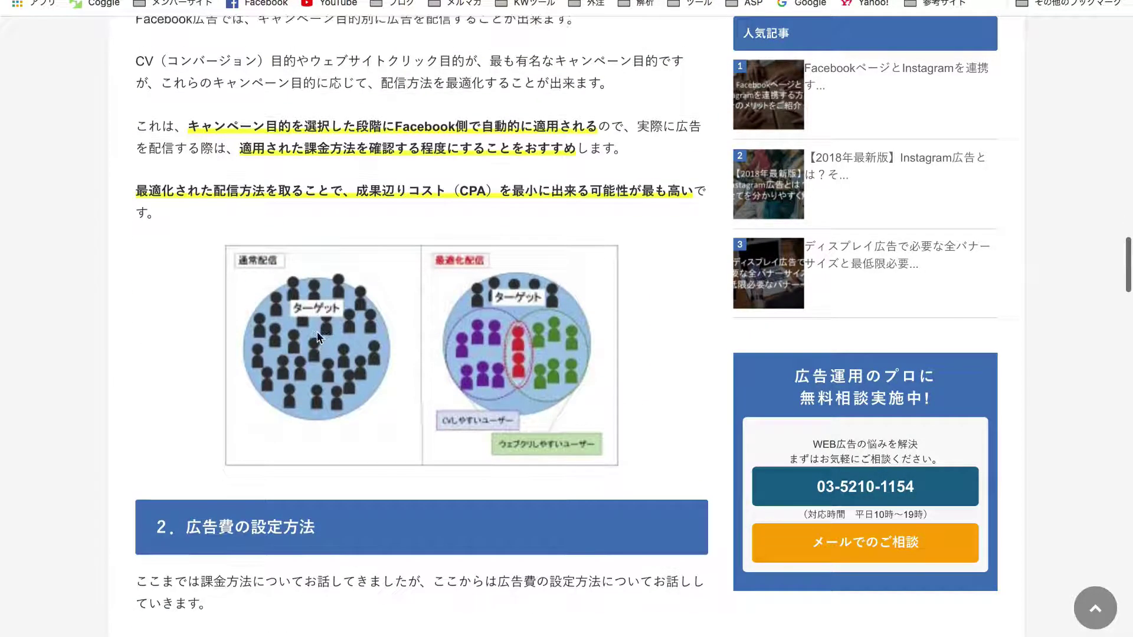
{"action": "scroll", "coordinate": [284, 214], "scroll_direction": "up", "scroll_amount": 1}
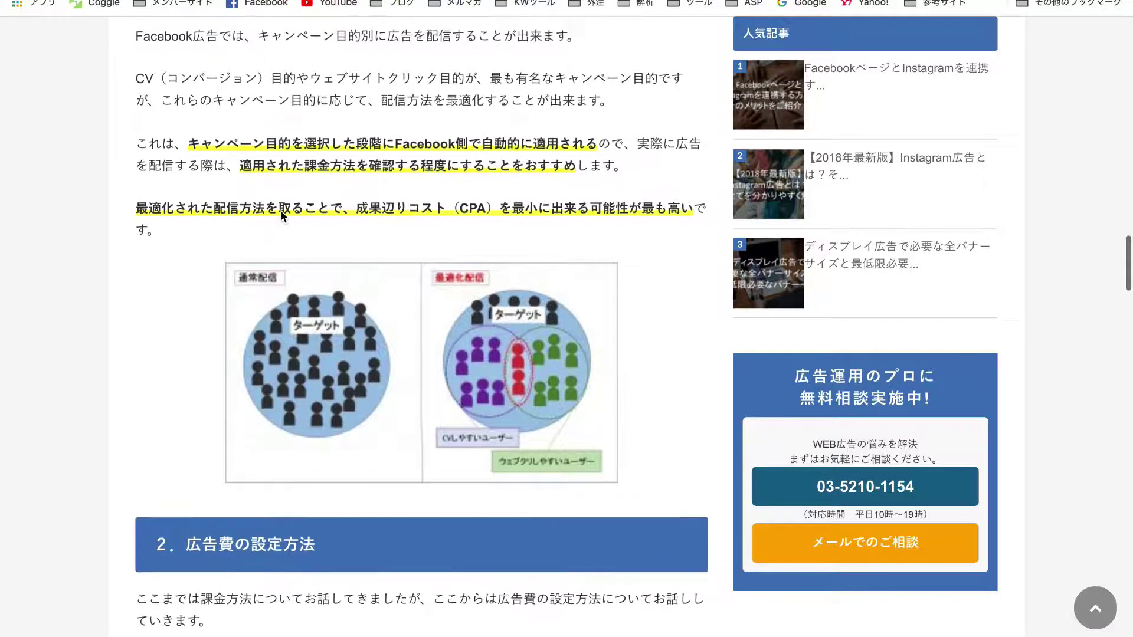
Skim the article's section on setting the ad budget, then return to the ad editor in Ads Manager.
{"action": "scroll", "coordinate": [282, 216], "scroll_direction": "down", "scroll_amount": 10}
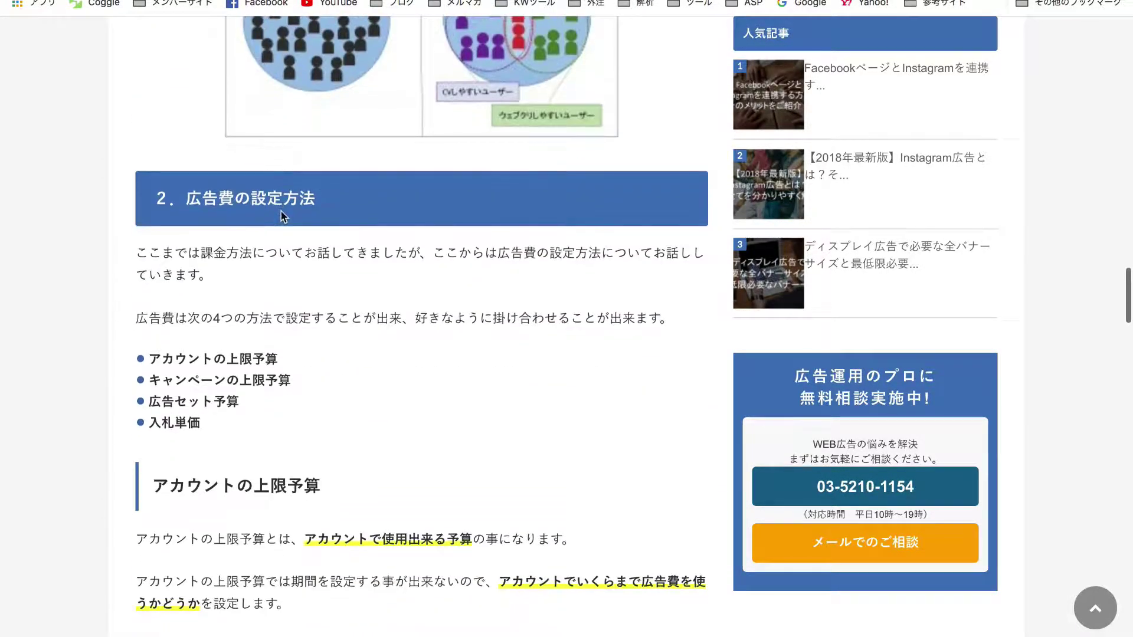
{"action": "scroll", "coordinate": [281, 213], "scroll_direction": "up", "scroll_amount": 11}
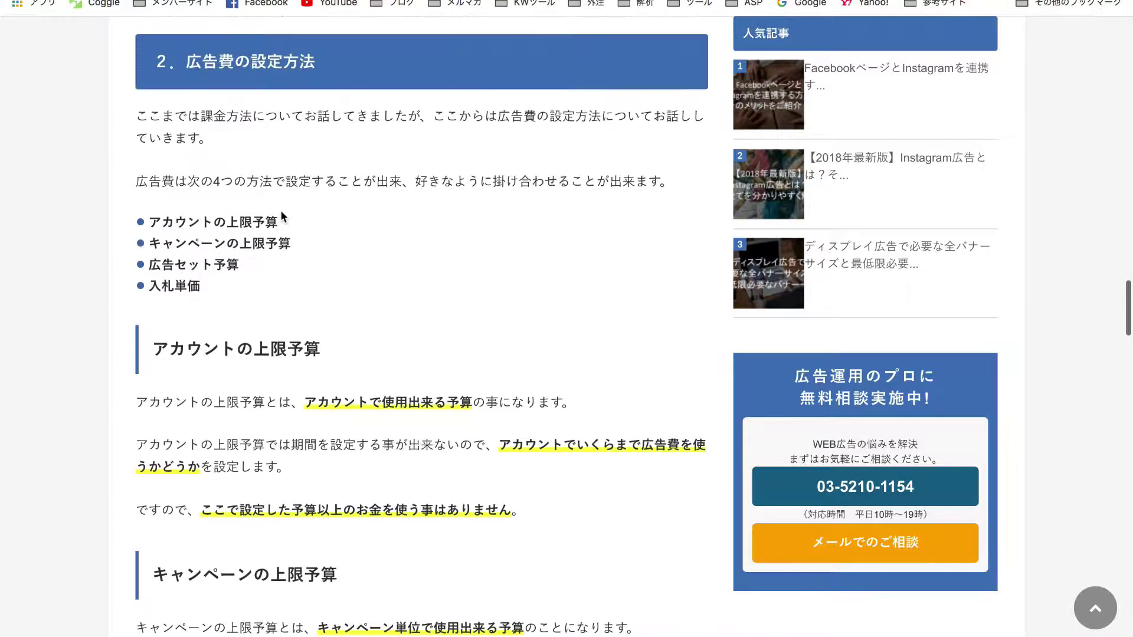
{"action": "scroll", "coordinate": [282, 216], "scroll_direction": "up", "scroll_amount": 1}
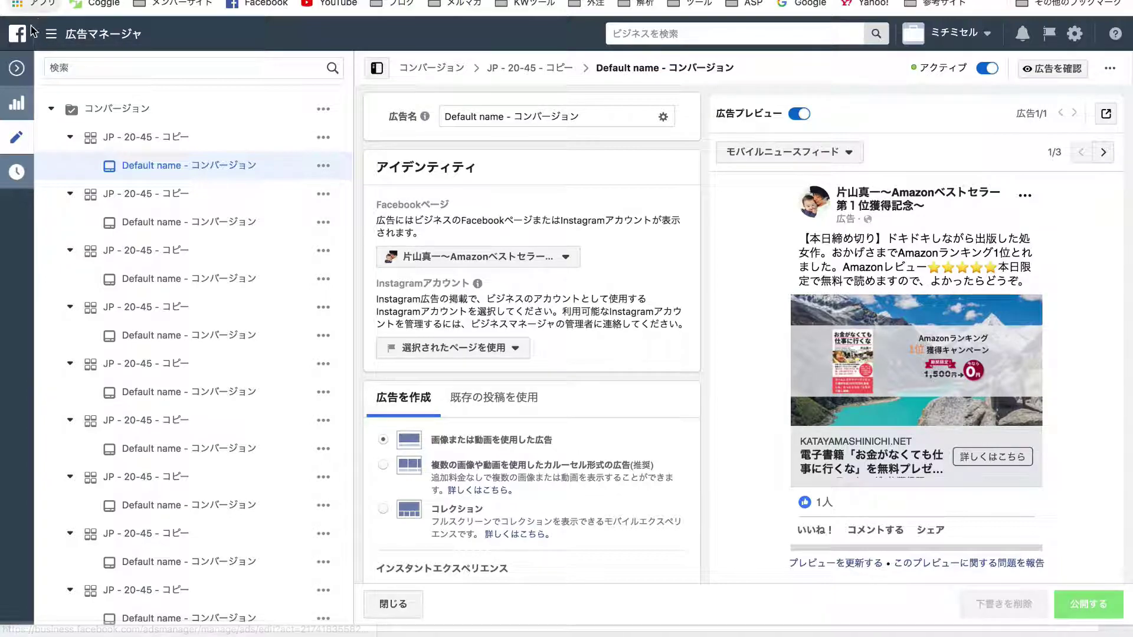
Close the ad editor and examine the ad's result, cost and リンクのクリック columns.
{"action": "left_click", "coordinate": [17, 69]}
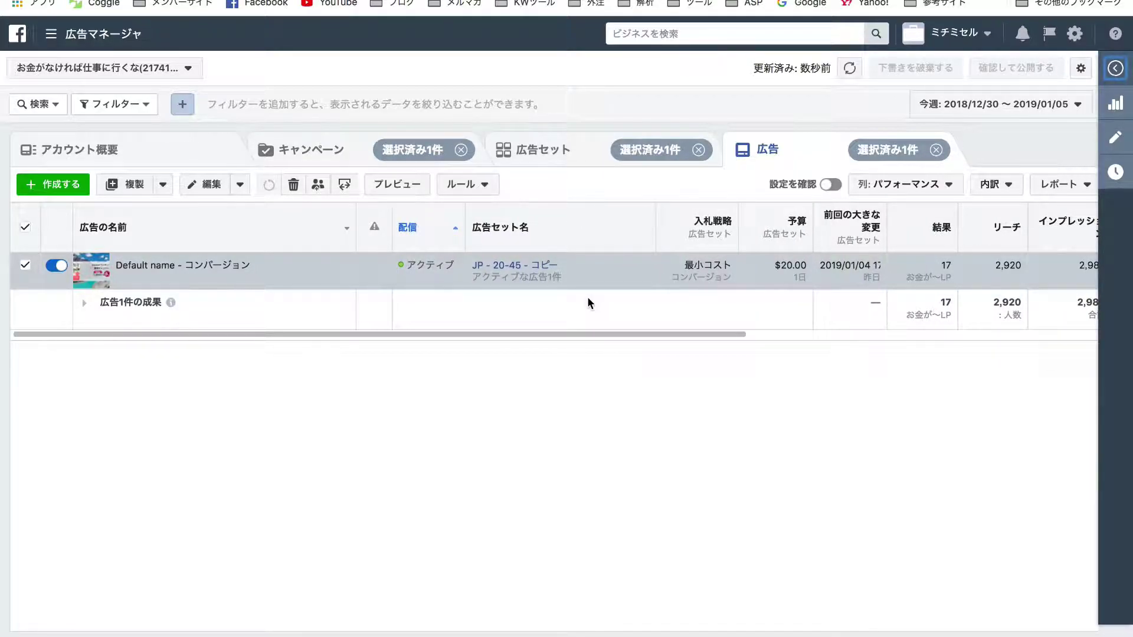
{"action": "scroll", "coordinate": [762, 272], "scroll_direction": "right", "scroll_amount": 5}
{"action": "scroll", "coordinate": [980, 263], "scroll_direction": "right", "scroll_amount": 5}
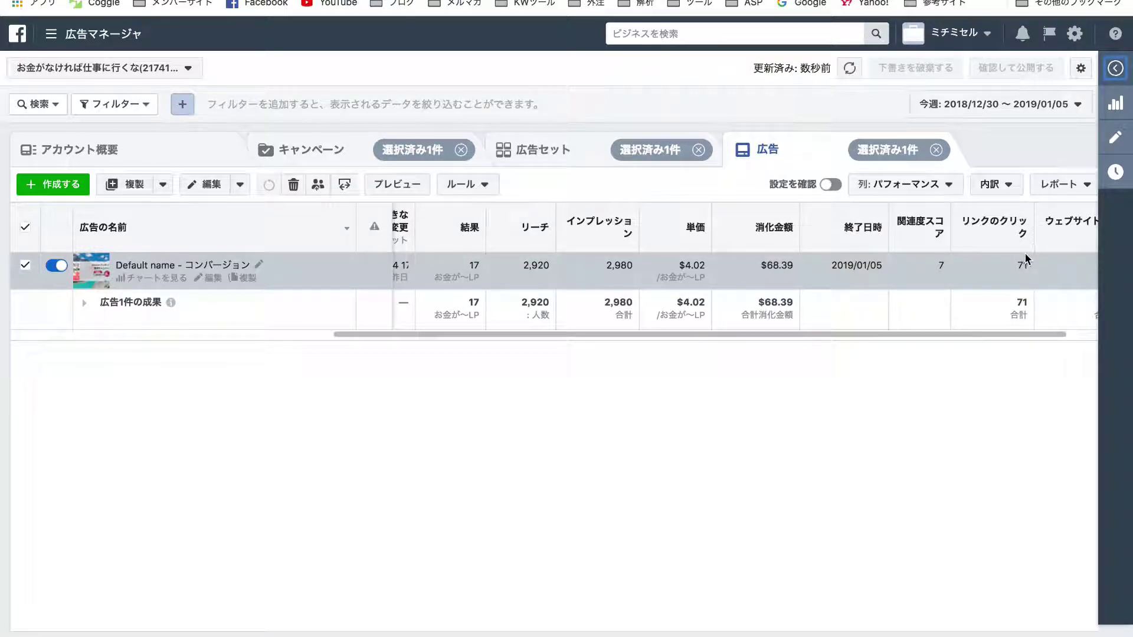
{"action": "mouse_move", "coordinate": [1006, 243]}
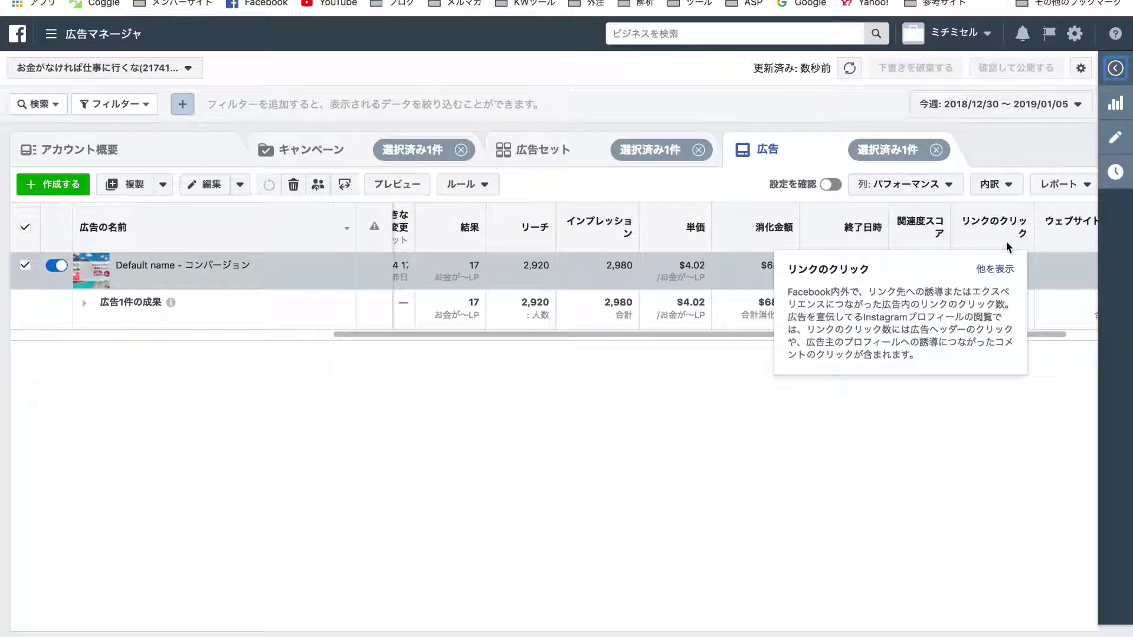
{"action": "mouse_move", "coordinate": [478, 269]}
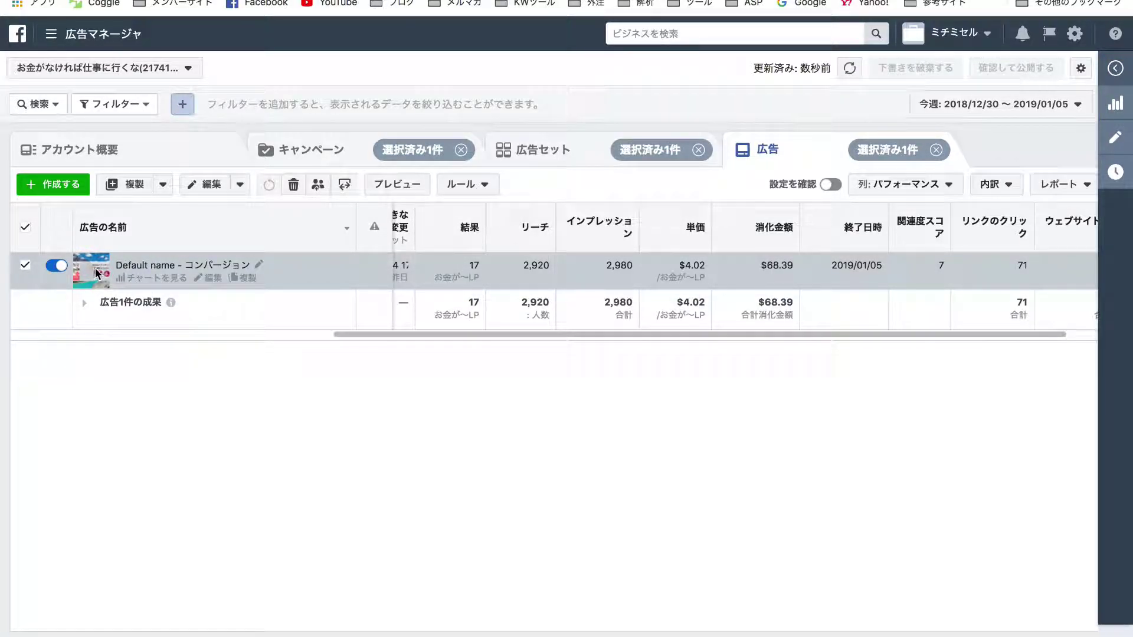
Reopen the ad in the editor and examine its mobile news feed preview, including the ad text and image.
{"action": "left_click", "coordinate": [207, 279]}
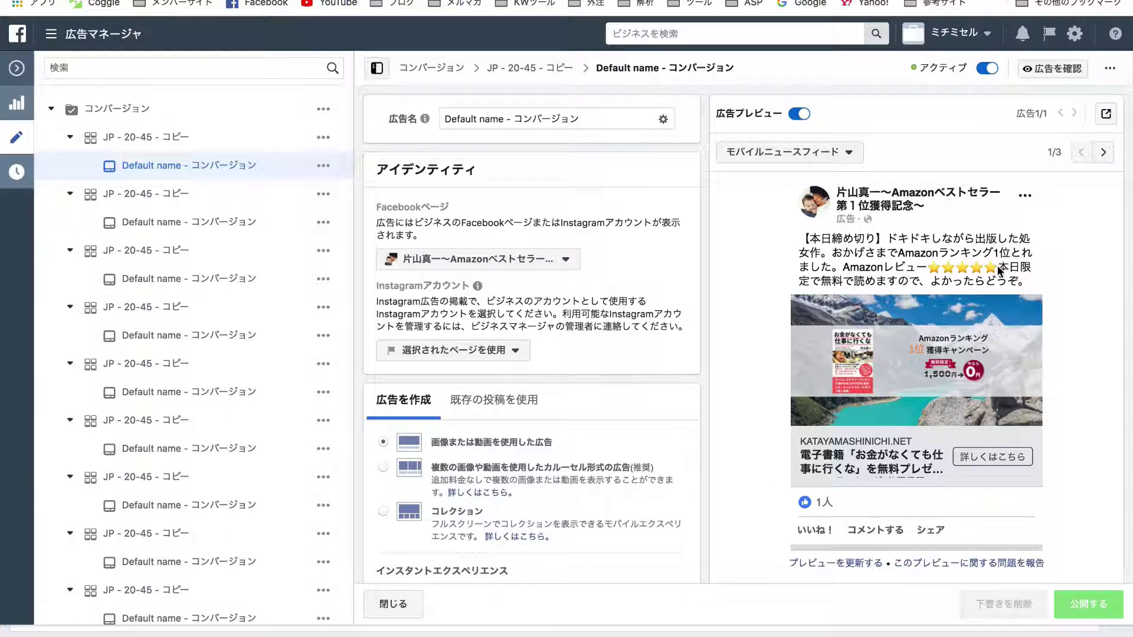
{"action": "scroll", "coordinate": [968, 326], "scroll_direction": "down", "scroll_amount": 2}
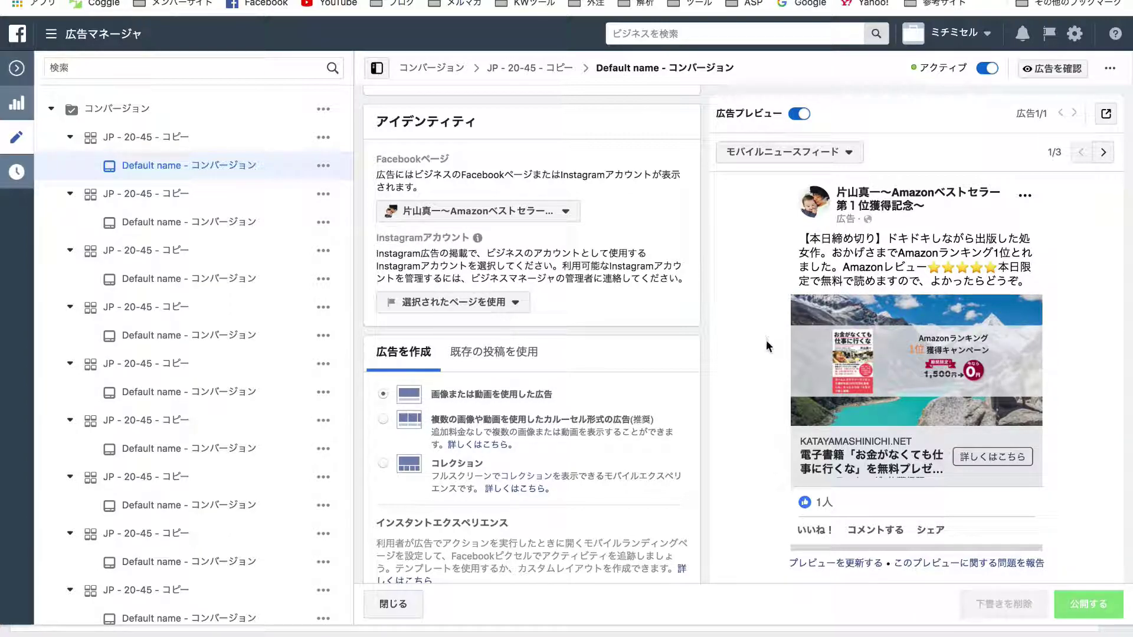
{"action": "scroll", "coordinate": [773, 366], "scroll_direction": "down", "scroll_amount": 2}
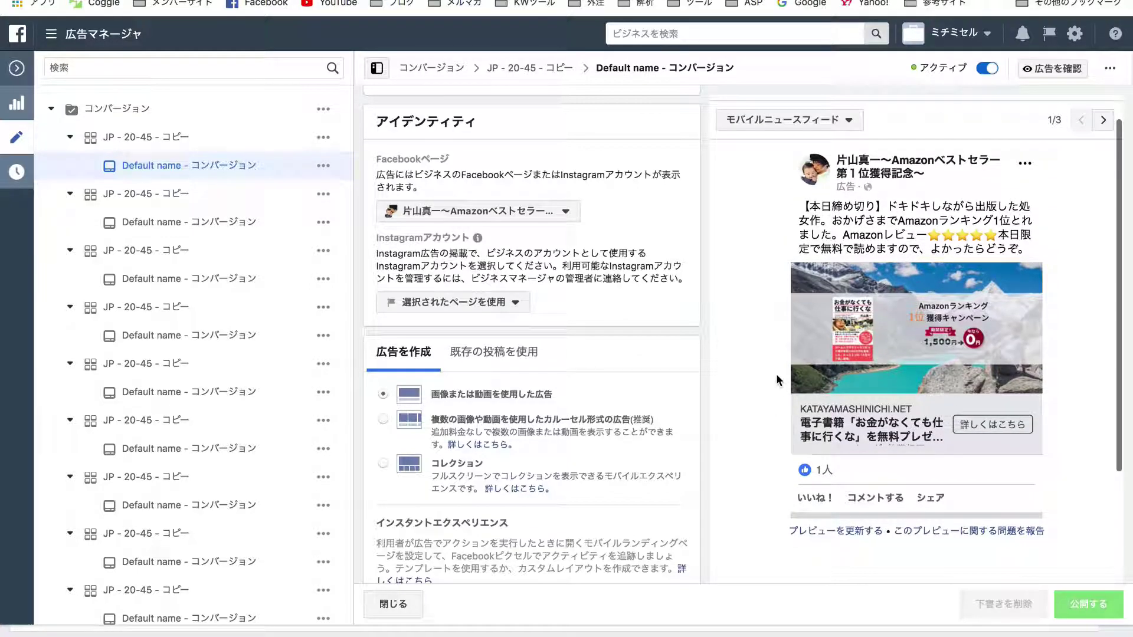
{"action": "scroll", "coordinate": [727, 349], "scroll_direction": "down", "scroll_amount": 2}
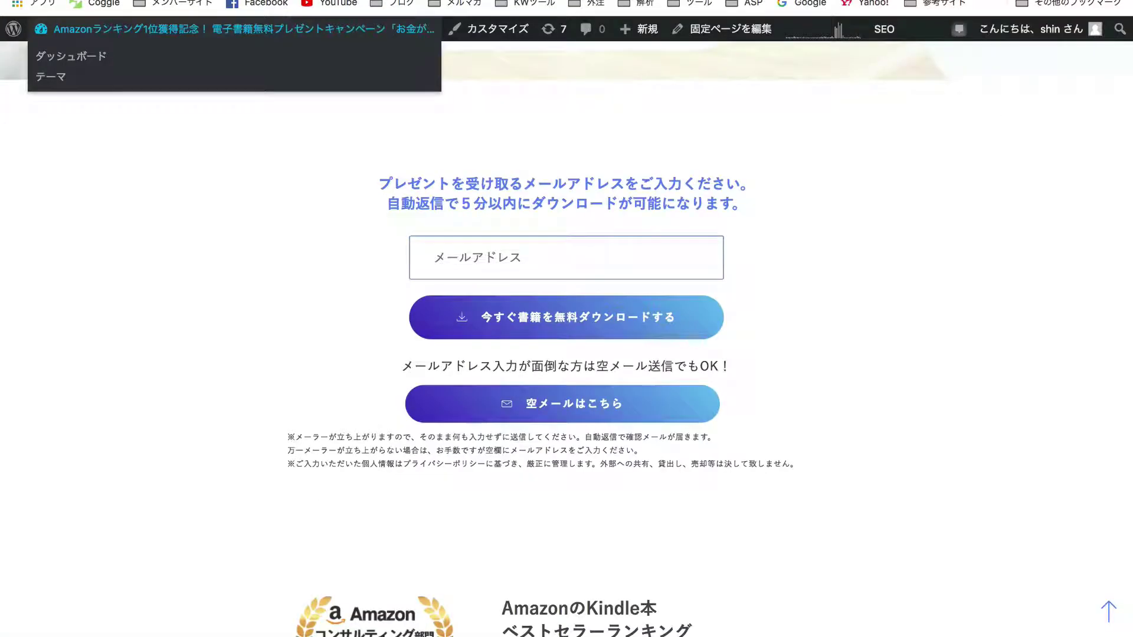
Review the landing page's headline and e-mail registration form, then return to the ad editor in Ads Manager.
{"action": "scroll", "coordinate": [430, 175], "scroll_direction": "up", "scroll_amount": 10}
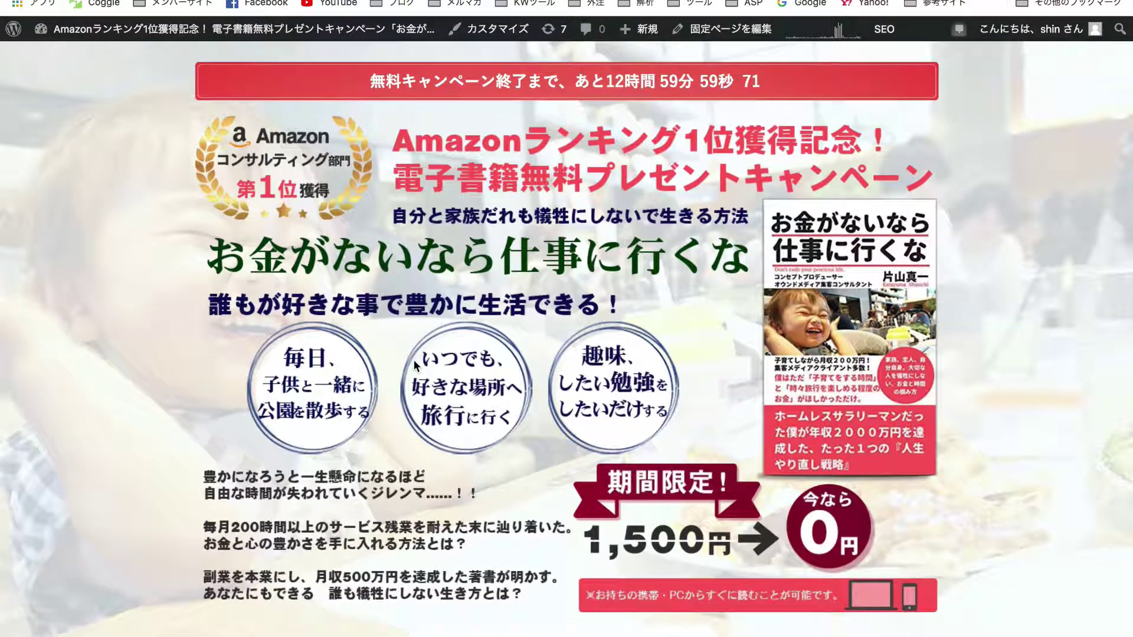
{"action": "scroll", "coordinate": [415, 363], "scroll_direction": "down", "scroll_amount": 9}
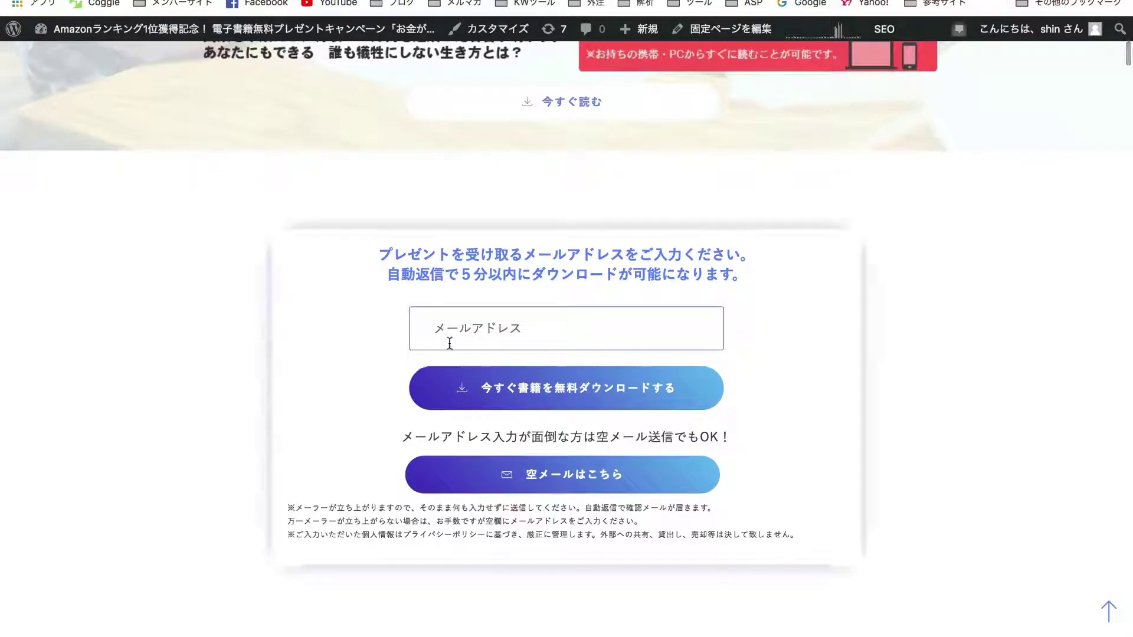
{"action": "left_click", "coordinate": [470, 336]}
{"action": "left_click", "coordinate": [465, 201]}
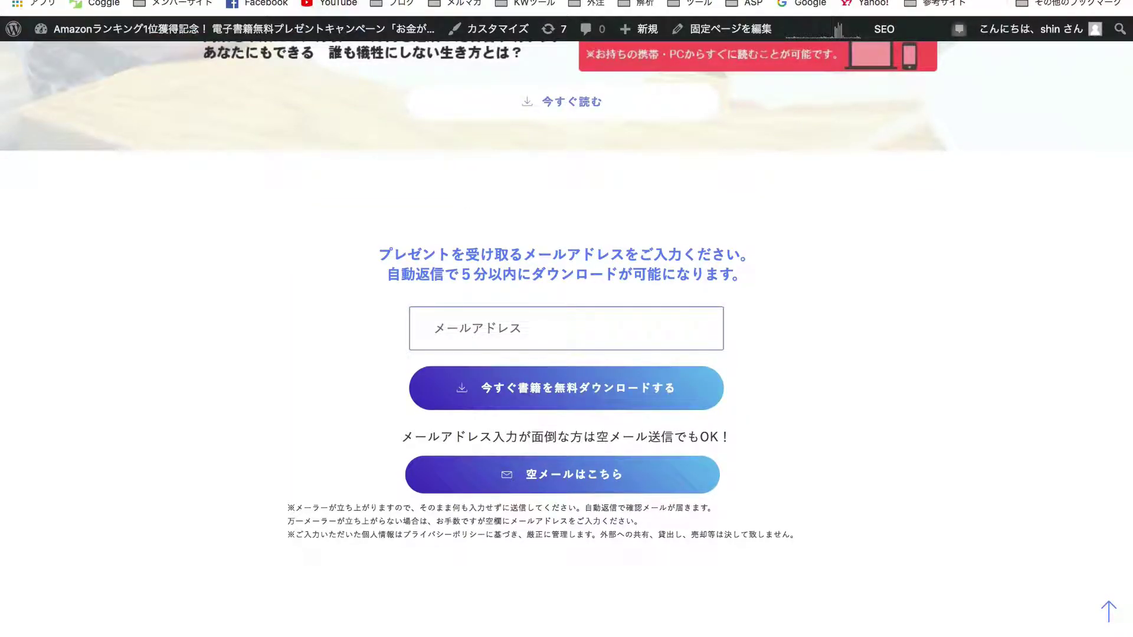
{"action": "key", "text": "ctrl+Tab"}
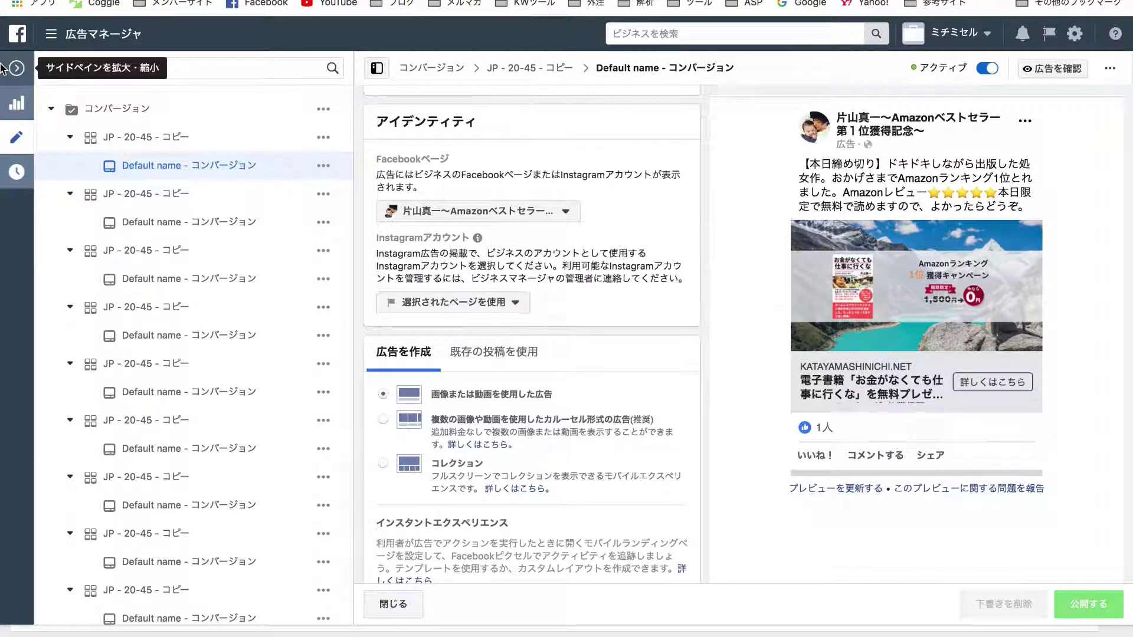
Close the ad editor and examine the ad sets list across to the ウェブサイト購入 column.
{"action": "left_click", "coordinate": [17, 70]}
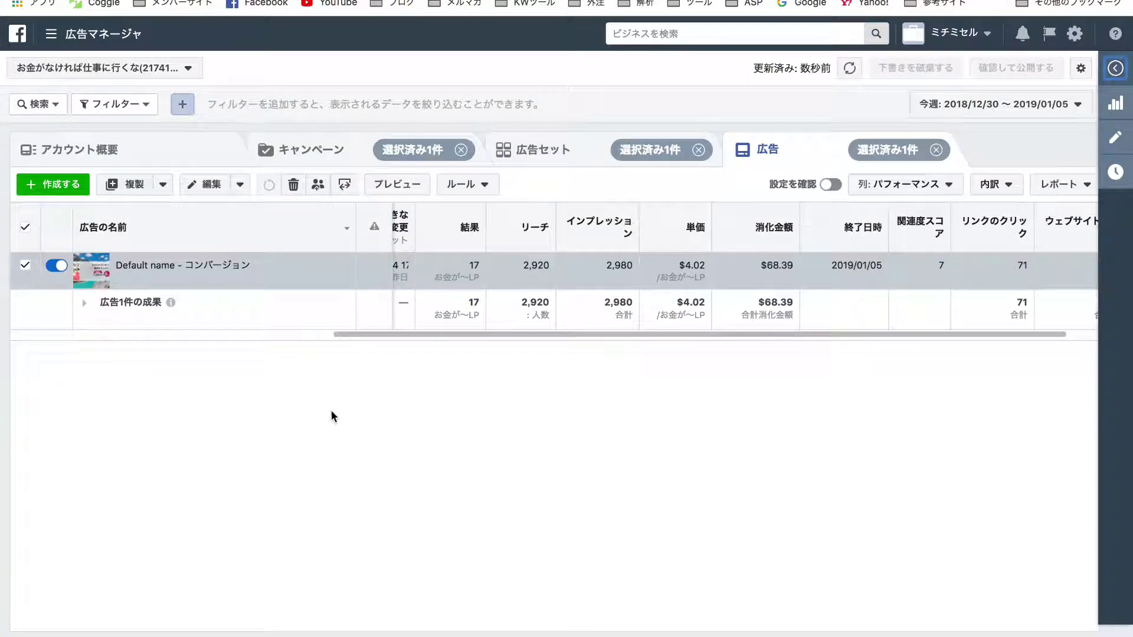
{"action": "scroll", "coordinate": [529, 324], "scroll_direction": "left", "scroll_amount": 5}
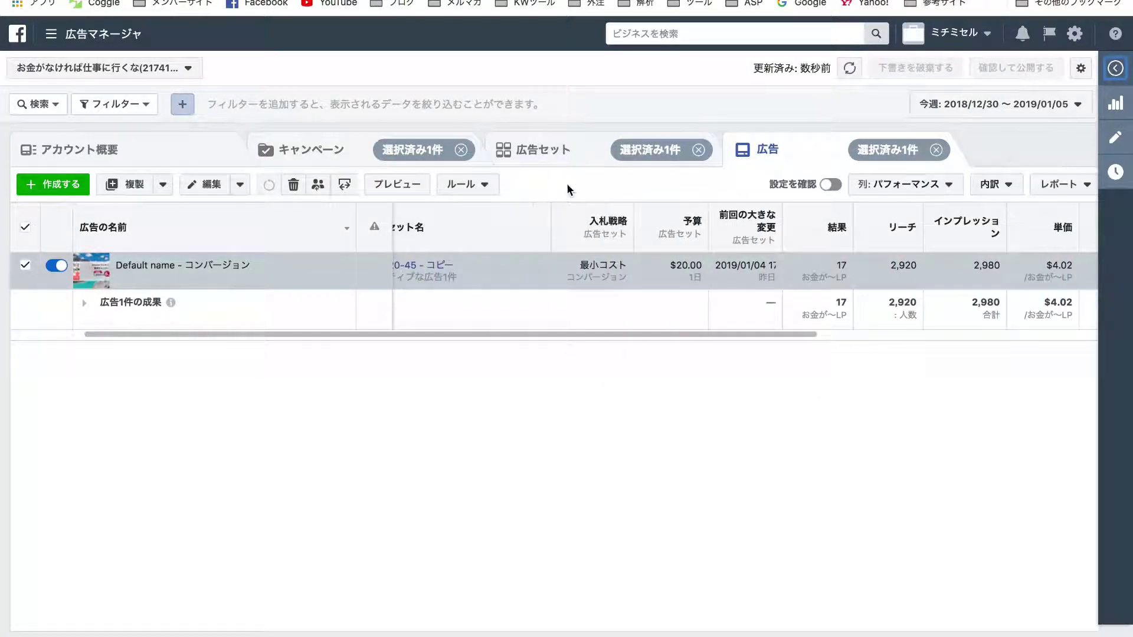
{"action": "left_click", "coordinate": [542, 156]}
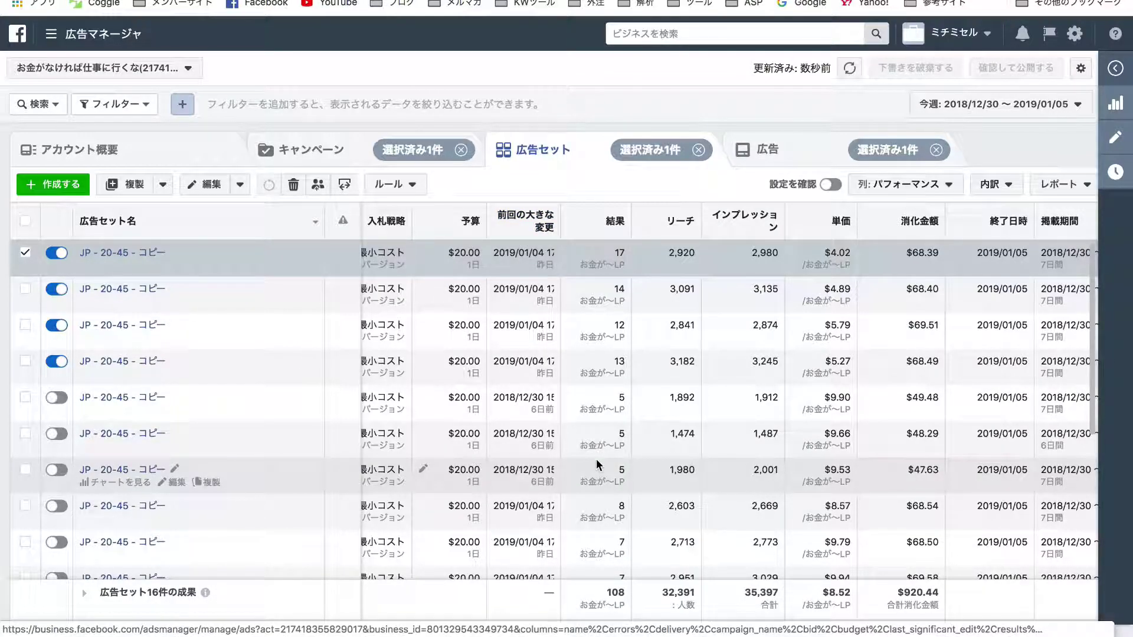
{"action": "scroll", "coordinate": [734, 380], "scroll_direction": "right", "scroll_amount": 3}
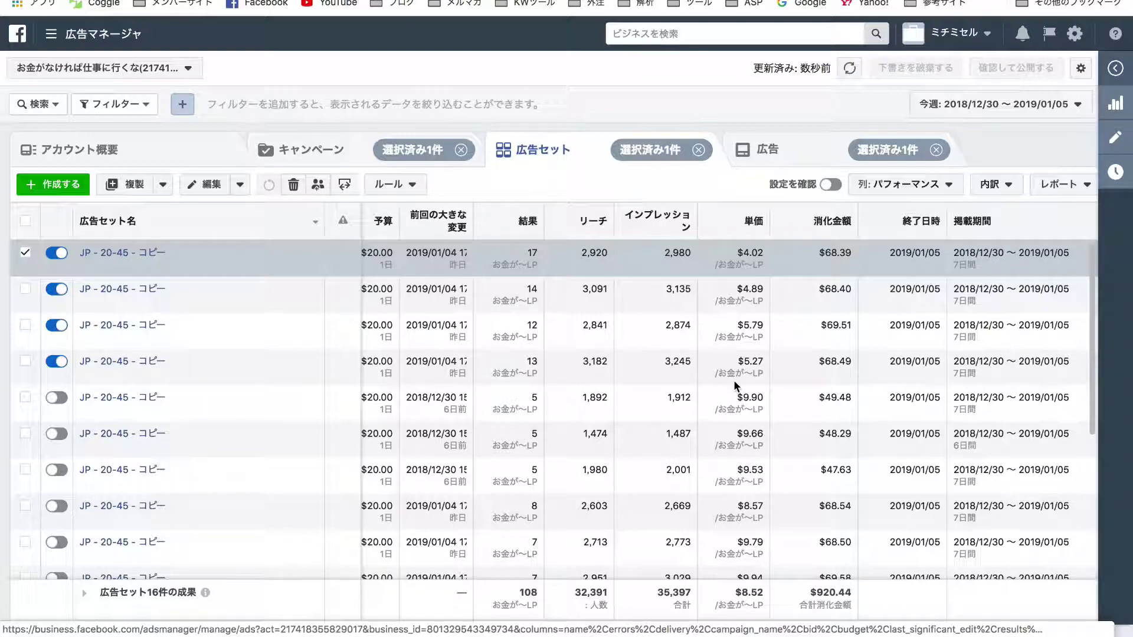
{"action": "scroll", "coordinate": [744, 357], "scroll_direction": "right", "scroll_amount": 5}
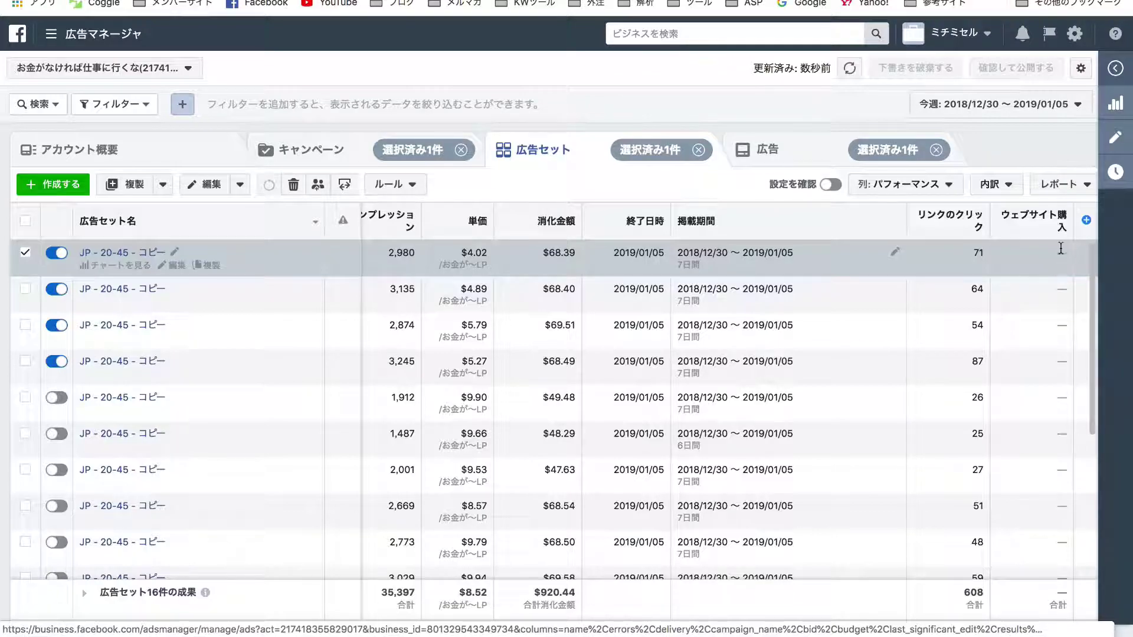
{"action": "mouse_move", "coordinate": [1051, 230]}
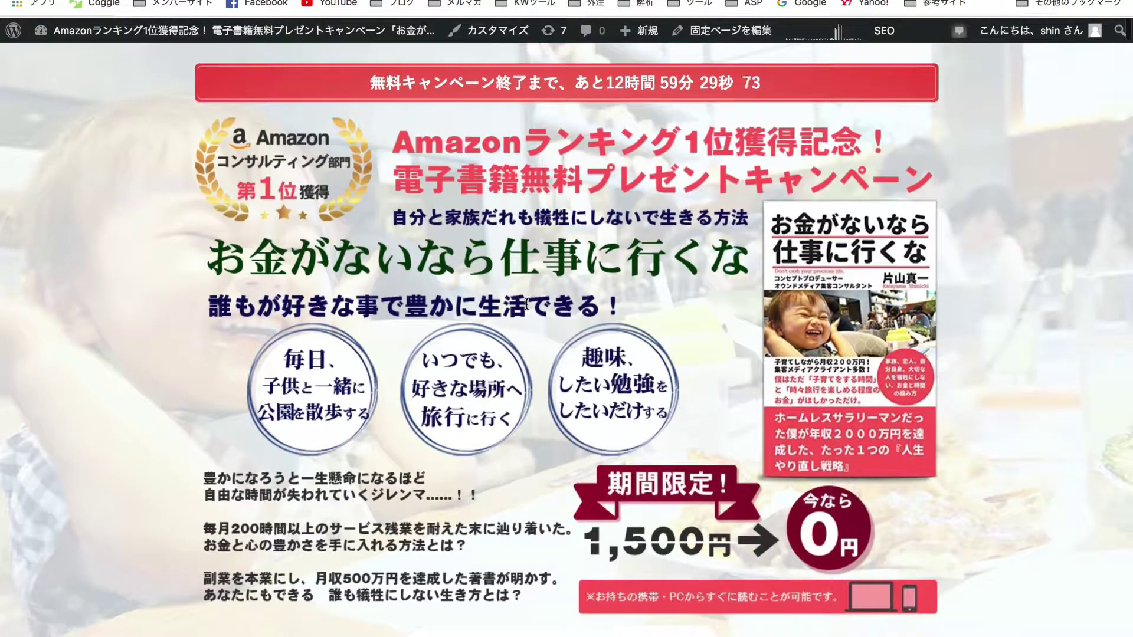
Look over the free e-book landing page once more and return to the ad sets list.
{"action": "scroll", "coordinate": [527, 304], "scroll_direction": "down", "scroll_amount": 10}
{"action": "scroll", "coordinate": [526, 304], "scroll_direction": "down", "scroll_amount": 1}
{"action": "left_click", "coordinate": [542, 308]}
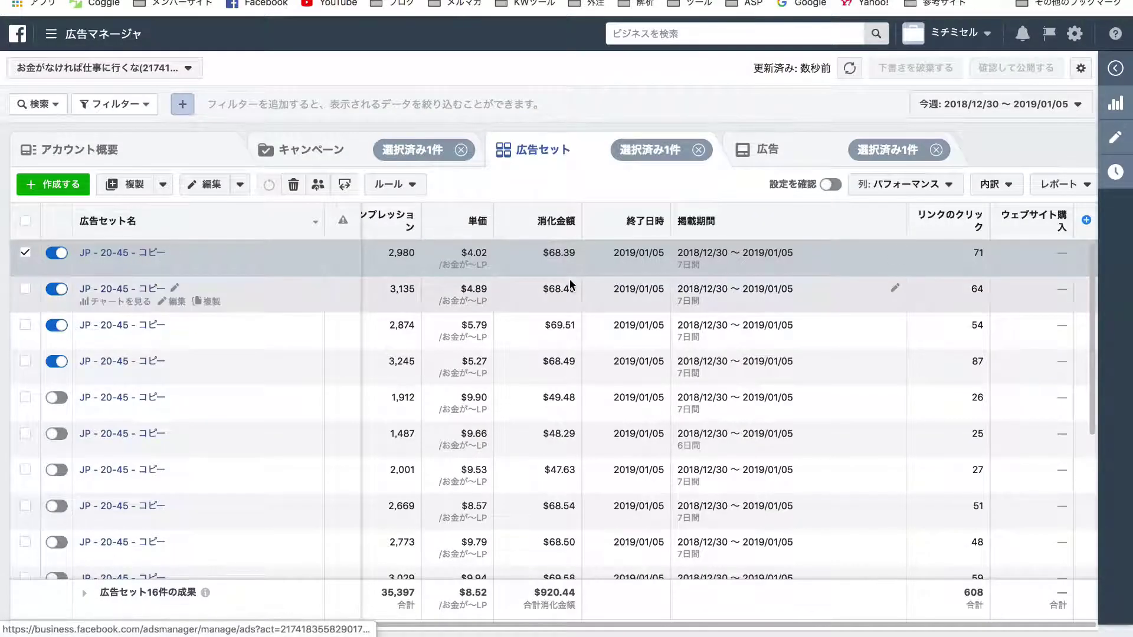
Compare the ad sets' cost, リンクのクリック and ウェブサイト購入 columns and read the link clicks definition.
{"action": "scroll", "coordinate": [662, 280], "scroll_direction": "left", "scroll_amount": 2}
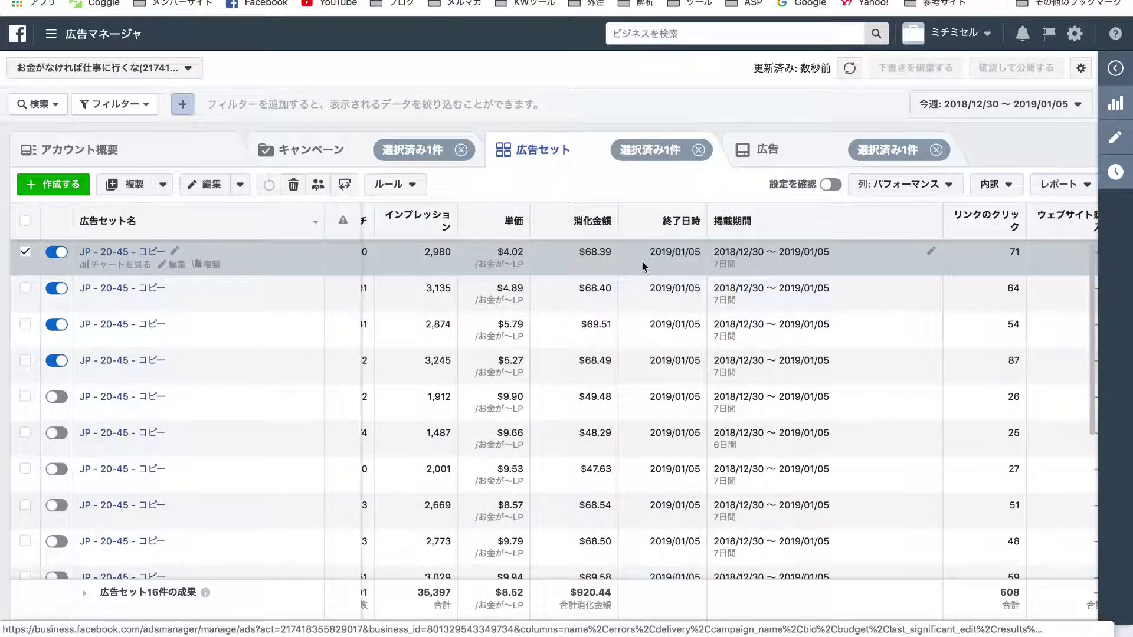
{"action": "scroll", "coordinate": [643, 266], "scroll_direction": "right", "scroll_amount": 1}
{"action": "scroll", "coordinate": [644, 267], "scroll_direction": "right", "scroll_amount": 1}
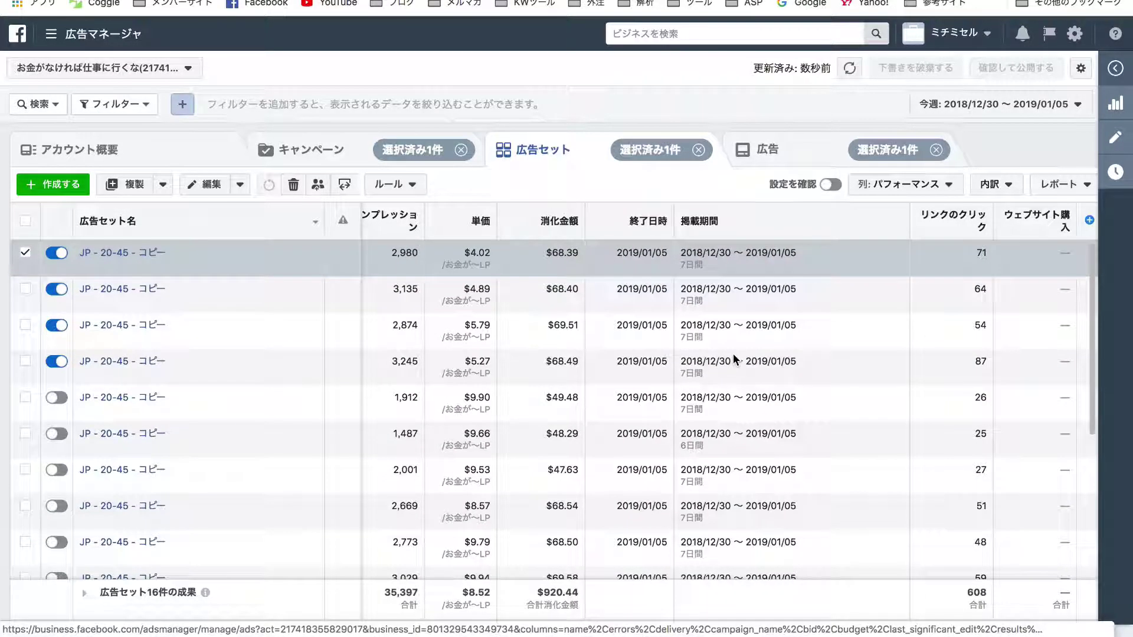
{"action": "mouse_move", "coordinate": [1047, 231]}
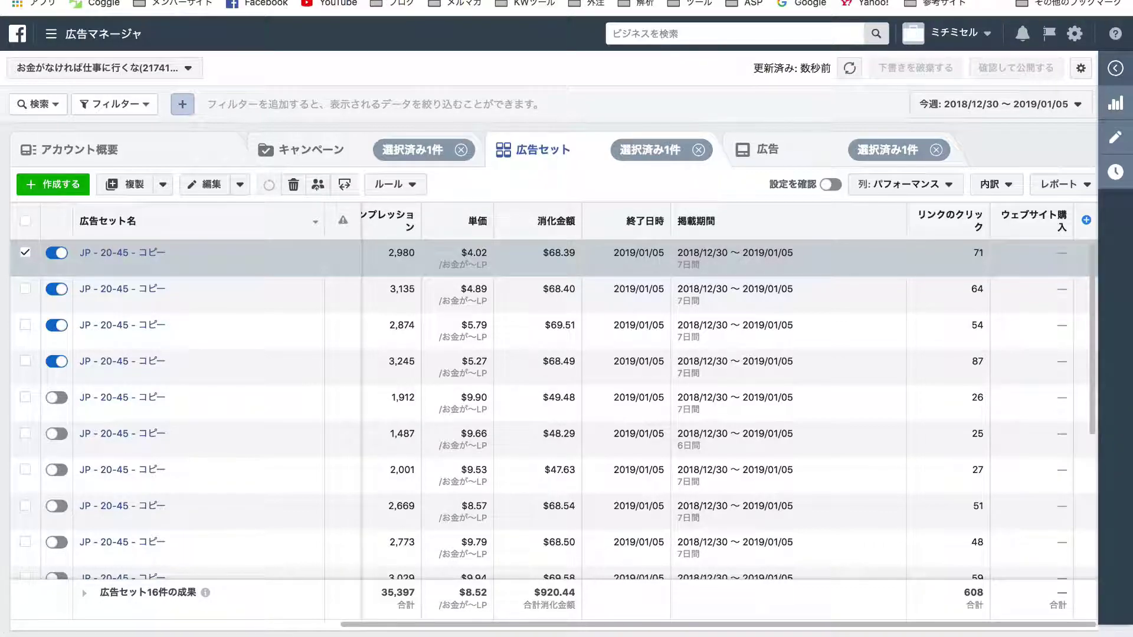
{"action": "mouse_move", "coordinate": [950, 220]}
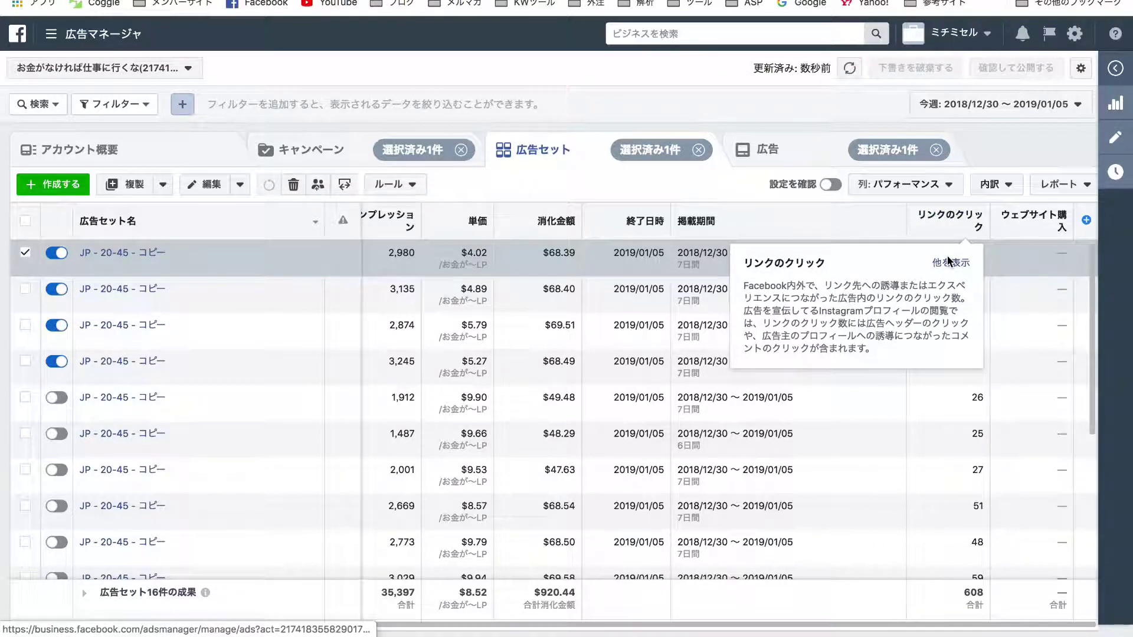
Sort the ad sets by 掲載期間 and glance over the reordered list.
{"action": "left_click", "coordinate": [827, 232]}
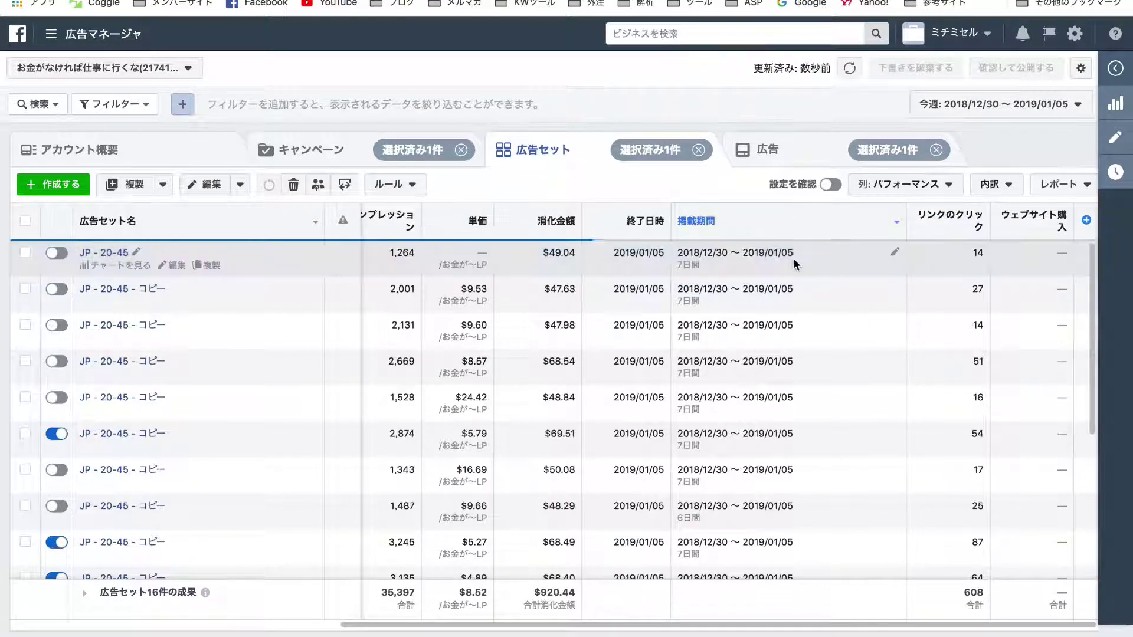
{"action": "scroll", "coordinate": [795, 259], "scroll_direction": "down", "scroll_amount": 1}
{"action": "scroll", "coordinate": [795, 259], "scroll_direction": "up", "scroll_amount": 2}
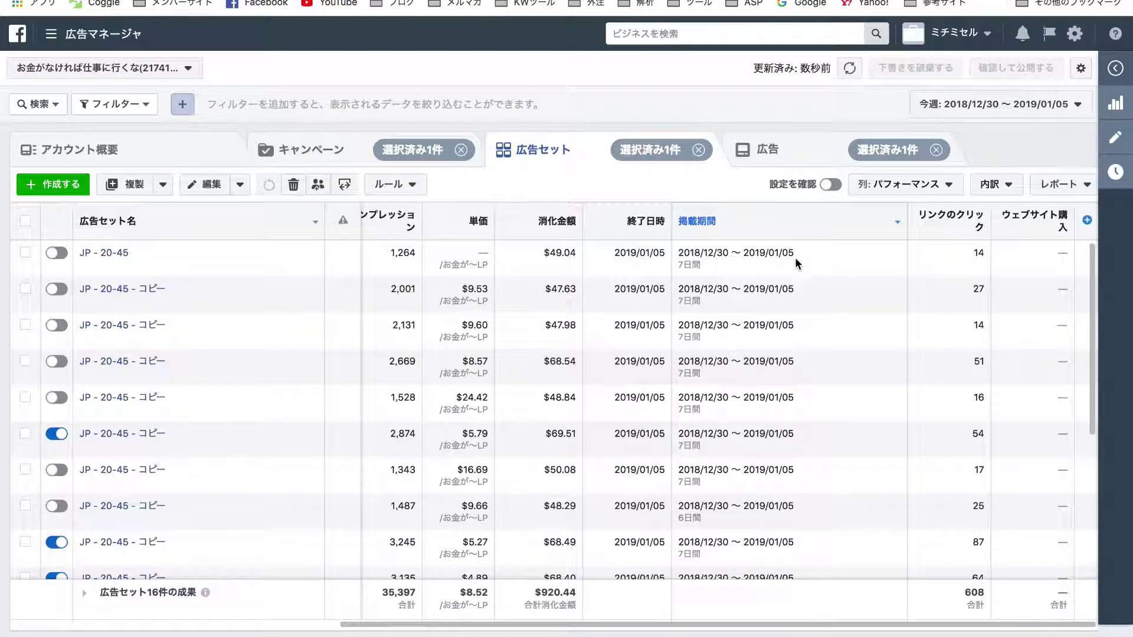
Reopen the お金がなければ仕事に行くな ad account from the Business Manager home and go to its ピクセル page in Events Manager.
{"action": "left_click", "coordinate": [24, 38]}
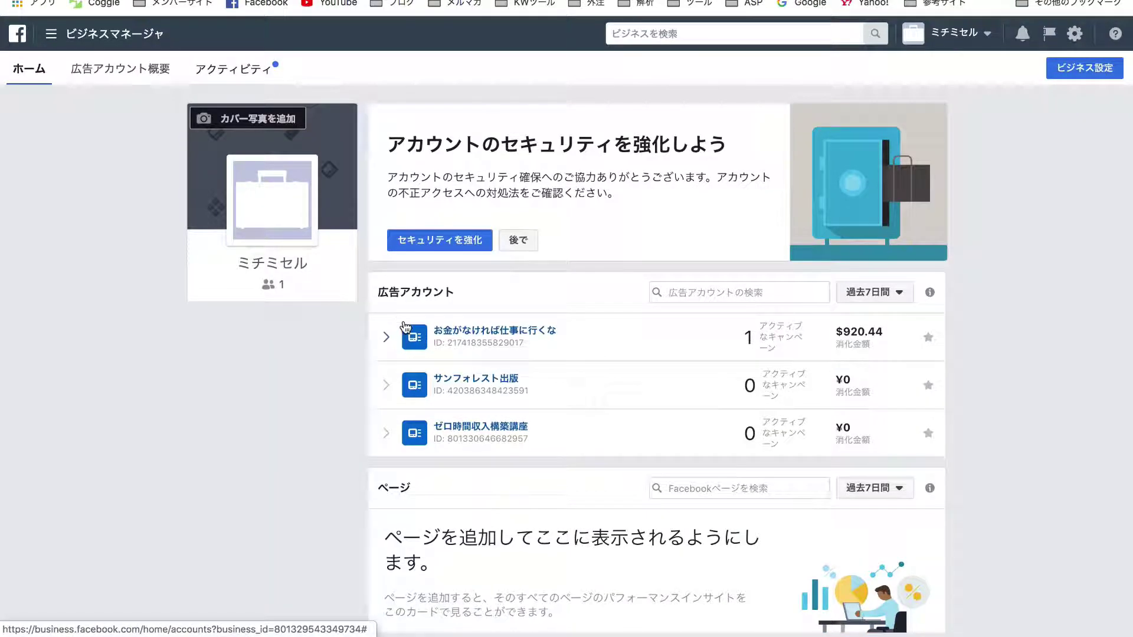
{"action": "left_click", "coordinate": [581, 331]}
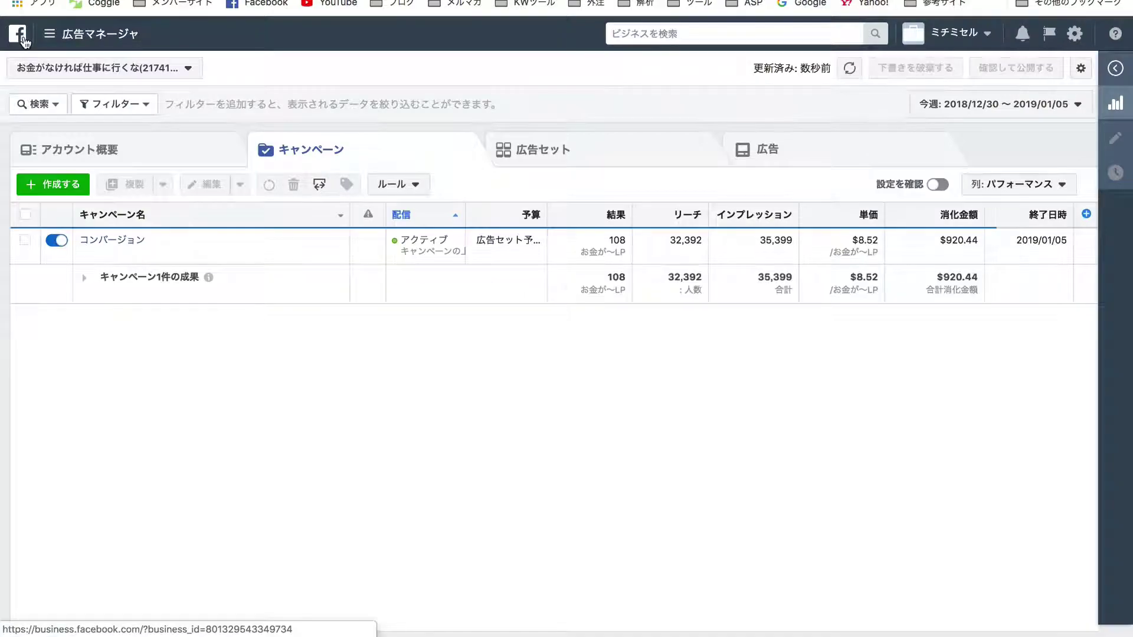
{"action": "left_click", "coordinate": [86, 41]}
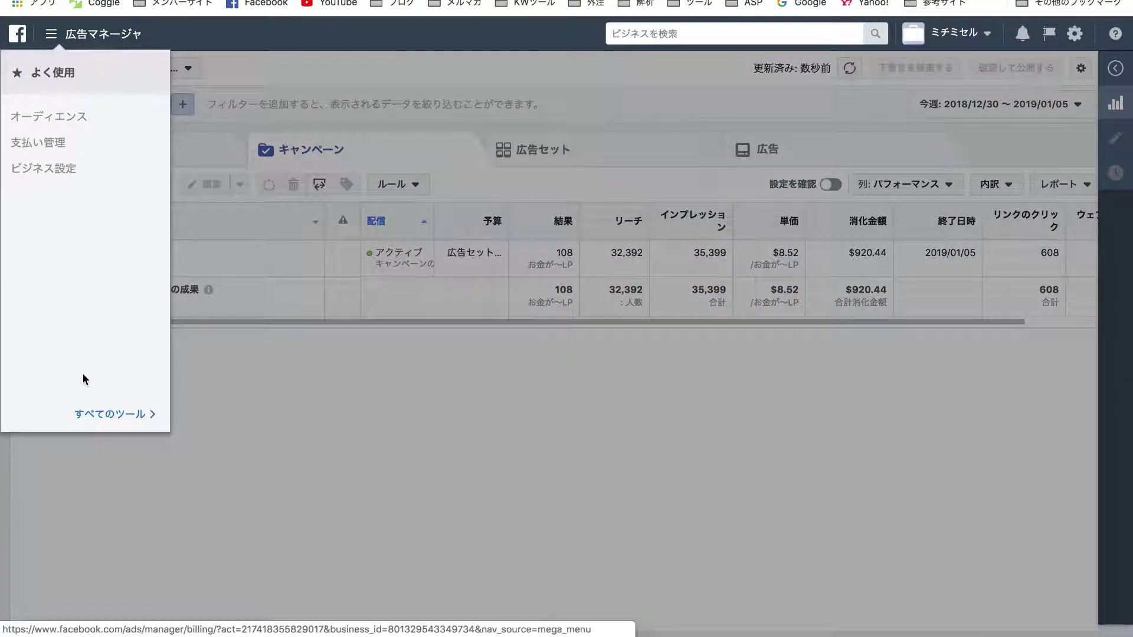
{"action": "left_click", "coordinate": [115, 415]}
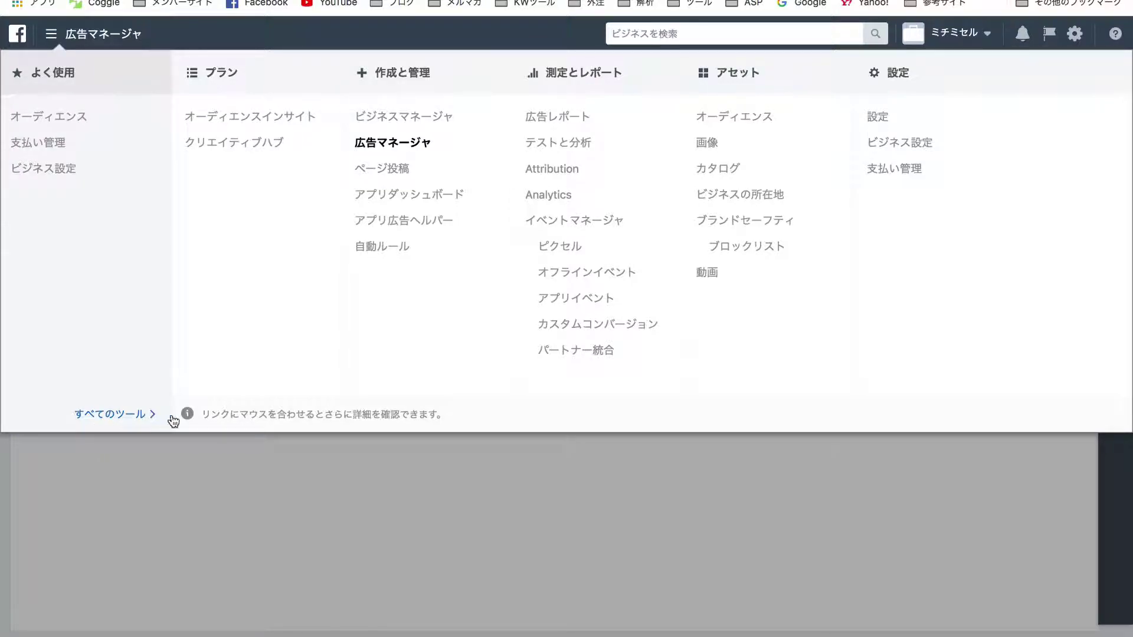
{"action": "left_click", "coordinate": [567, 257]}
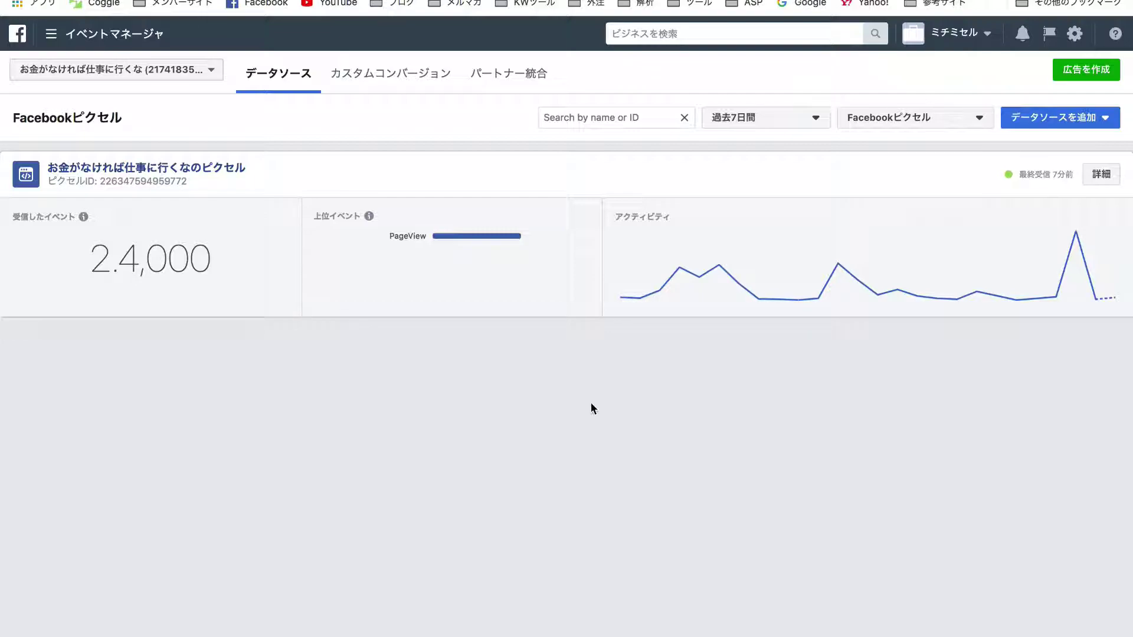
Open the details of the お金がなければ仕事に行くな pixel and examine its PageView activity.
{"action": "left_click", "coordinate": [206, 173]}
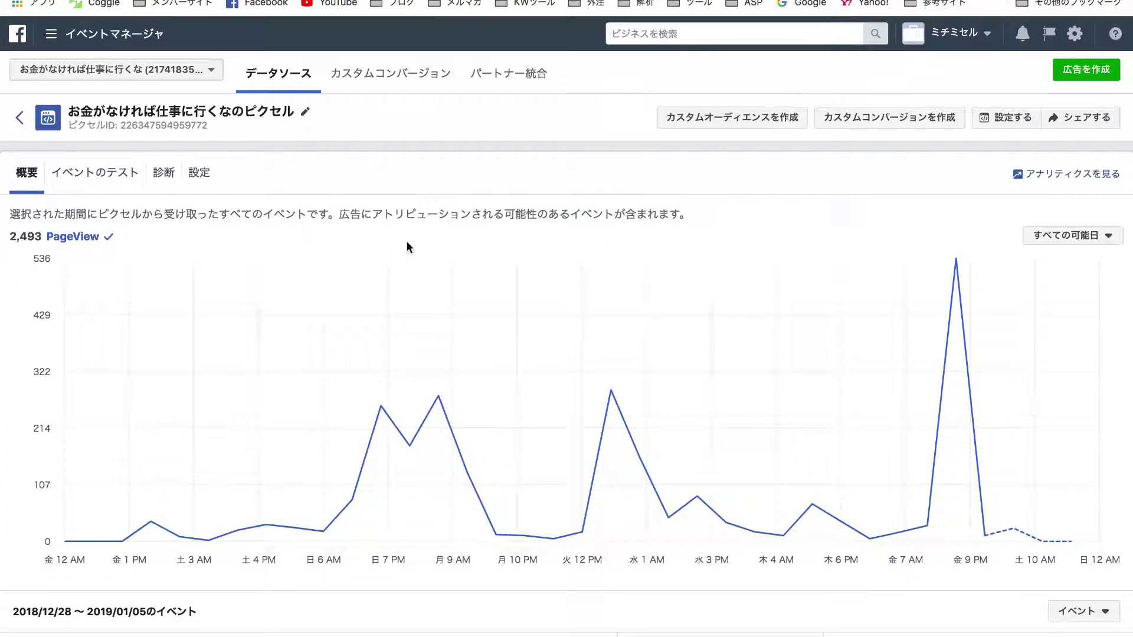
{"action": "scroll", "coordinate": [388, 259], "scroll_direction": "left", "scroll_amount": 5}
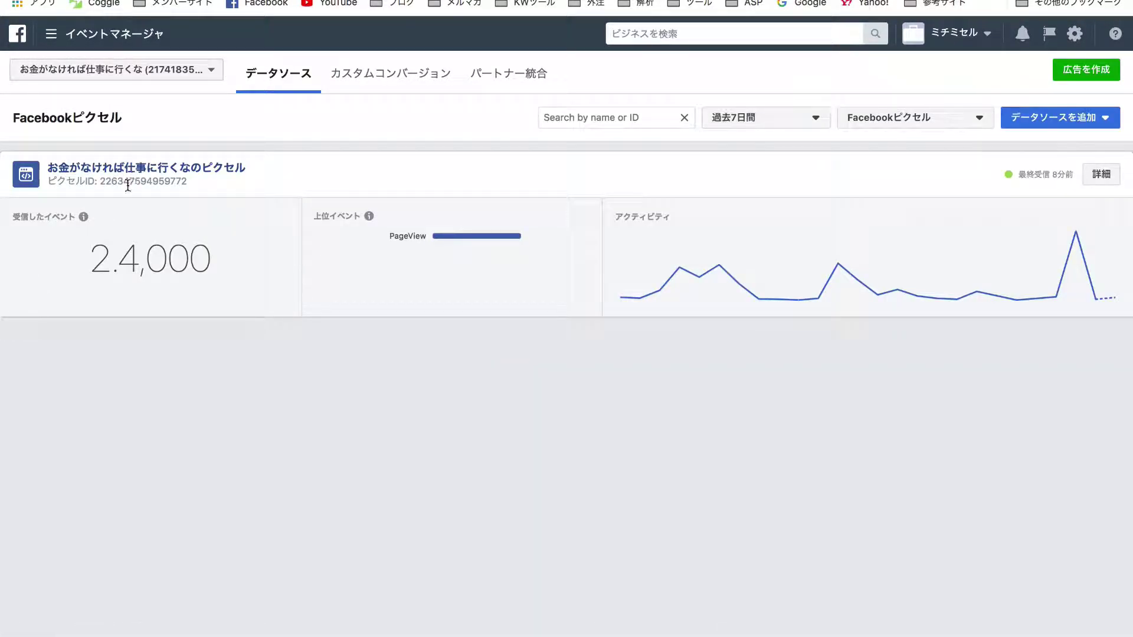
{"action": "left_click", "coordinate": [159, 171]}
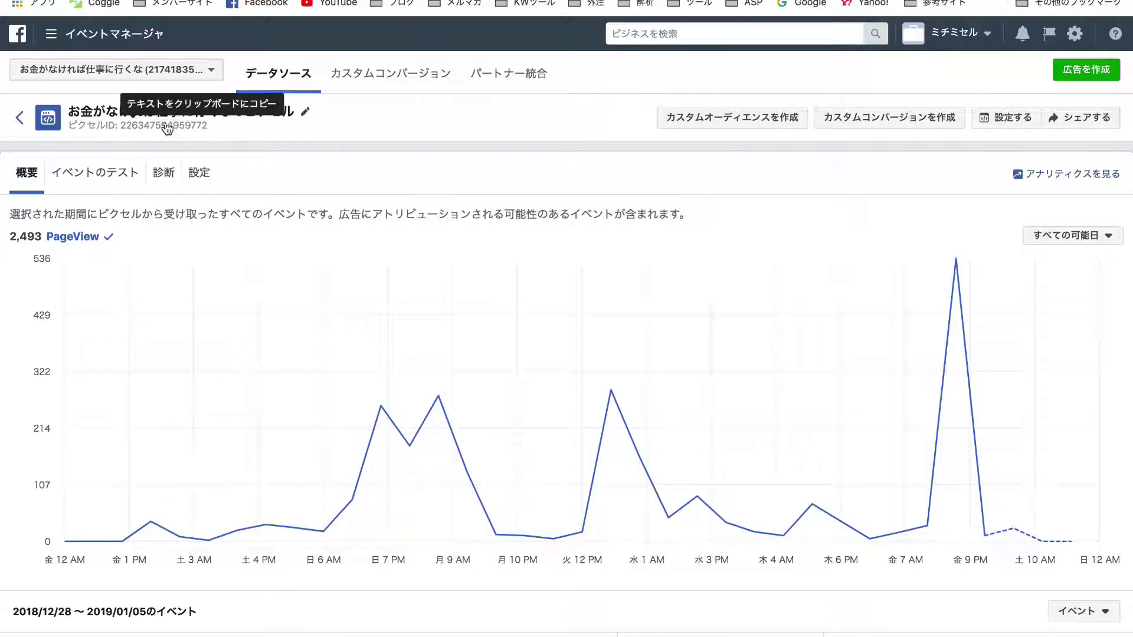
Show the list of ad accounts in Events Manager and look through the available accounts.
{"action": "left_click", "coordinate": [180, 71]}
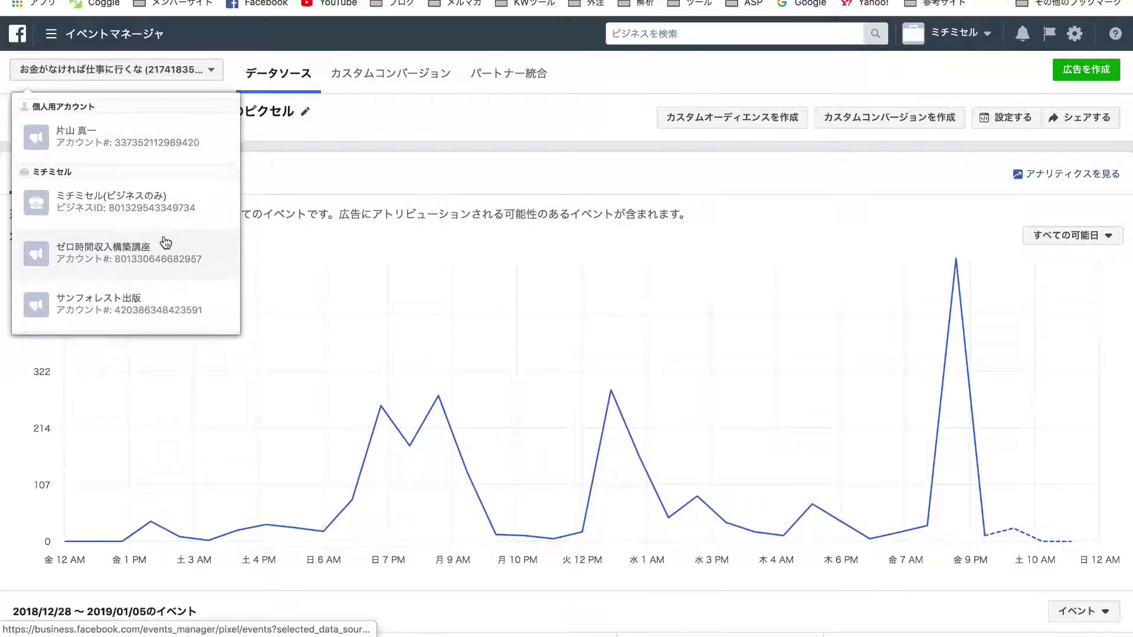
{"action": "scroll", "coordinate": [166, 247], "scroll_direction": "down", "scroll_amount": 2}
{"action": "scroll", "coordinate": [166, 248], "scroll_direction": "up", "scroll_amount": 2}
{"action": "scroll", "coordinate": [166, 243], "scroll_direction": "down", "scroll_amount": 2}
{"action": "scroll", "coordinate": [165, 243], "scroll_direction": "up", "scroll_amount": 3}
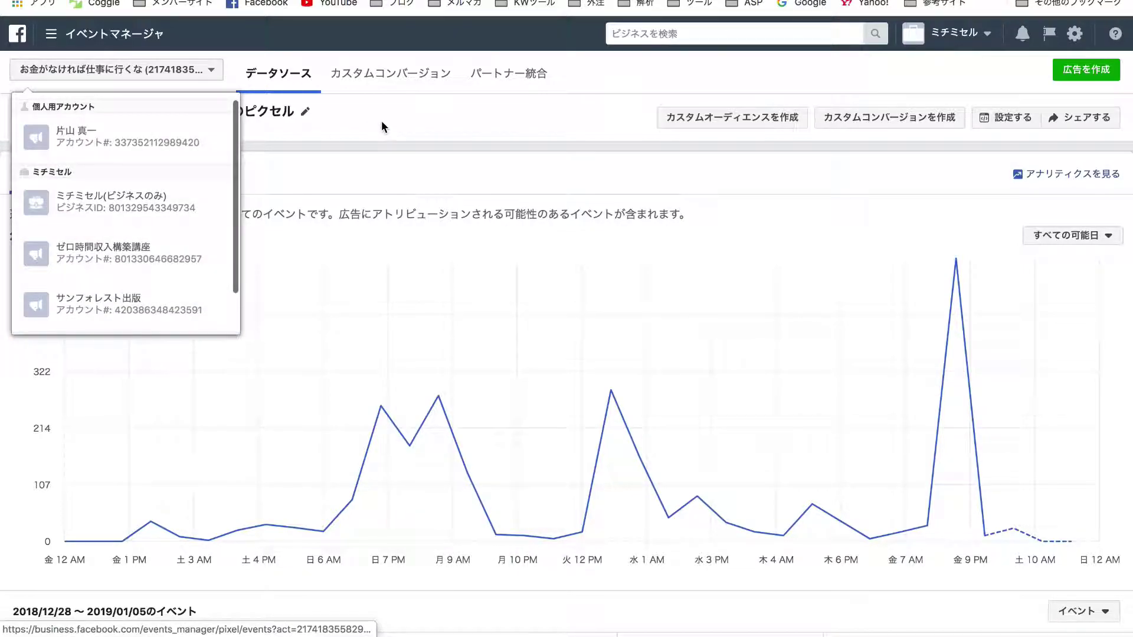
Open the setup of the お金がなければ仕事に行くな pixel and choose 自分でコードをインストール as the installation method.
{"action": "left_click", "coordinate": [384, 119]}
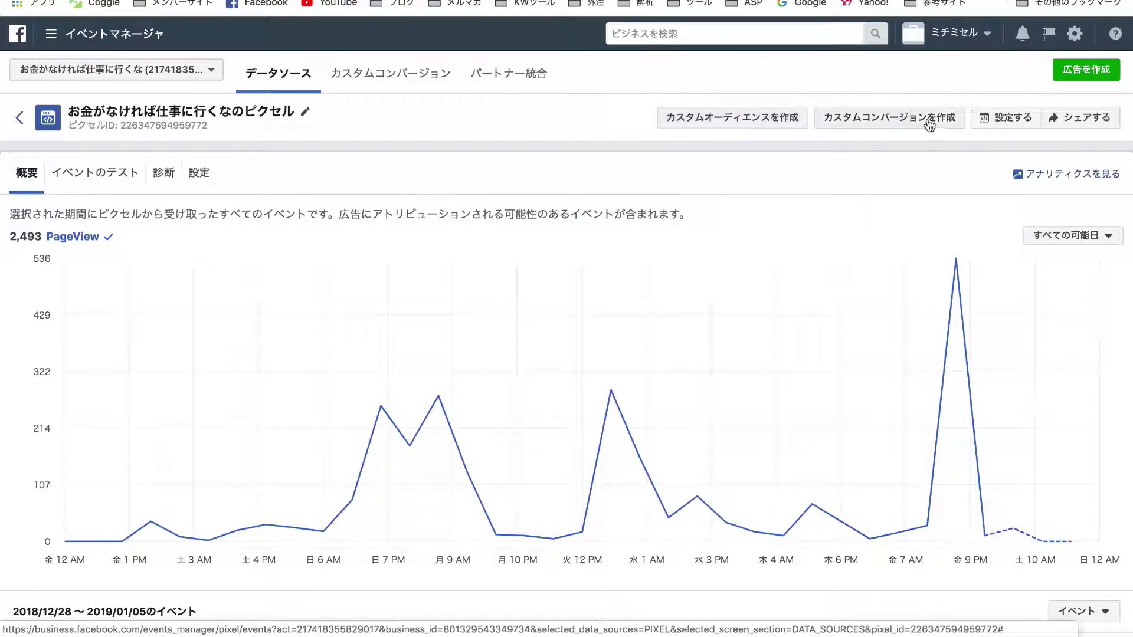
{"action": "left_click", "coordinate": [1016, 120]}
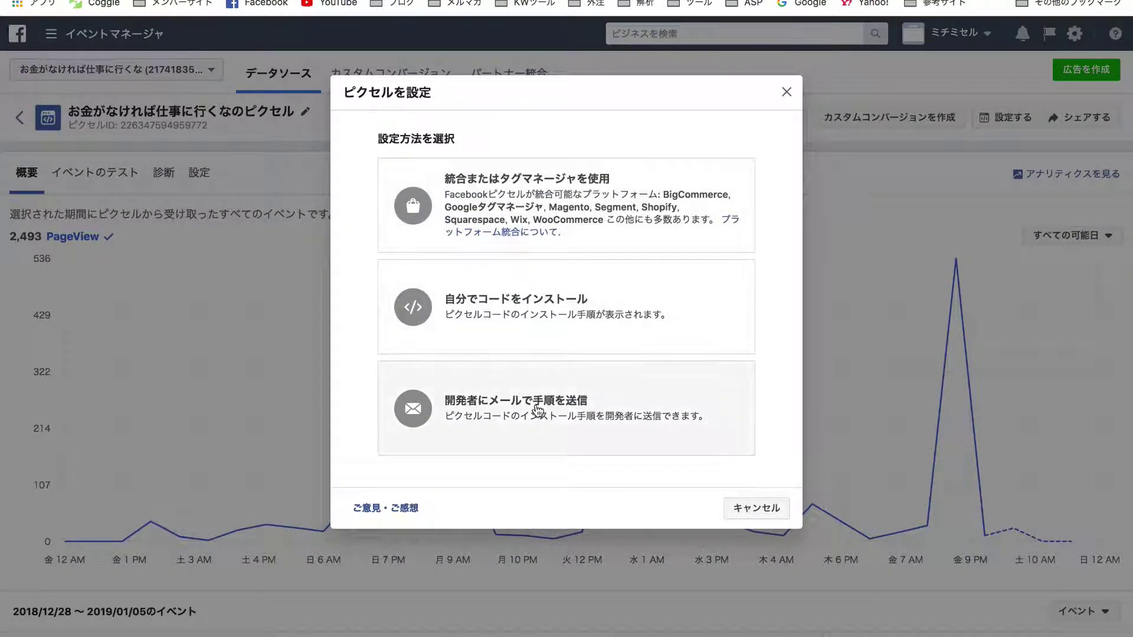
{"action": "left_click", "coordinate": [568, 314]}
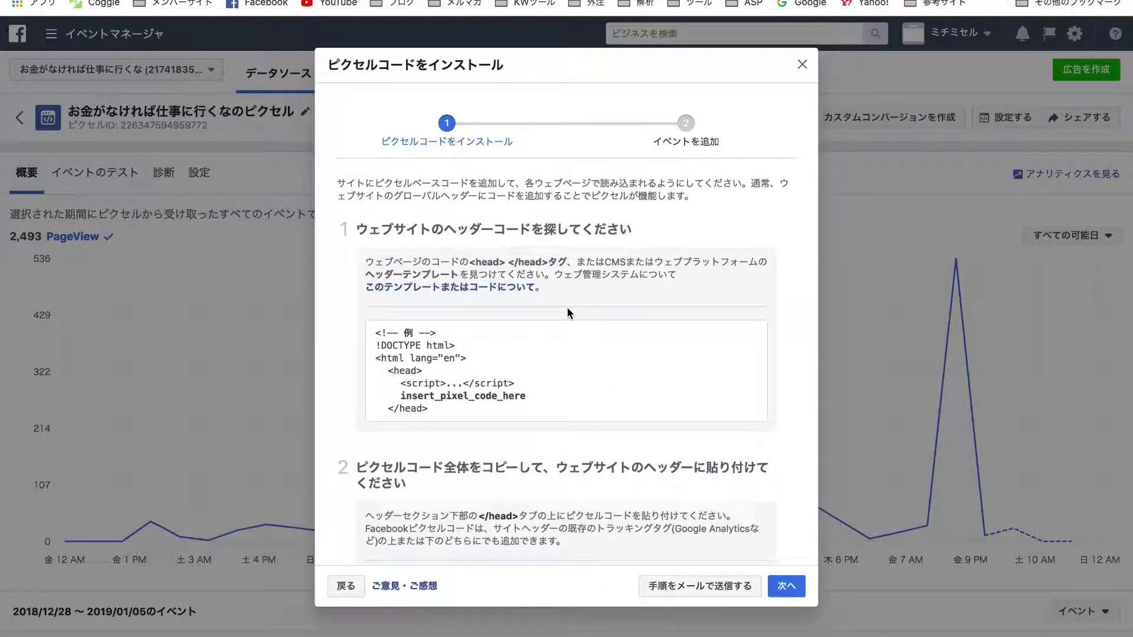
Copy the full Facebook pixel base code from the installation instructions to the clipboard.
{"action": "scroll", "coordinate": [554, 413], "scroll_direction": "down", "scroll_amount": 5}
{"action": "left_click", "coordinate": [555, 433]}
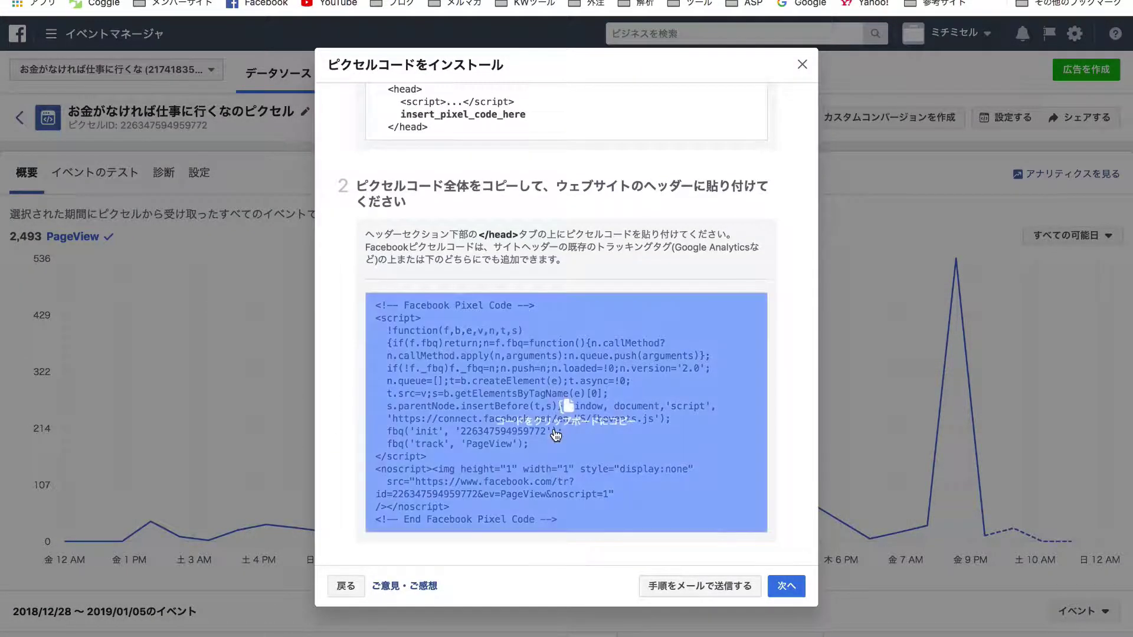
{"action": "scroll", "coordinate": [554, 413], "scroll_direction": "down", "scroll_amount": 2}
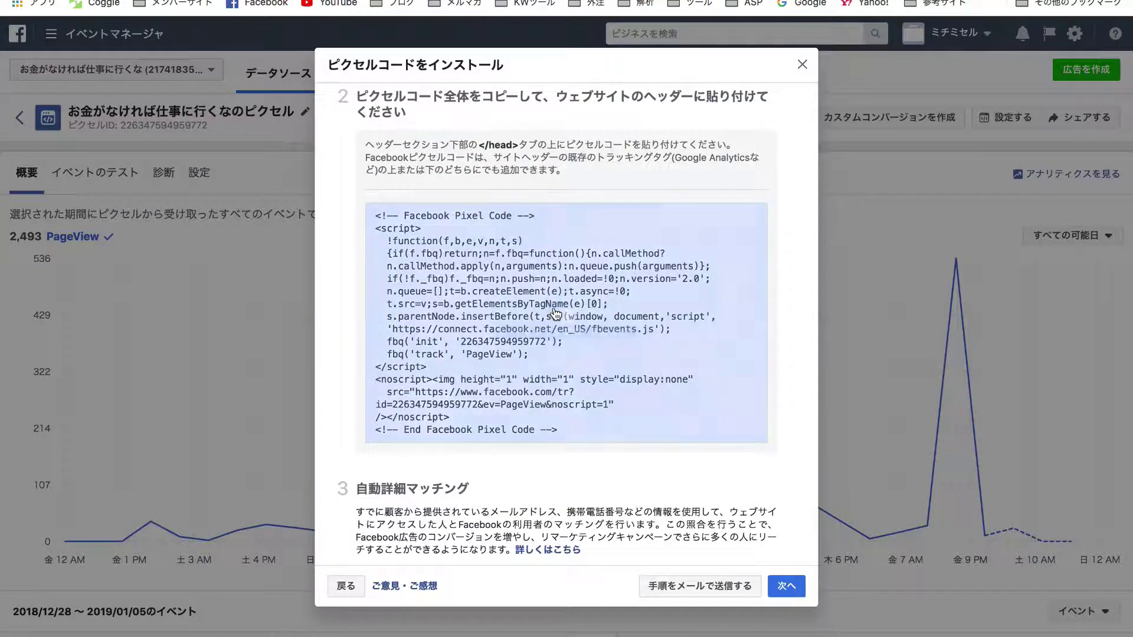
{"action": "left_click", "coordinate": [554, 313]}
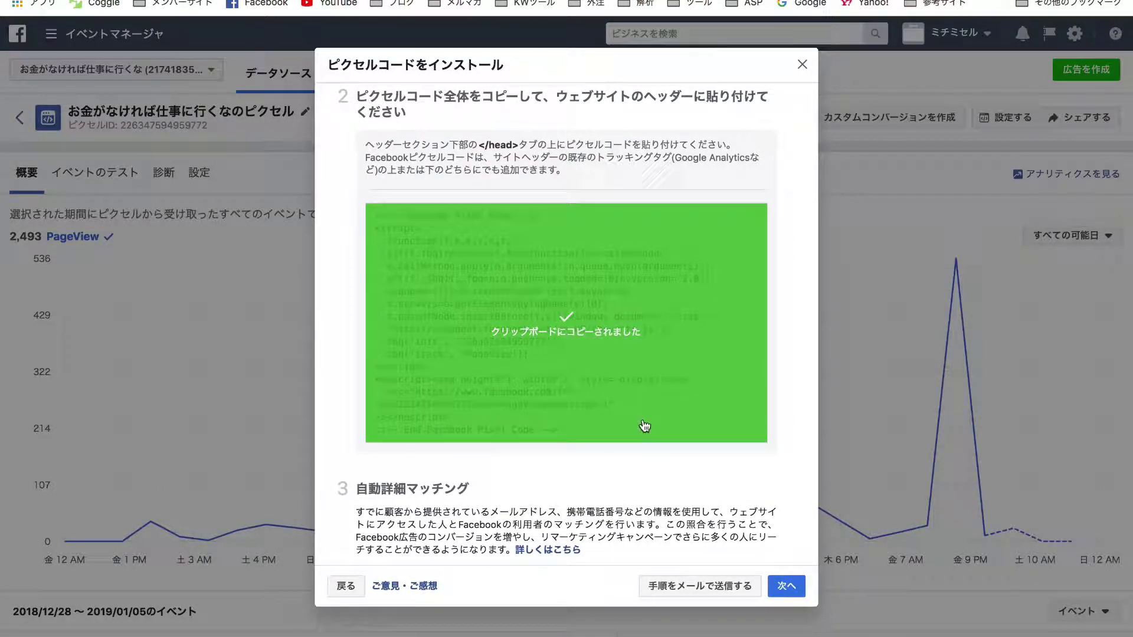
Examine the remaining installation instructions on 自動詳細マッチング and sending test traffic to the pixel.
{"action": "scroll", "coordinate": [561, 407], "scroll_direction": "down", "scroll_amount": 6}
{"action": "scroll", "coordinate": [608, 466], "scroll_direction": "down", "scroll_amount": 2}
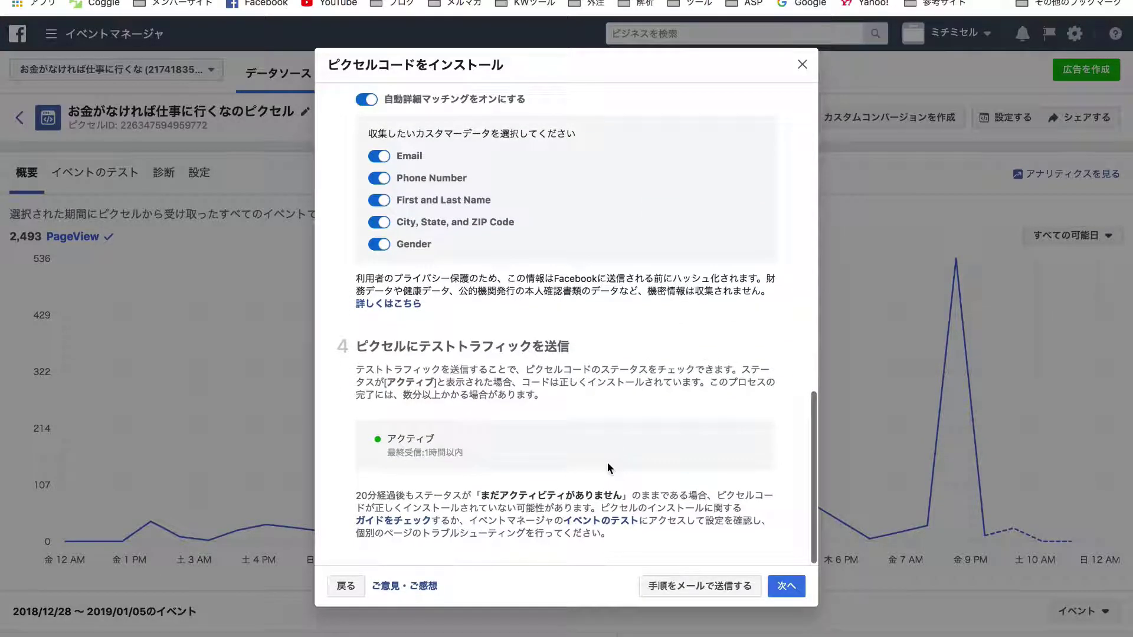
{"action": "scroll", "coordinate": [550, 359], "scroll_direction": "up", "scroll_amount": 8}
{"action": "left_click", "coordinate": [528, 298]}
{"action": "scroll", "coordinate": [544, 448], "scroll_direction": "down", "scroll_amount": 8}
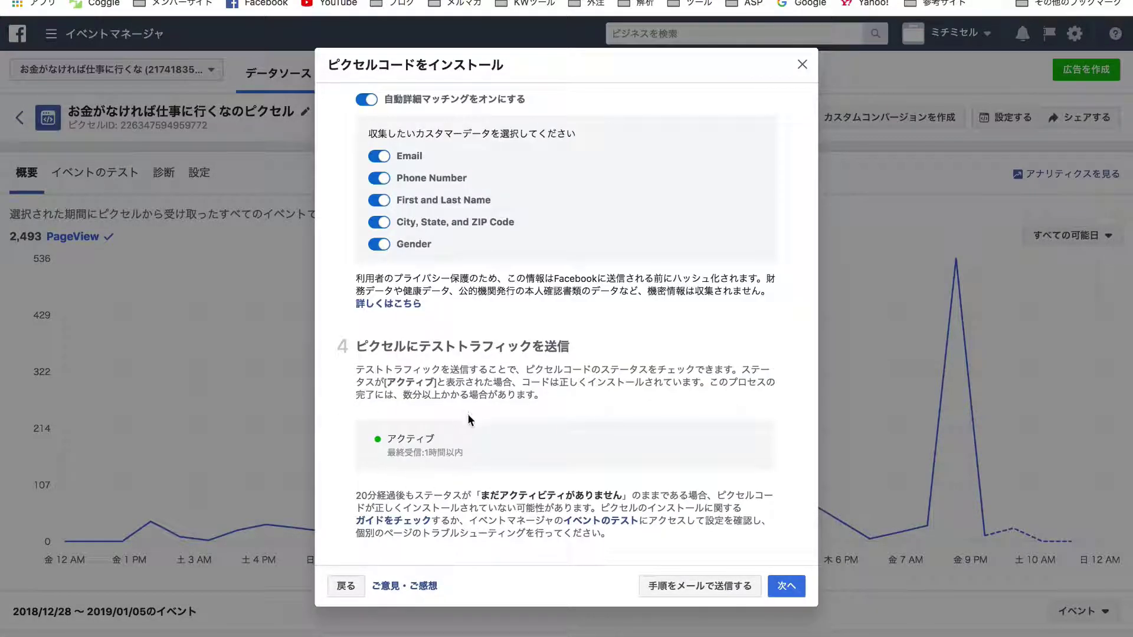
{"action": "scroll", "coordinate": [499, 371], "scroll_direction": "up", "scroll_amount": 7}
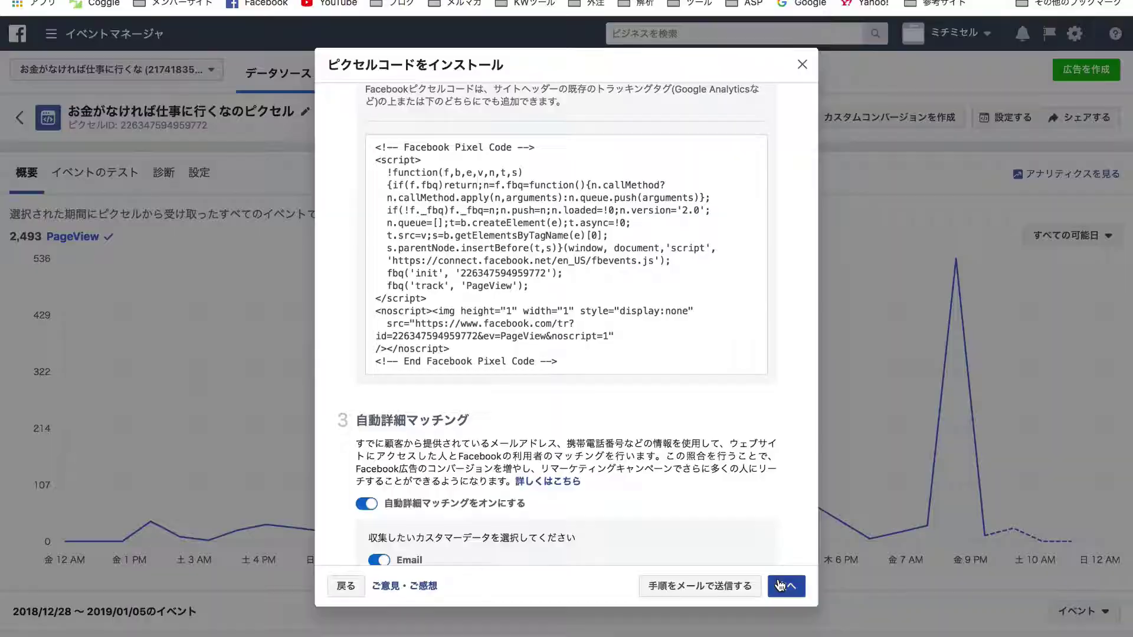
Continue to the イベントを追加 stage, look through the trackable events and finish the pixel setup with none enabled.
{"action": "left_click", "coordinate": [778, 585]}
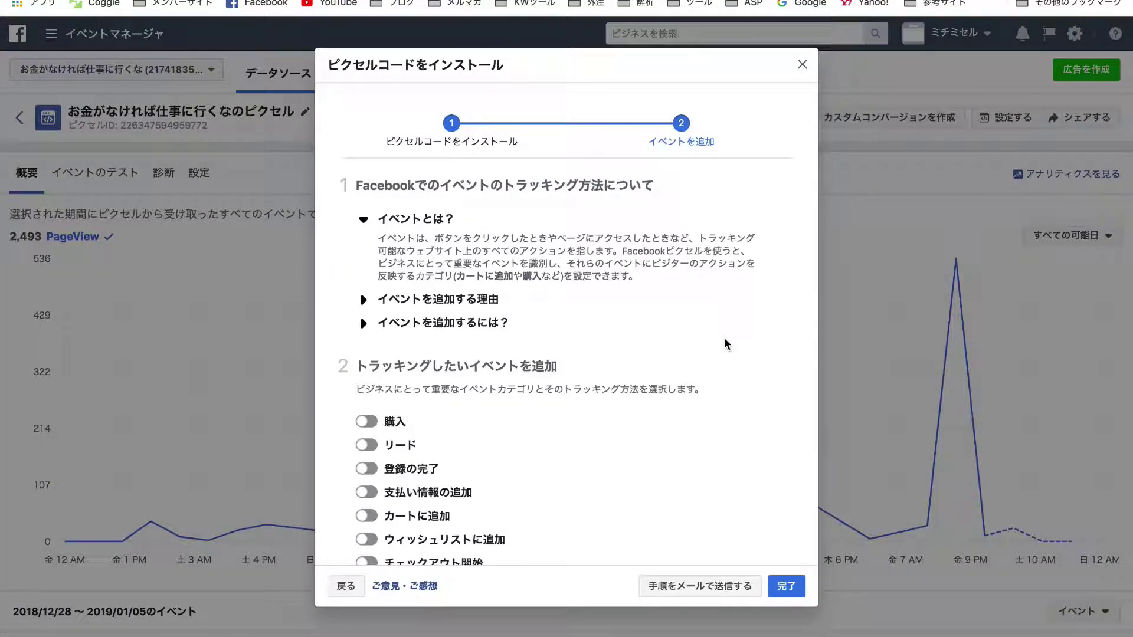
{"action": "scroll", "coordinate": [723, 338], "scroll_direction": "down", "scroll_amount": 8}
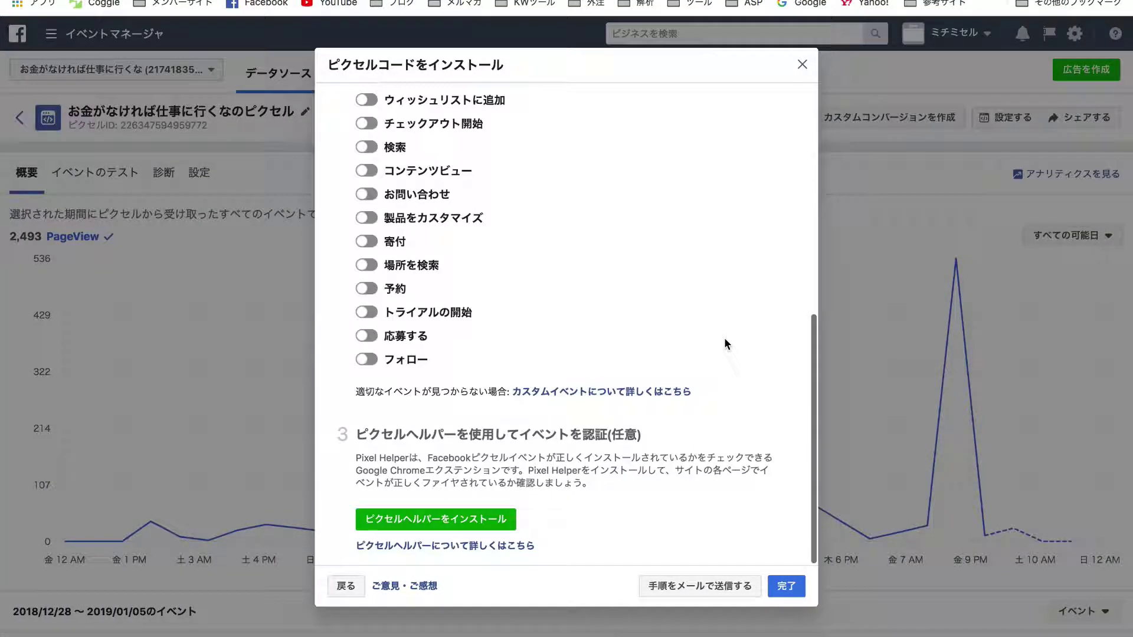
{"action": "left_click", "coordinate": [790, 586]}
Switch to the Notes app and paste the copied Facebook pixel code into the empty note.
{"action": "key", "text": "ctrl+Left"}
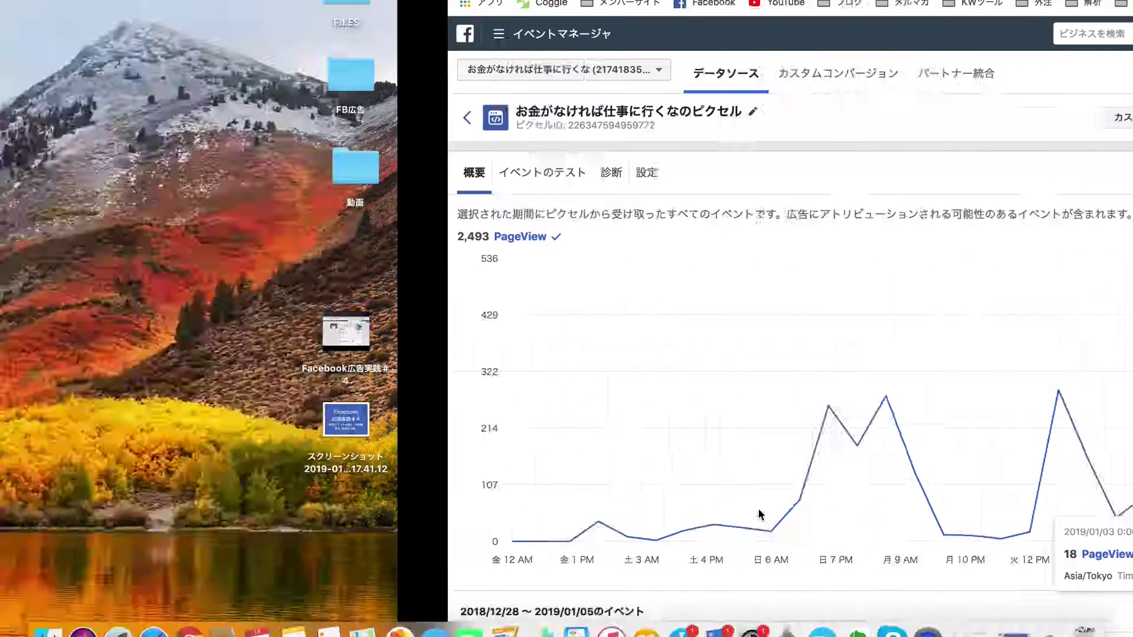
{"action": "left_click", "coordinate": [293, 616]}
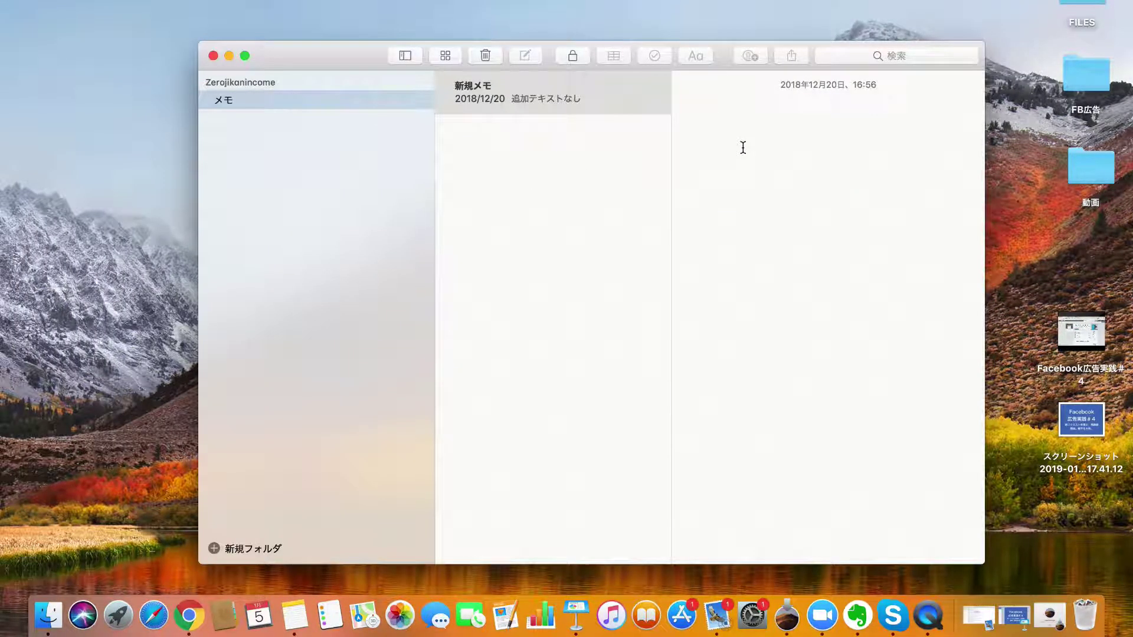
{"action": "key", "text": "super+v"}
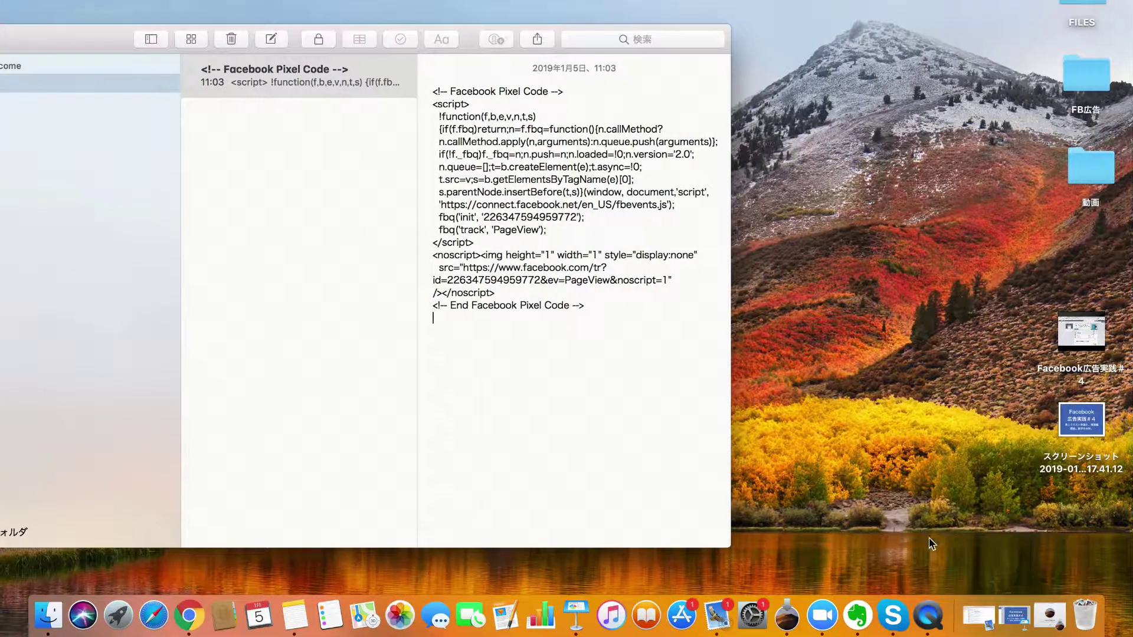
{"action": "right_click", "coordinate": [925, 600]}
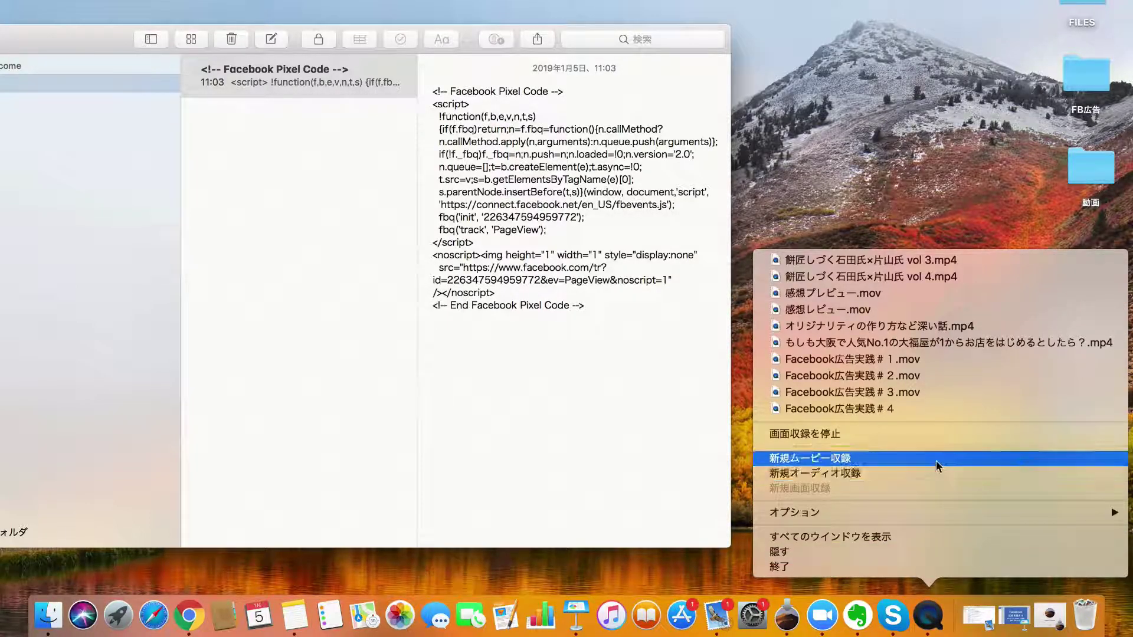